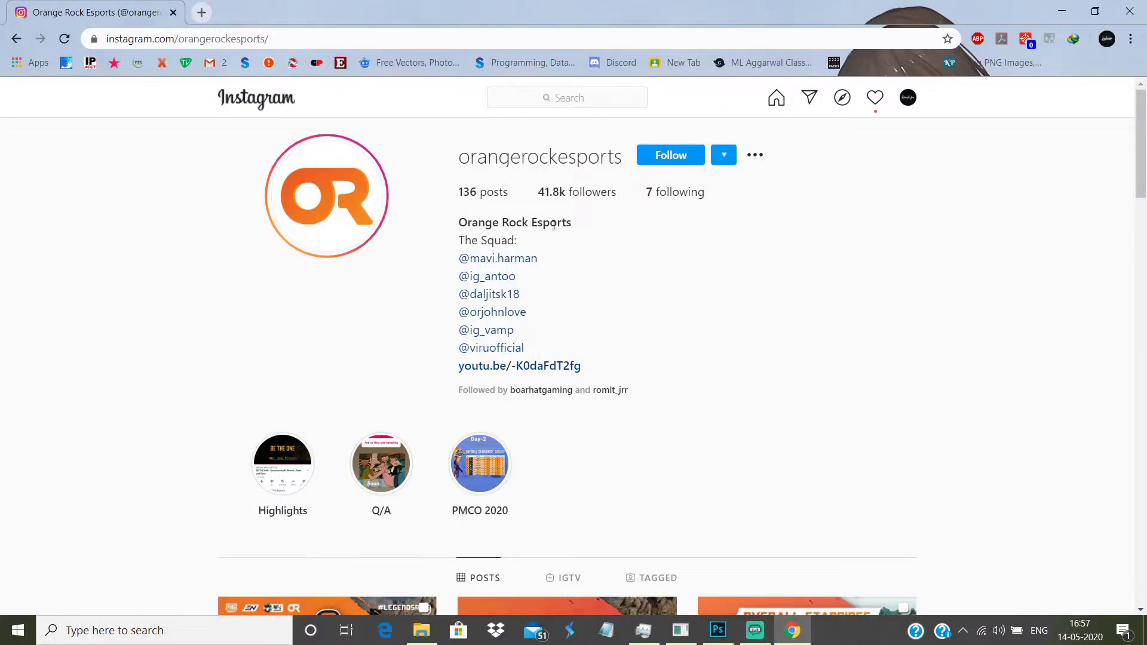
- Scroll the profile, open the Day 3 Overall Standings post and view its next image
scroll(553, 226, "down", 4)
scroll(553, 226, "down", 3)
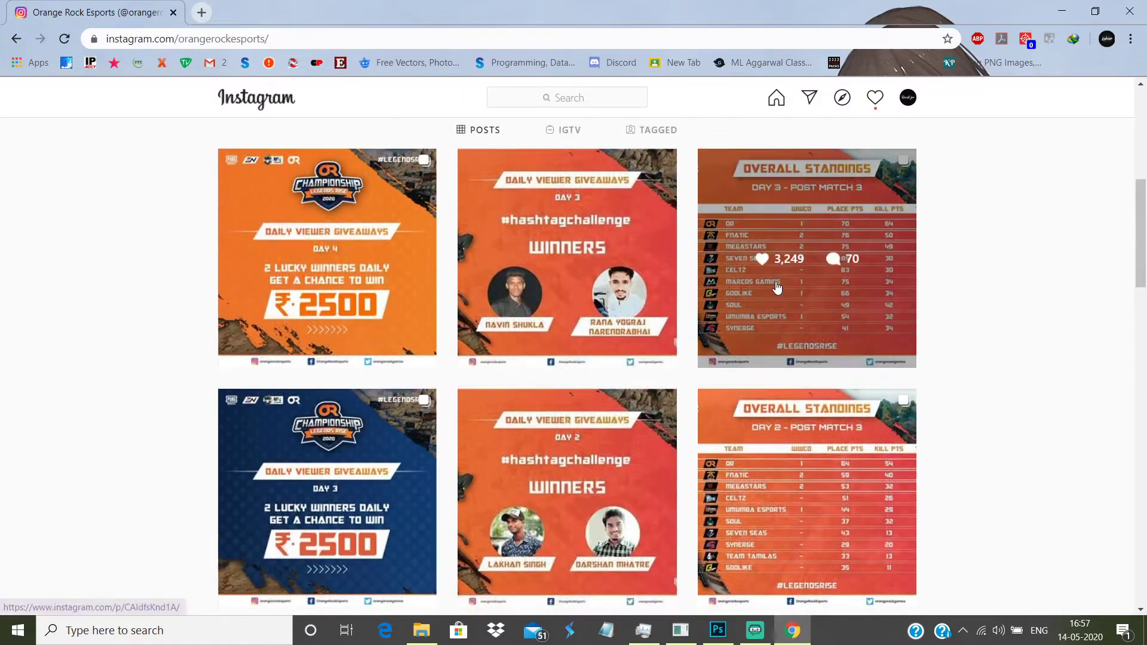
left_click(768, 282)
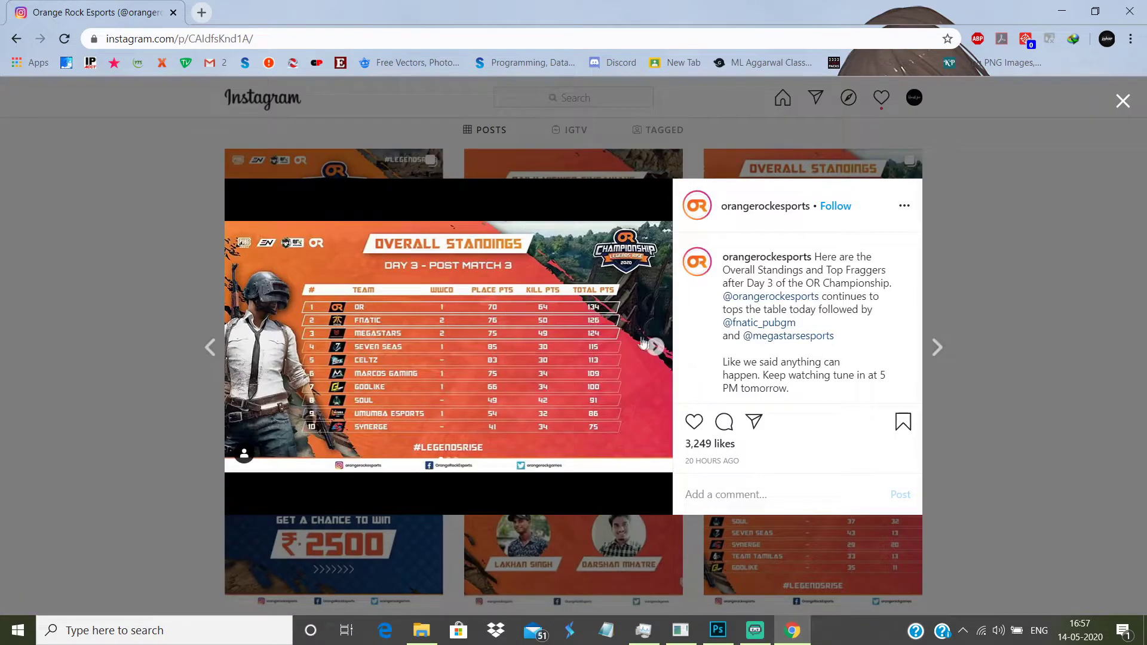
left_click(654, 347)
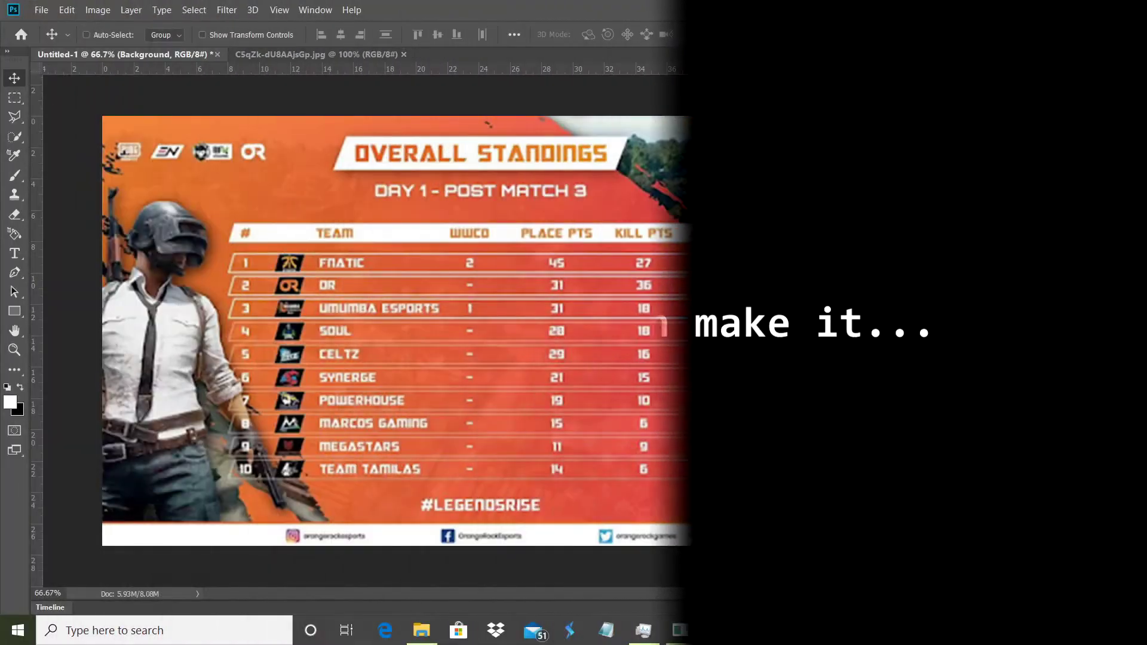
- Add a white Solid Color fill layer and hide the reference standings screenshot
left_click(1060, 605)
left_click(1035, 350)
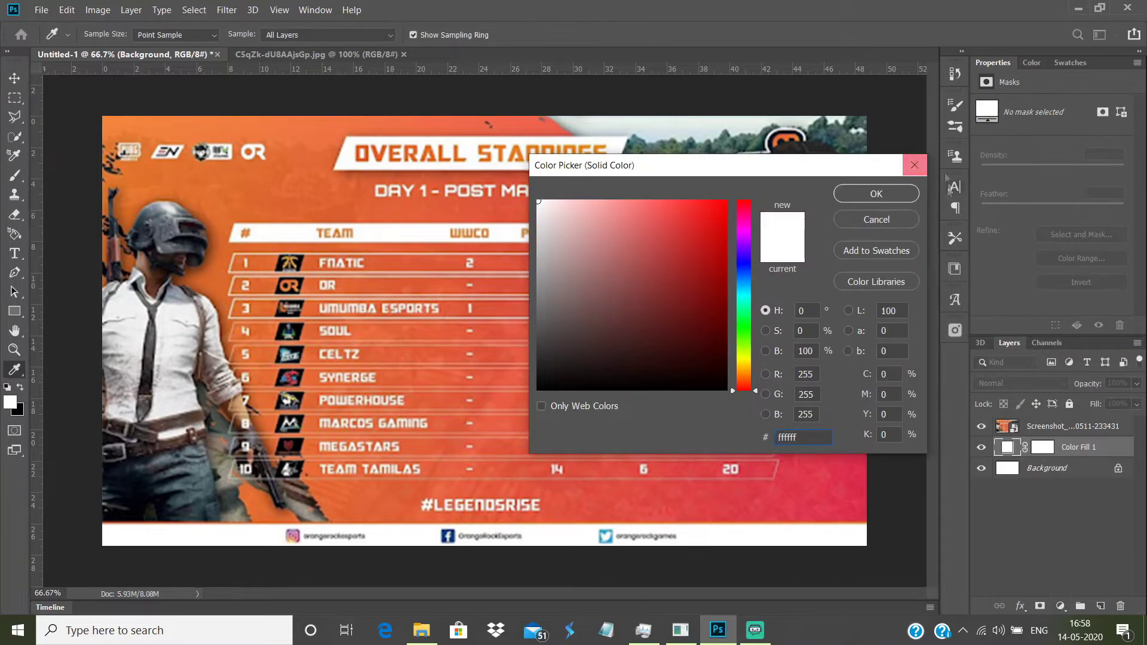
left_click(875, 192)
left_click(982, 427)
- Draw a wide rectangle across the canvas and give it a red fill
left_click_drag(97, 174, 873, 489)
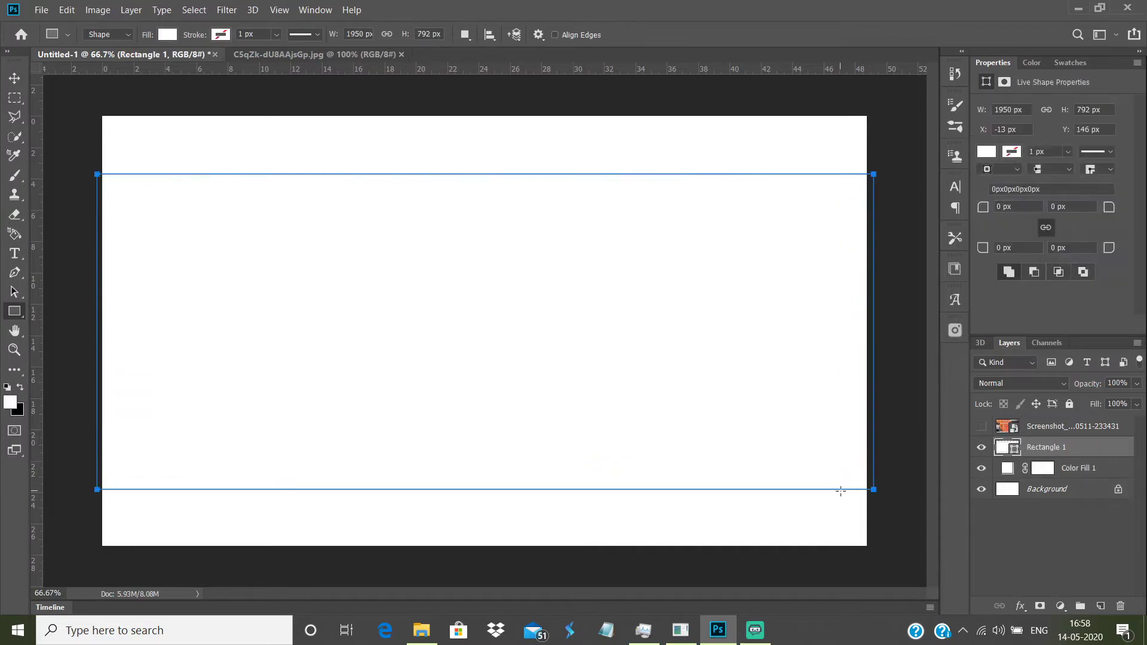
left_click(167, 34)
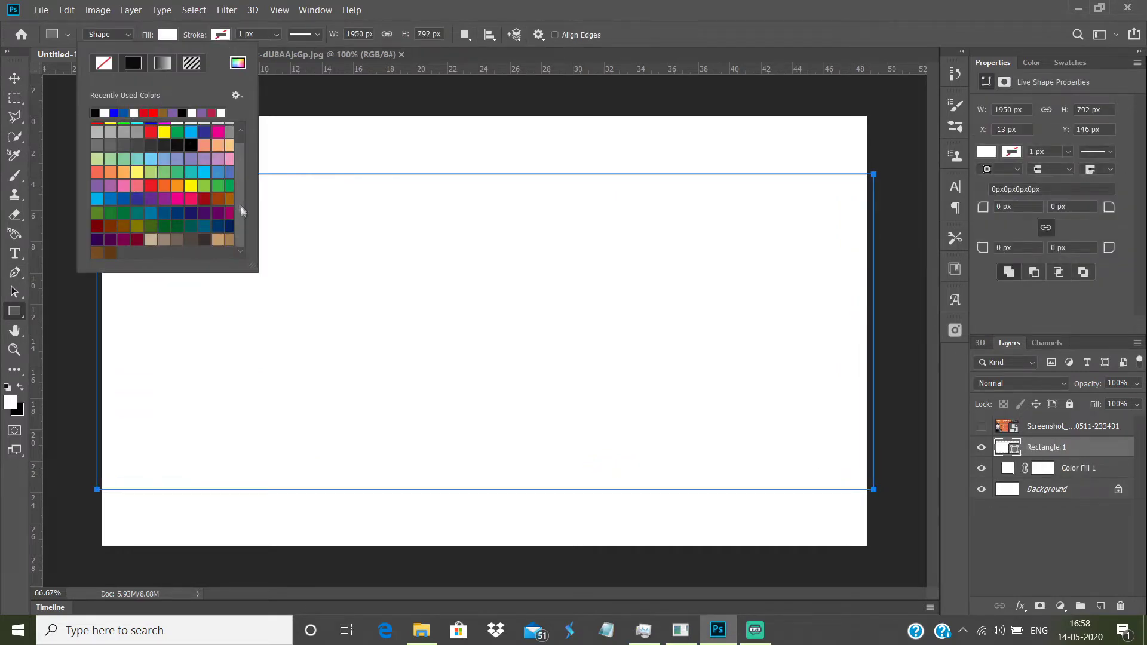
left_click(97, 128)
left_click(10, 82)
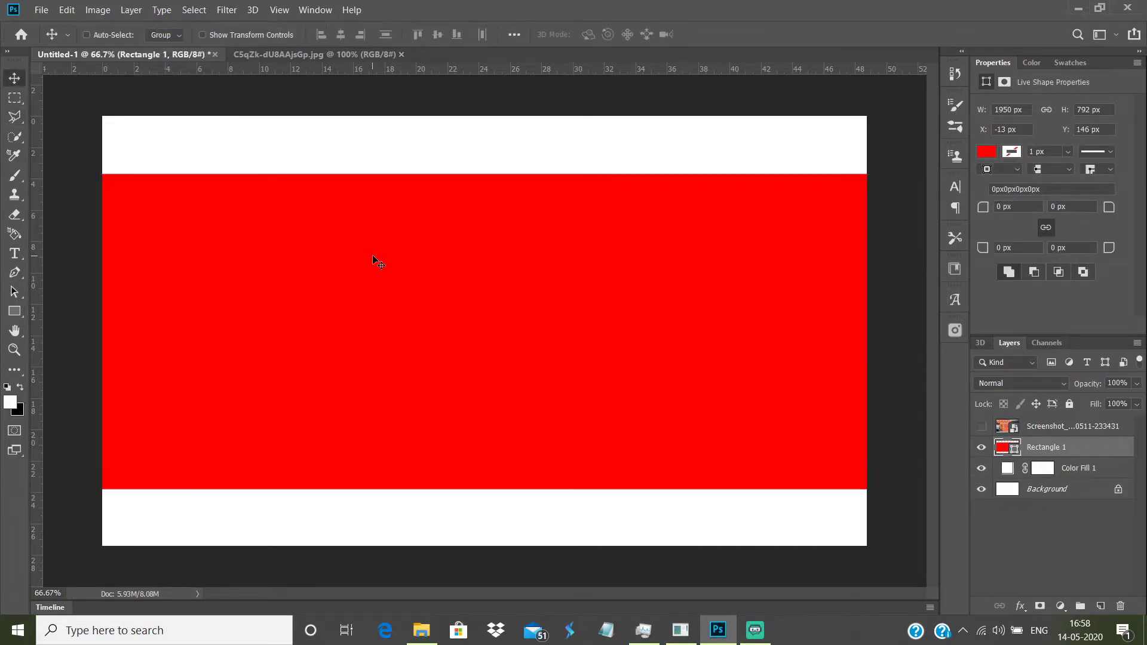
key("ctrl+minus")
- Rotate and stretch the red rectangle into a diagonal band, leaving white corners top-right and bottom-left
key("ctrl+t")
mouse_move(800, 233)
left_mouse_down()
mouse_move(807, 270)
mouse_move(750, 477)
left_mouse_up()
mouse_move(398, 413)
left_mouse_down()
mouse_move(306, 500)
mouse_move(316, 491)
left_mouse_up()
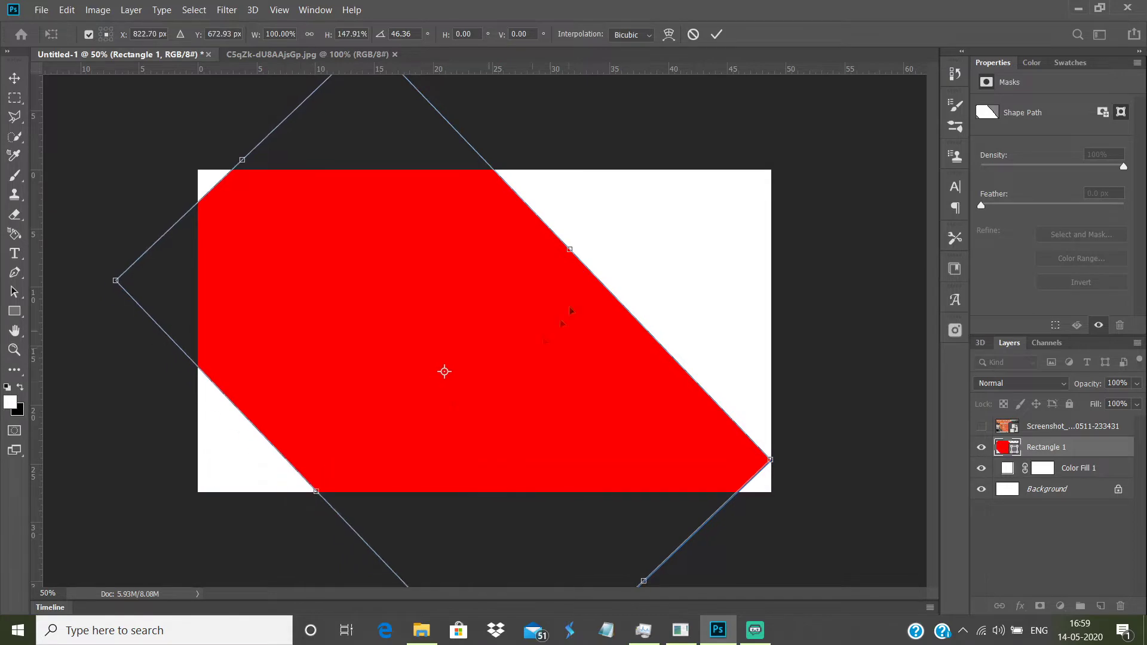
left_click_drag(570, 249, 627, 213)
left_click_drag(673, 566, 683, 561)
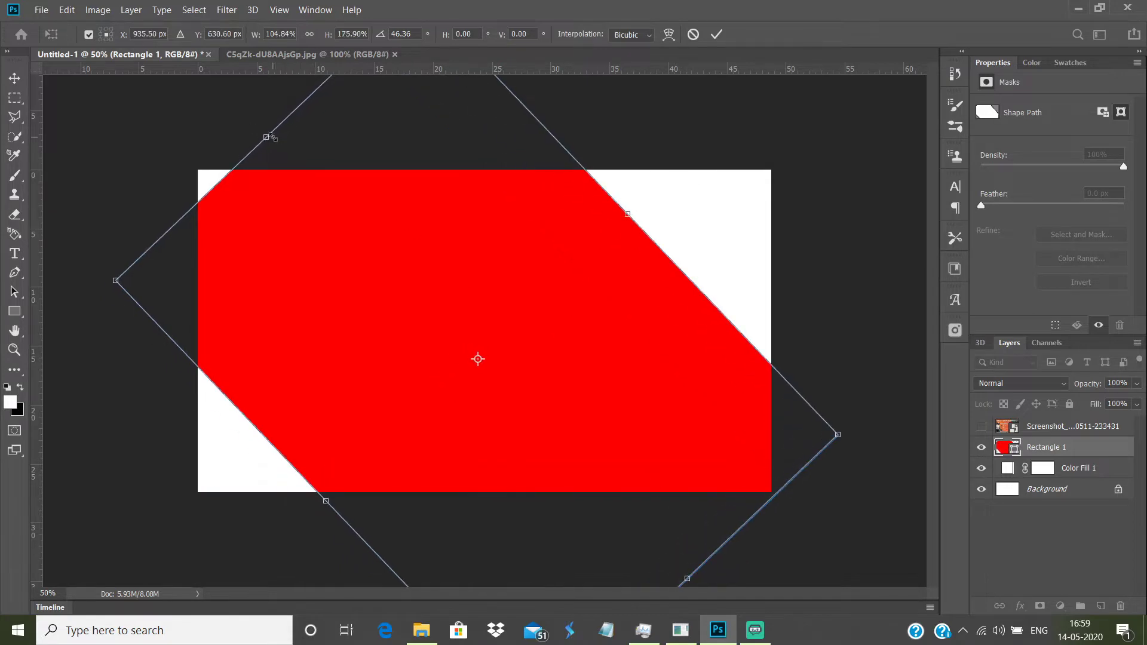
left_click_drag(272, 138, 256, 119)
mouse_move(417, 257)
left_mouse_down()
mouse_move(433, 238)
mouse_move(423, 238)
left_mouse_up()
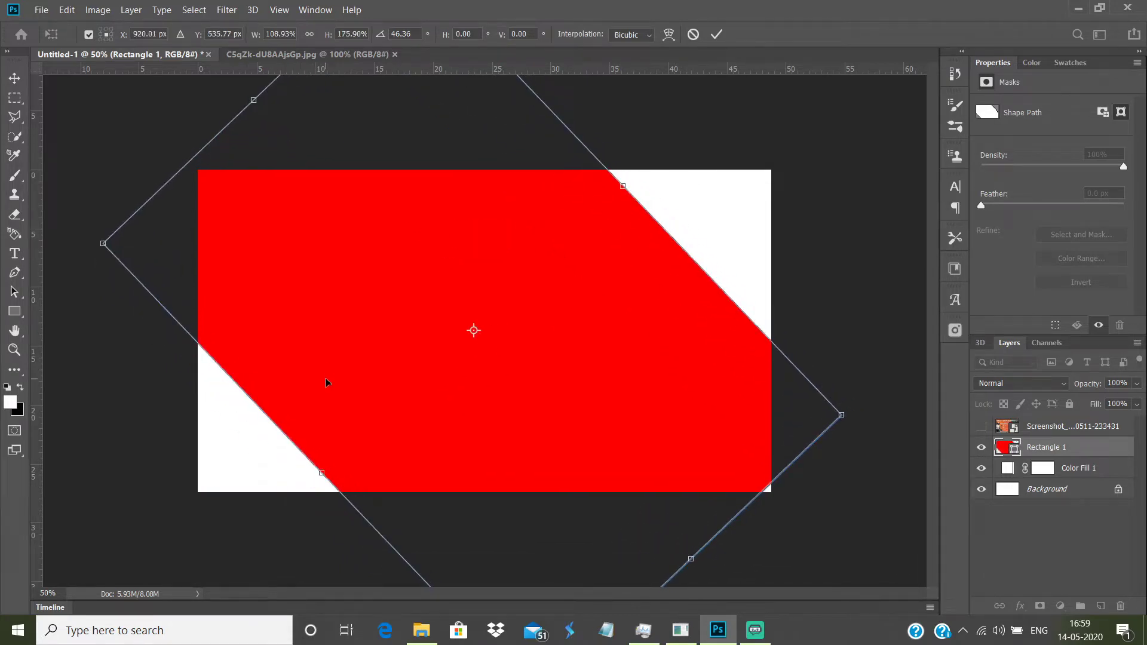
key("Return")
key("ctrl+t")
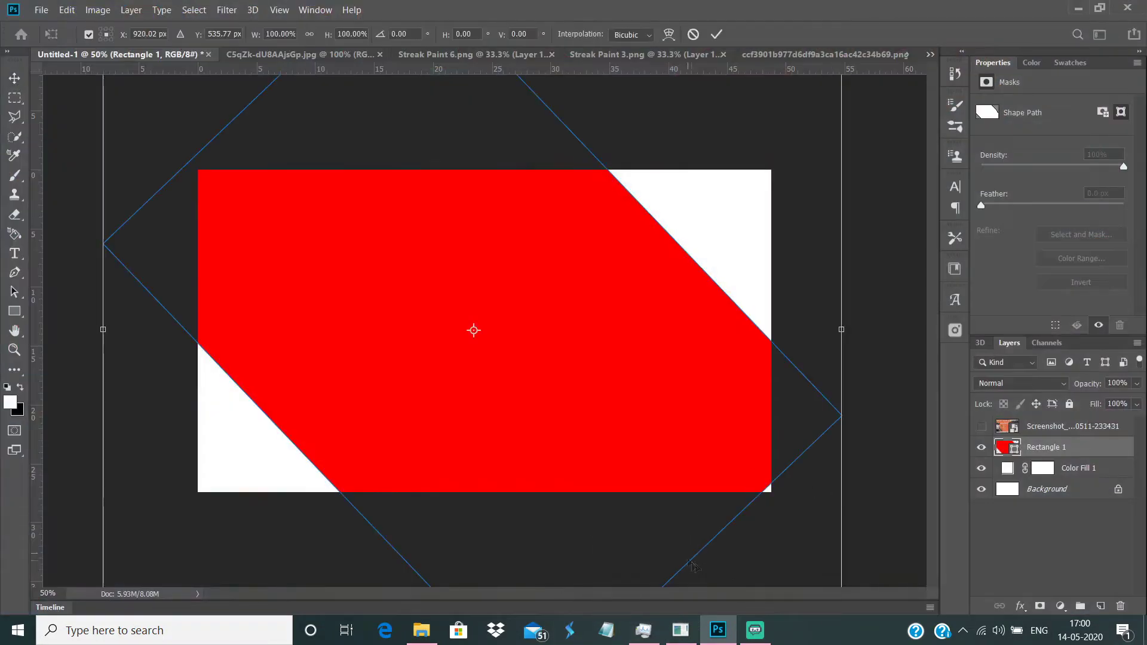
- Paste the Streak Paint 6 image and scale and angle it across the top-right corner
key("Return")
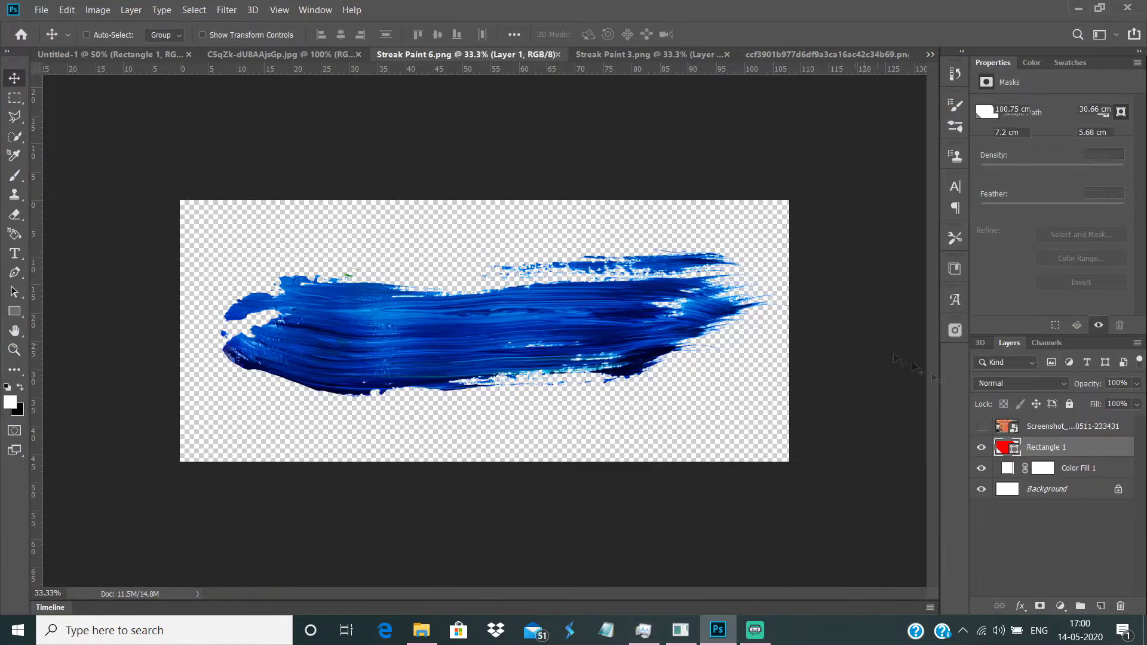
key("ctrl+Tab")
key("ctrl+Tab")
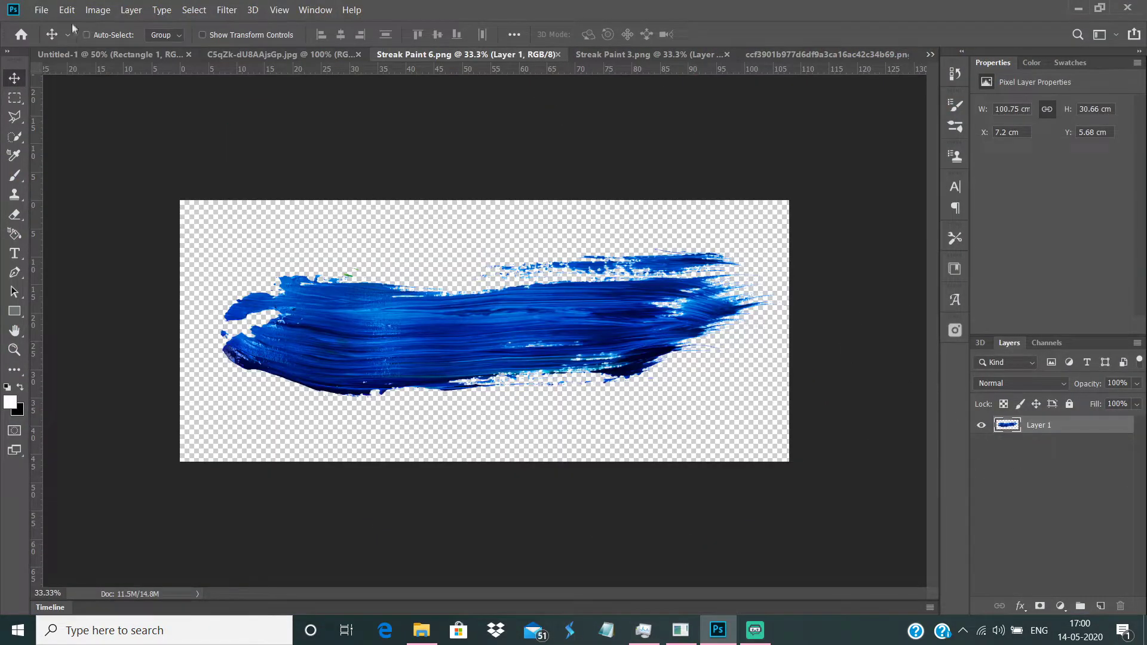
left_click(90, 53)
key("ctrl+v")
key("ctrl+t")
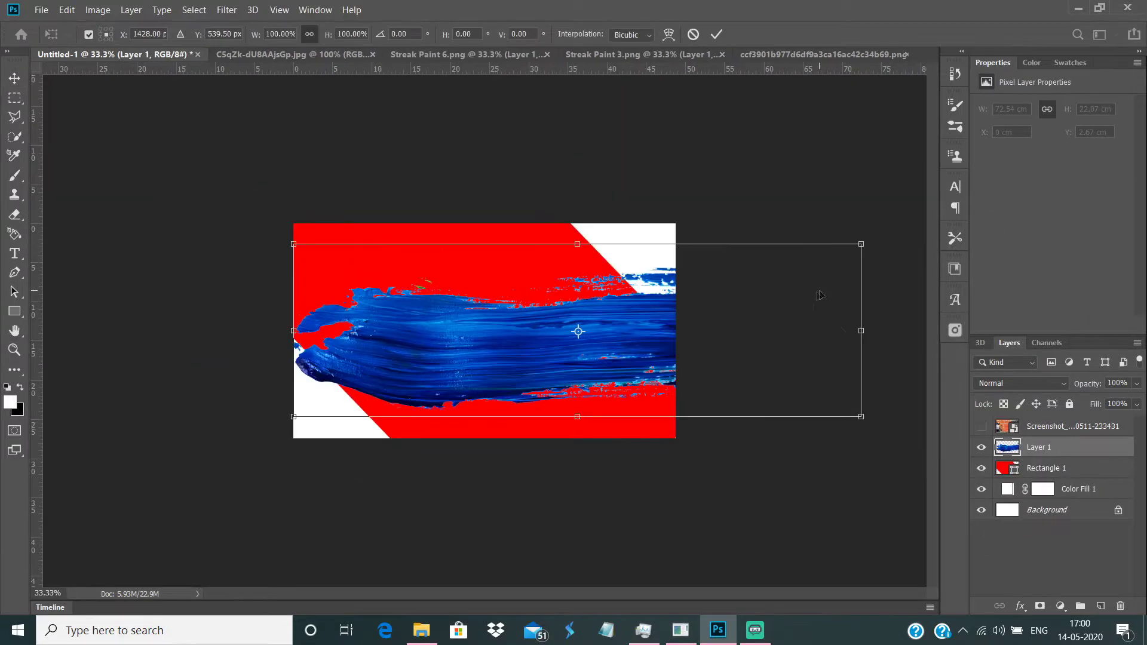
mouse_move(860, 330)
left_mouse_down()
mouse_move(659, 331)
mouse_move(691, 345)
left_mouse_up()
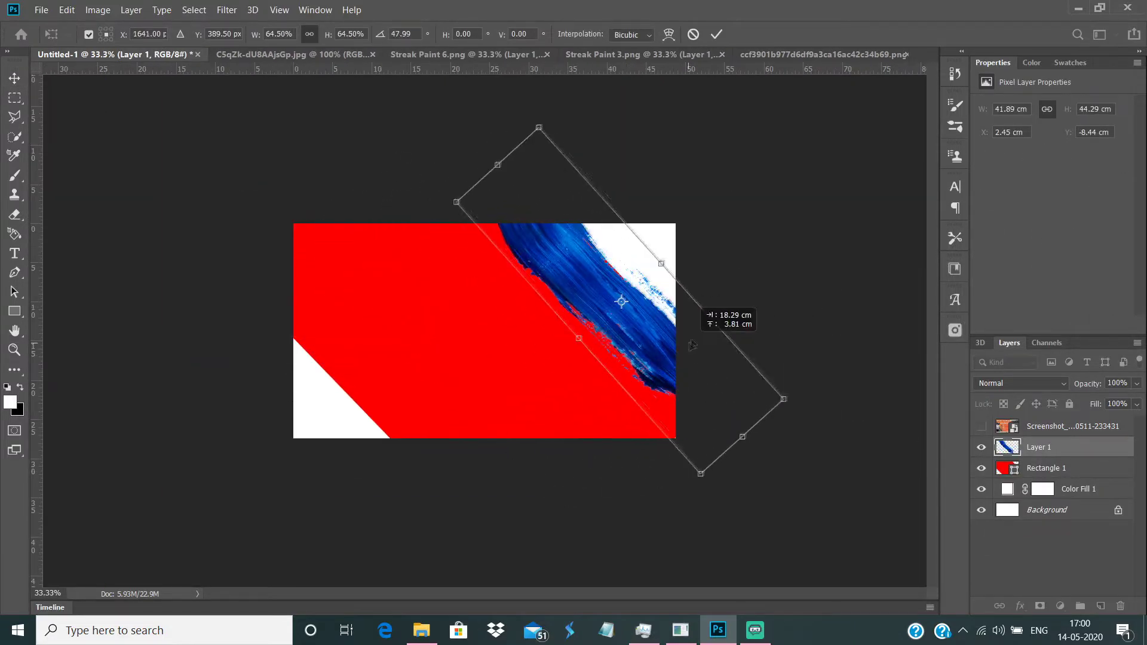
key("Return")
- Bring in Streak Paint 3 and rotate and shrink it into the lower-left corner
left_click(645, 54)
mouse_move(1050, 426)
left_mouse_down()
mouse_move(366, 355)
mouse_move(487, 333)
left_mouse_up()
key("ctrl+t")
mouse_move(797, 442)
left_mouse_down()
mouse_move(501, 164)
mouse_move(486, 168)
left_mouse_up()
left_click_drag(491, 268, 359, 329)
left_click_drag(650, 506, 558, 405)
left_click_drag(487, 379, 477, 434)
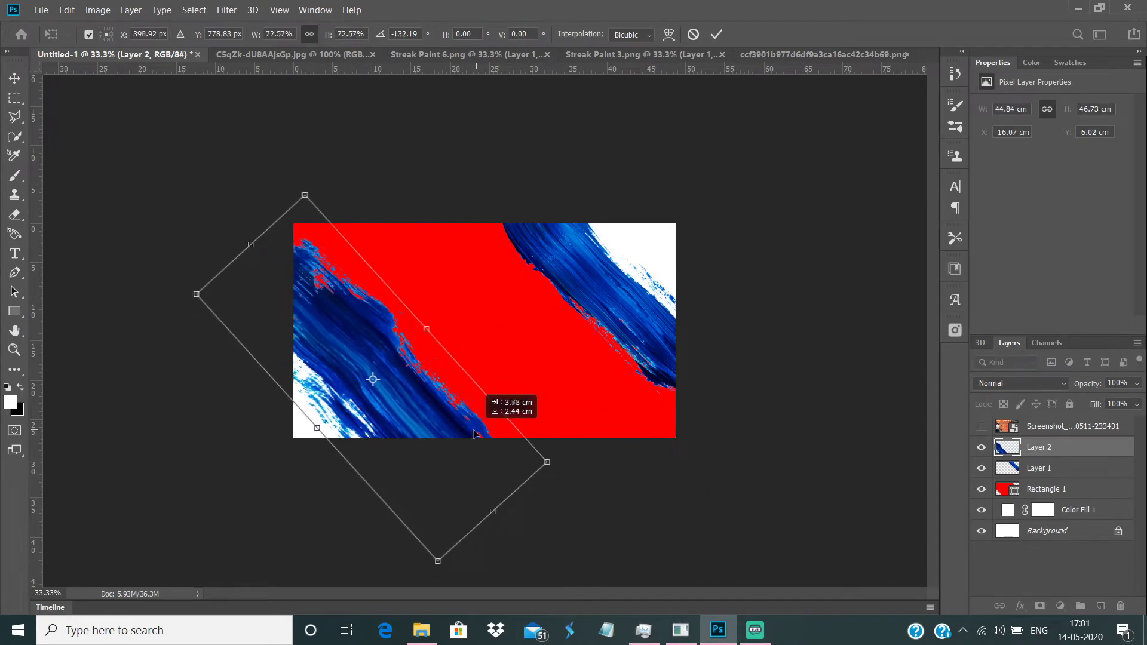
key("Return")
key("ctrl+plus")
- Combine both streak layers and the red shape into one smart object
left_click(1036, 468, "shift")
left_click(1042, 488, "shift")
right_click(1045, 488)
left_click(878, 198)
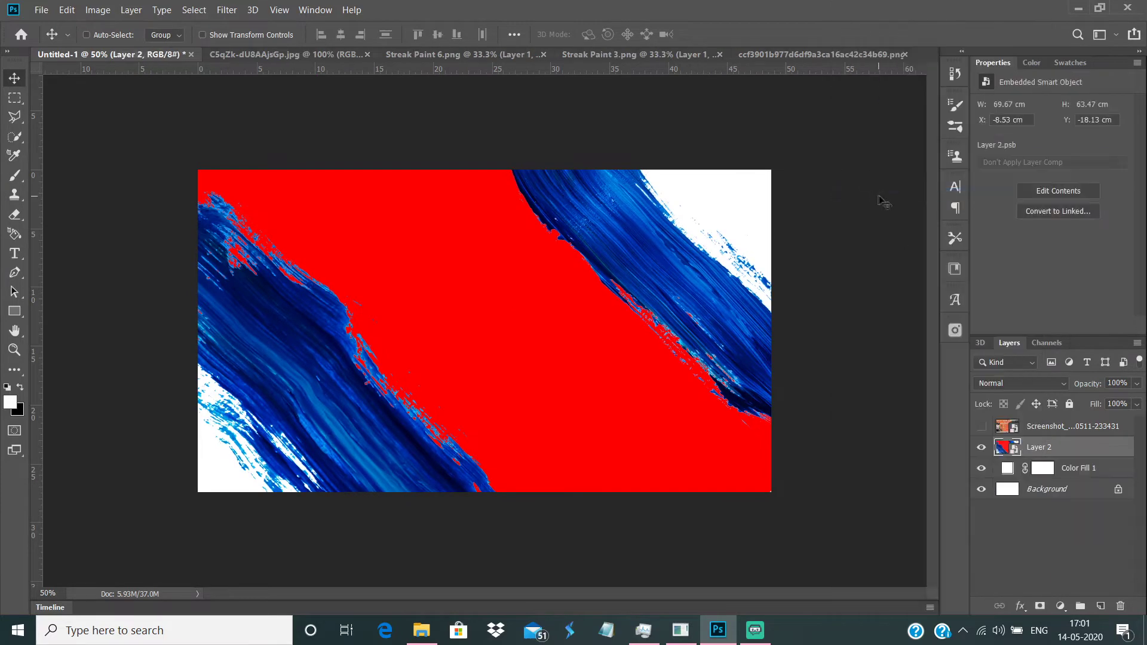
- Add a Gradient Overlay to the combined background layer via Blending Options
left_click(981, 426)
right_click(1038, 446)
left_click(891, 17)
left_click_drag(292, 76, 914, 73)
left_click(787, 301)
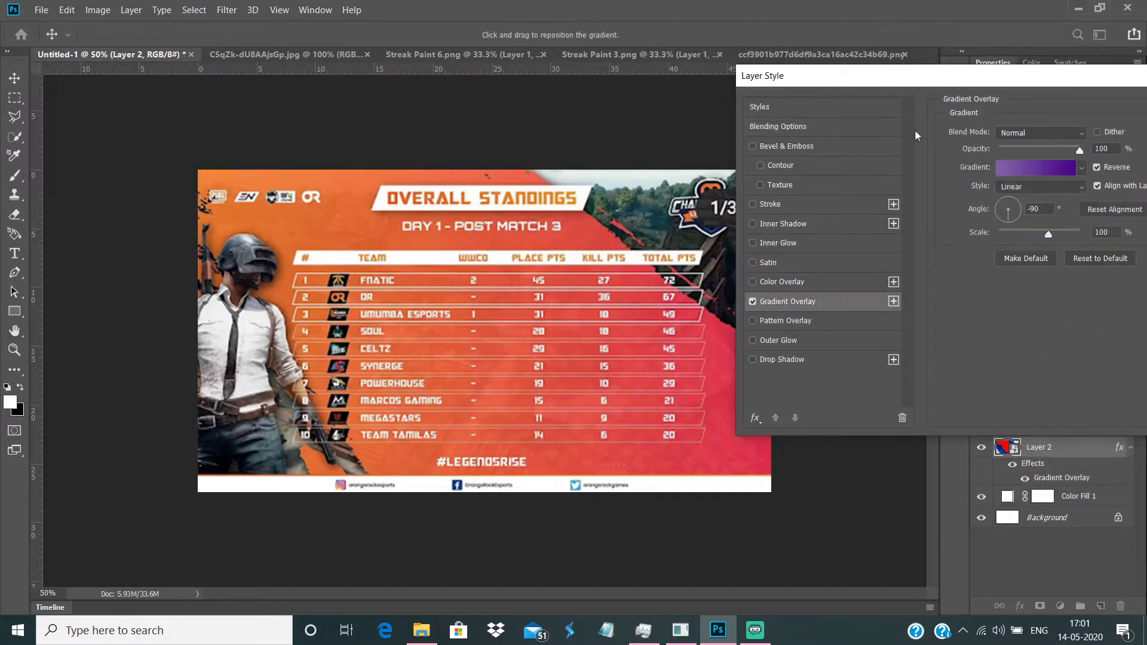
left_click(1036, 166)
left_click_drag(568, 108, 813, 98)
- Sample red and orange gradient stops from the reference screenshot and apply them
double_click(752, 372)
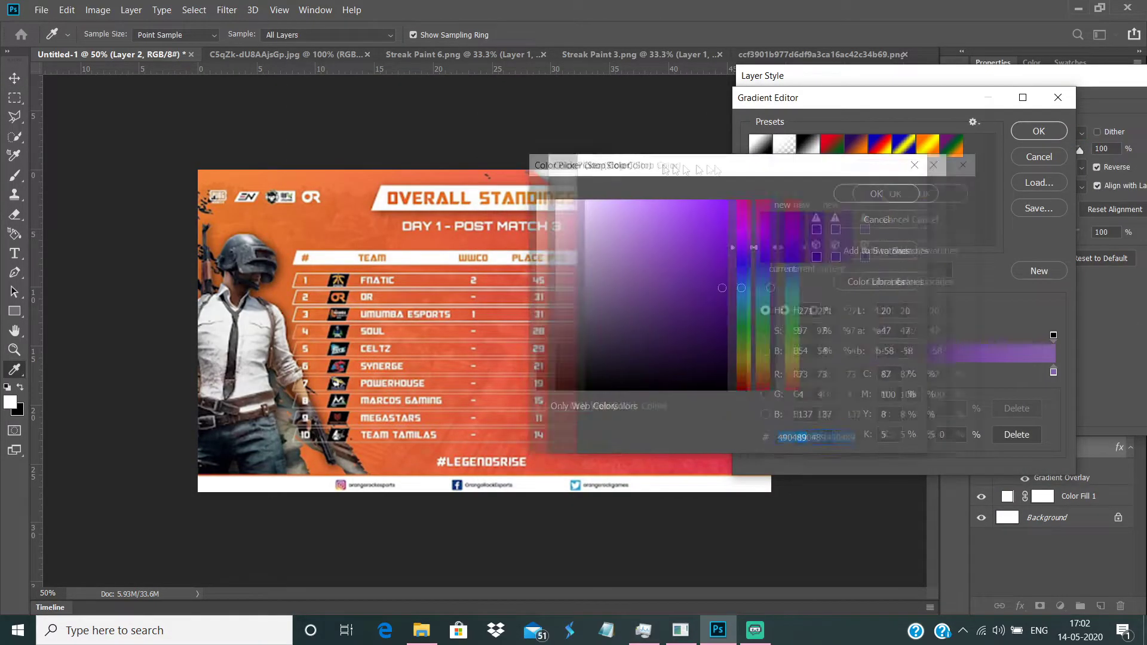
left_click(659, 276)
key("Return")
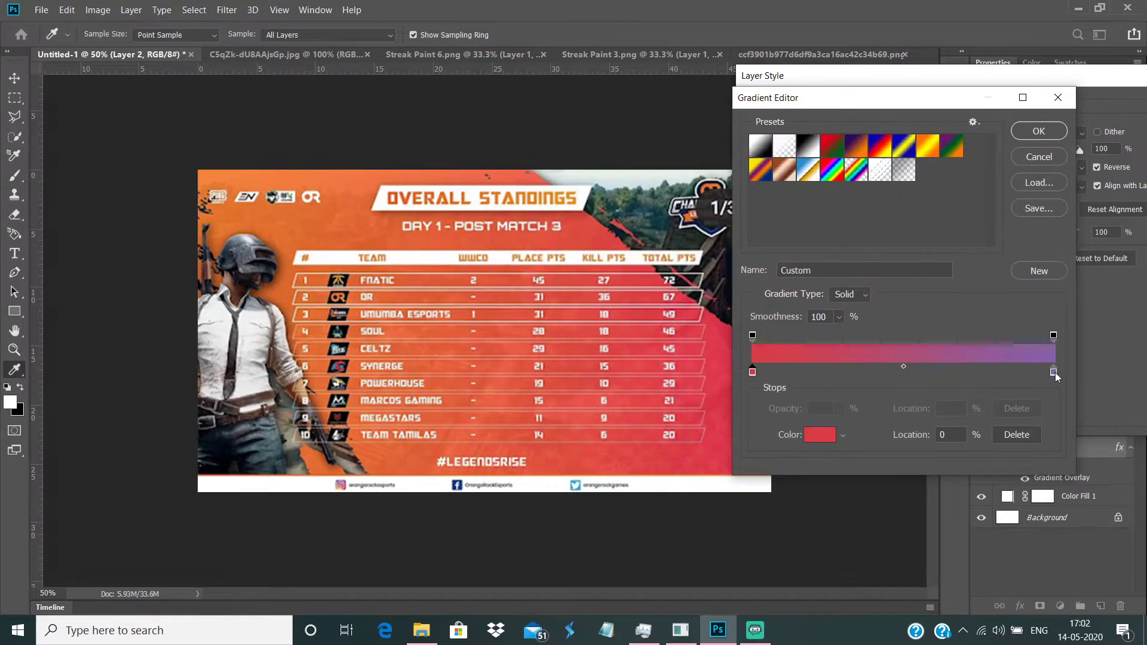
left_click(210, 179)
left_click(1038, 180)
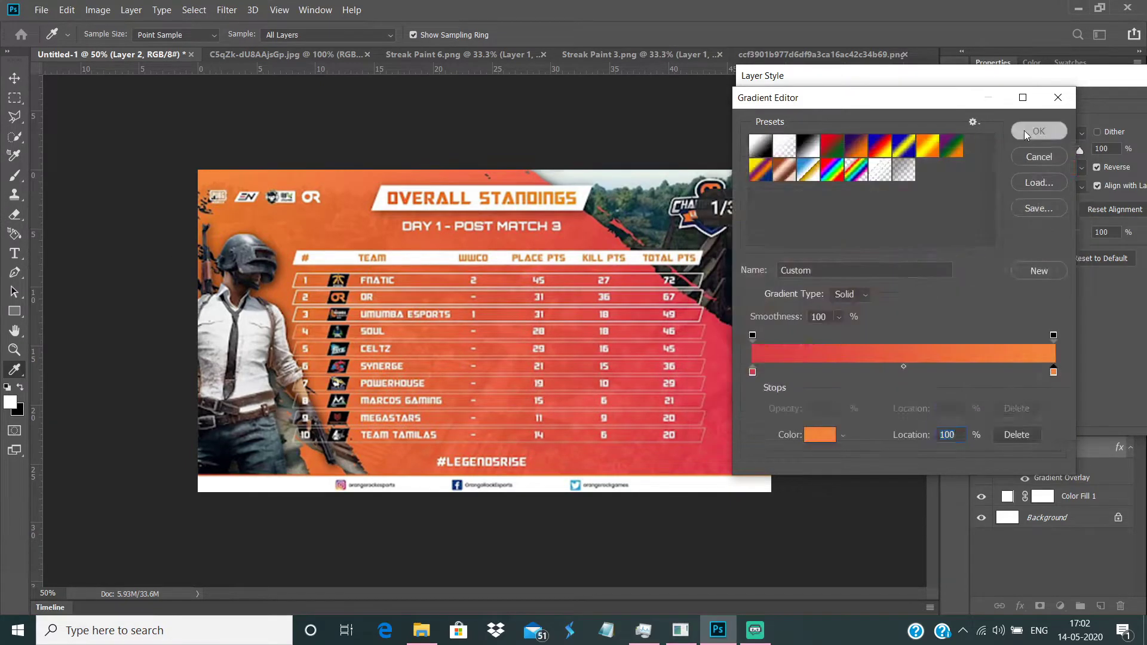
left_click(1023, 130)
- Refine the gradient with a deeper red end and an orange end
left_click(981, 426)
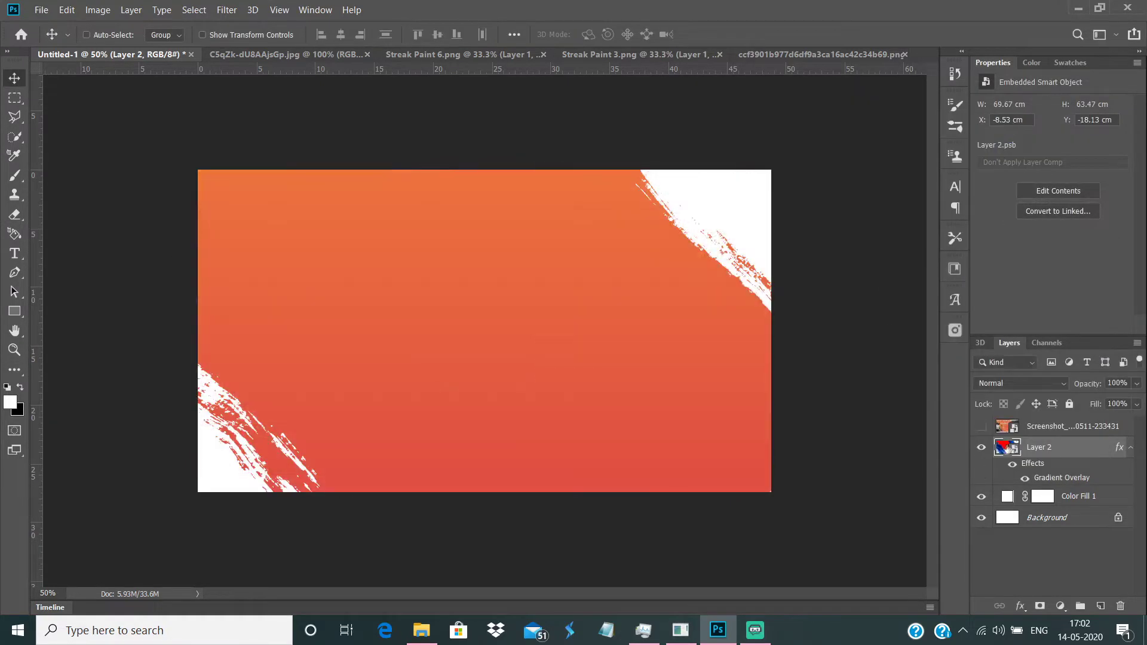
double_click(1052, 478)
left_click(819, 199)
double_click(752, 372)
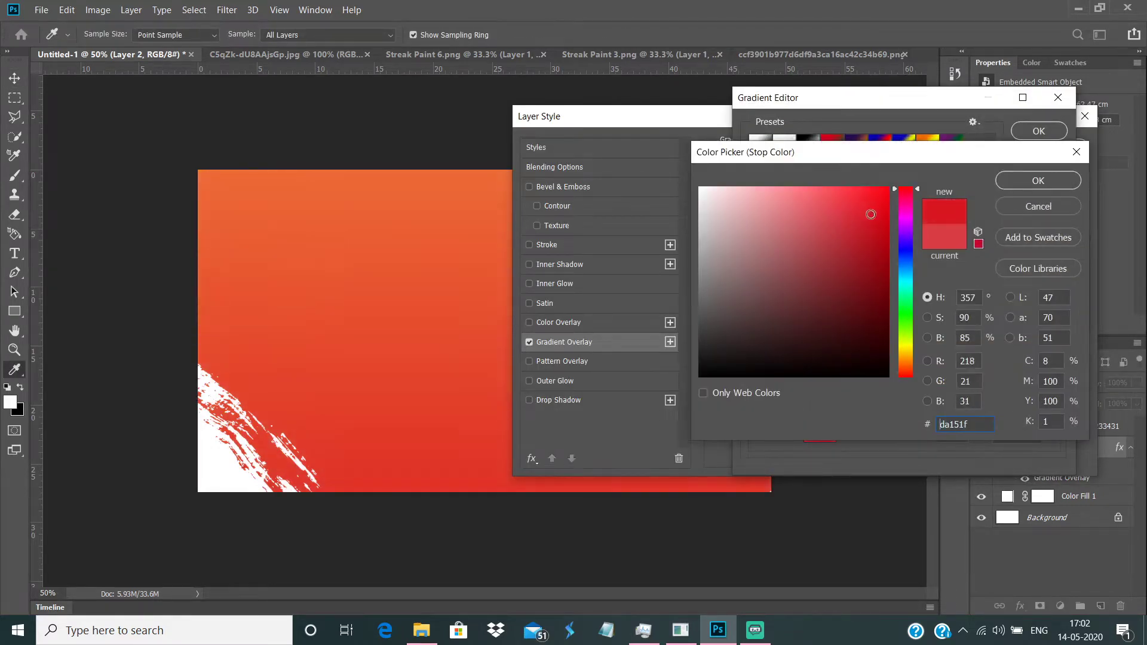
left_click(1060, 179)
double_click(1052, 373)
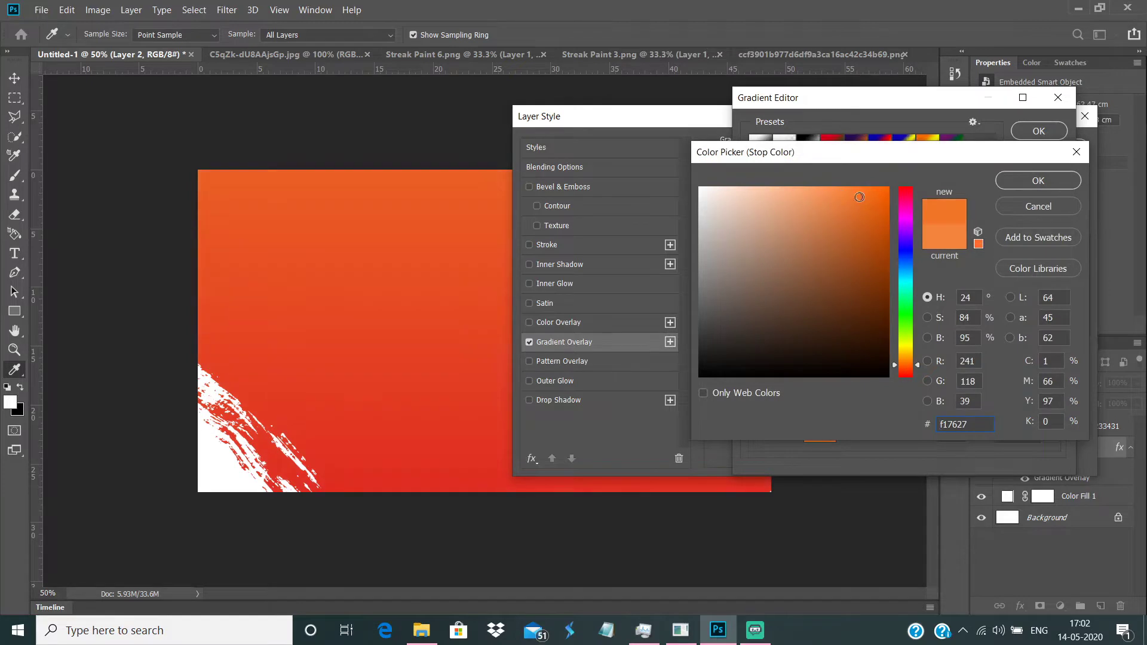
left_click(1038, 180)
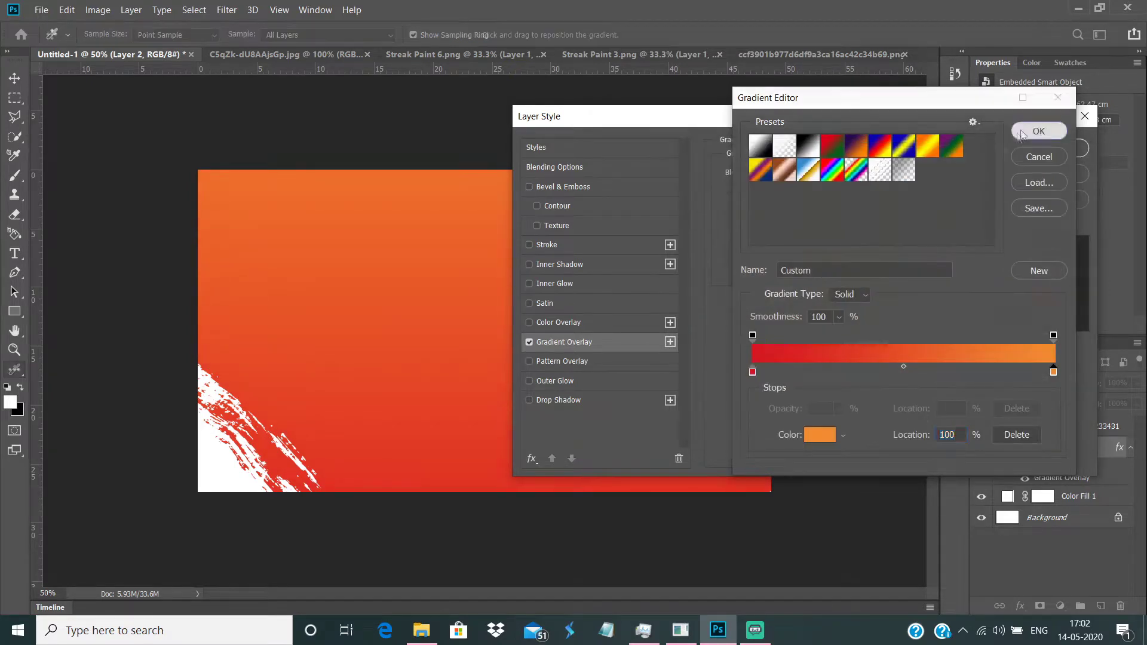
left_click(1039, 130)
- Set the gradient angle to 0 so it runs horizontally, then compare with the reference
double_click(813, 250)
type("180")
key("BackSpace")
key("BackSpace")
key("BackSpace")
type("0")
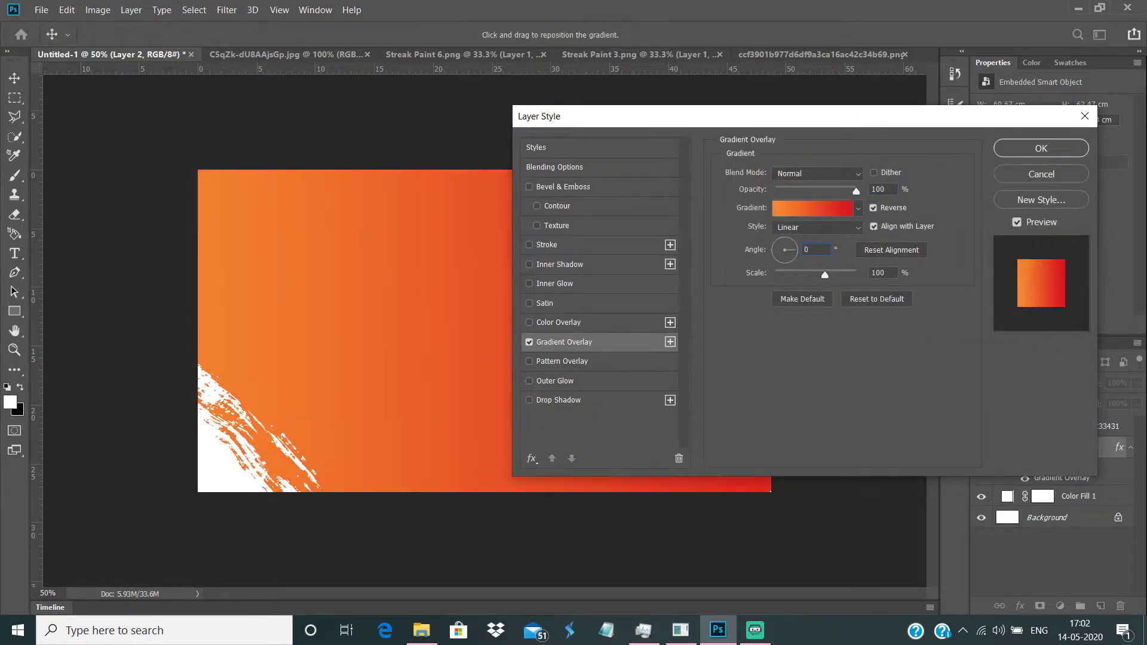
left_click(1041, 149)
left_click(981, 427)
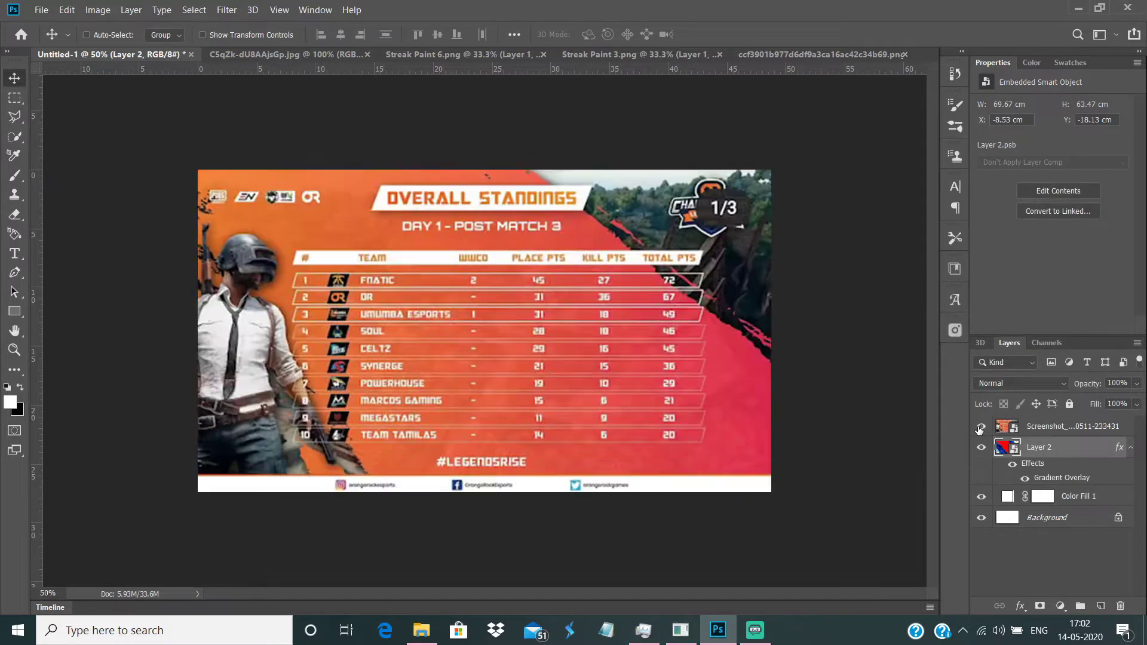
left_click(980, 427)
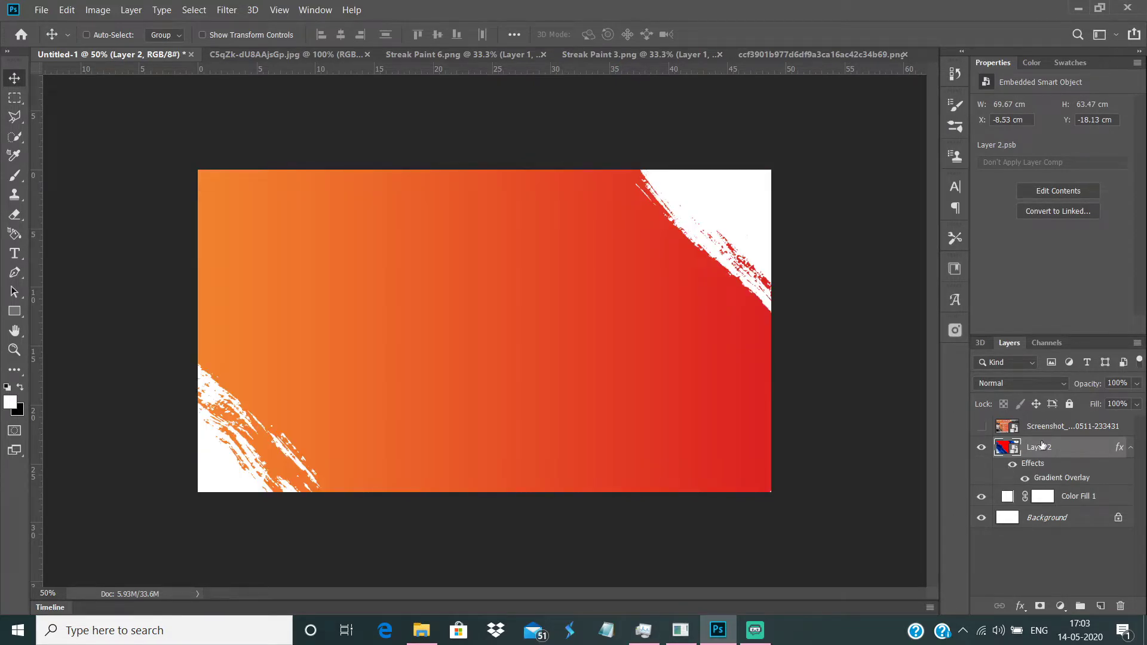
- Nudge the background smart object slightly to the right
key("ctrl+t")
key("ctrl+minus")
key("ctrl+minus")
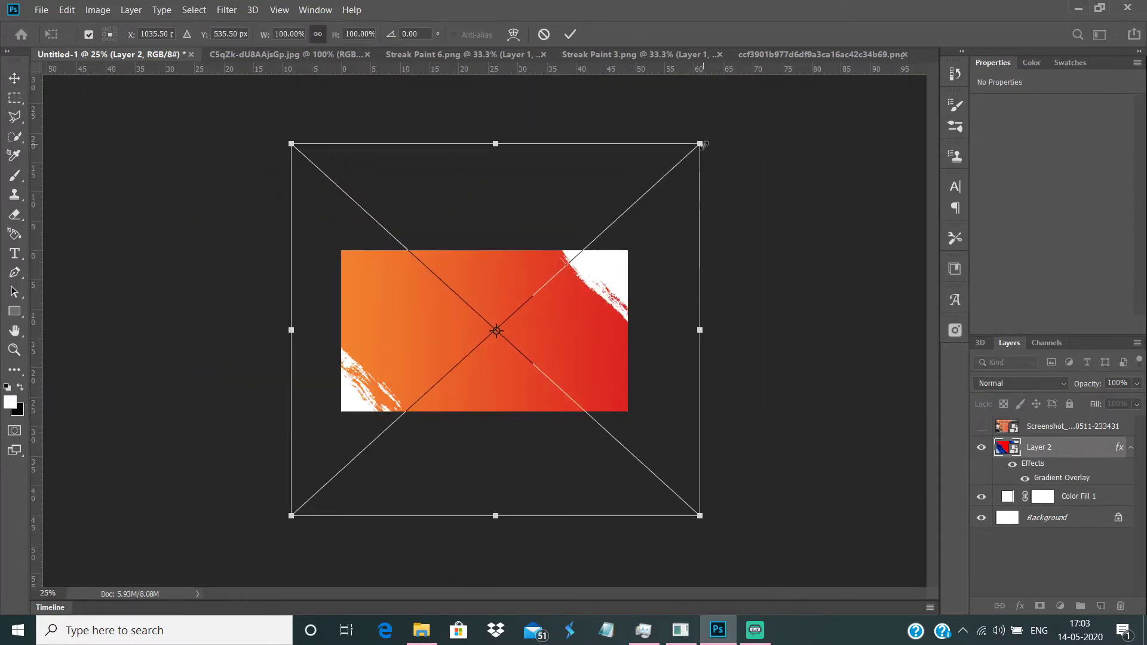
key("Return")
key("ctrl+plus")
key("ctrl+plus")
key("Right")
key("Right")
key("Right")
key("Right")
key("Right")
key("Right")
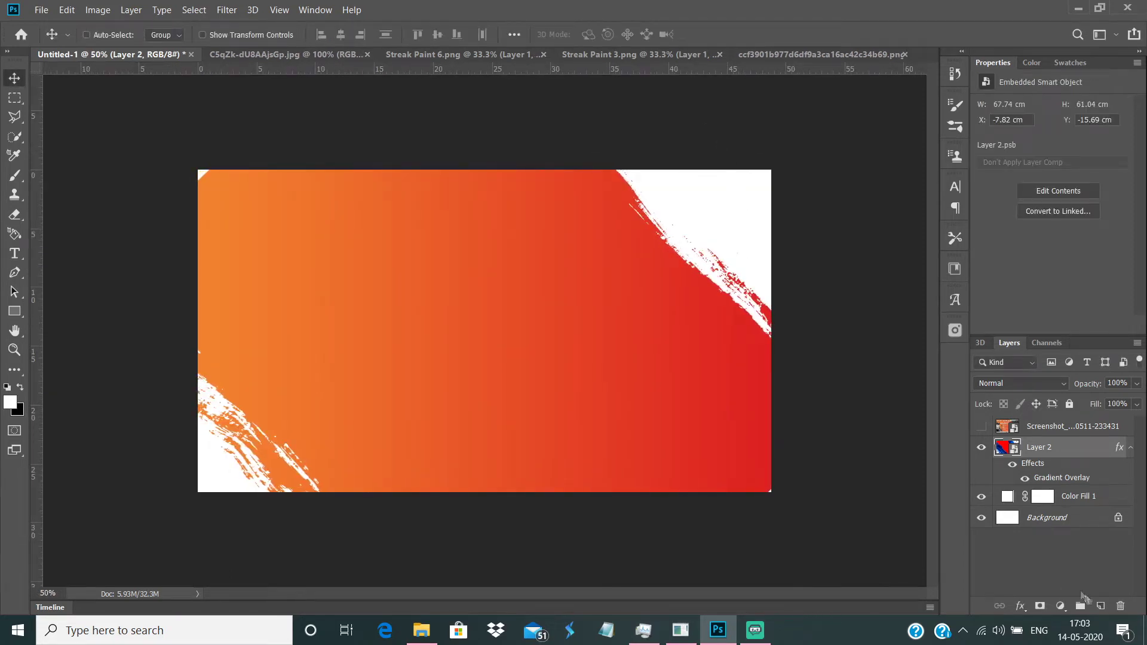
- Add a new empty layer and select the whole canvas area
left_click(1096, 606)
left_click(14, 98)
left_click_drag(199, 170, 772, 493)
right_click(591, 322)
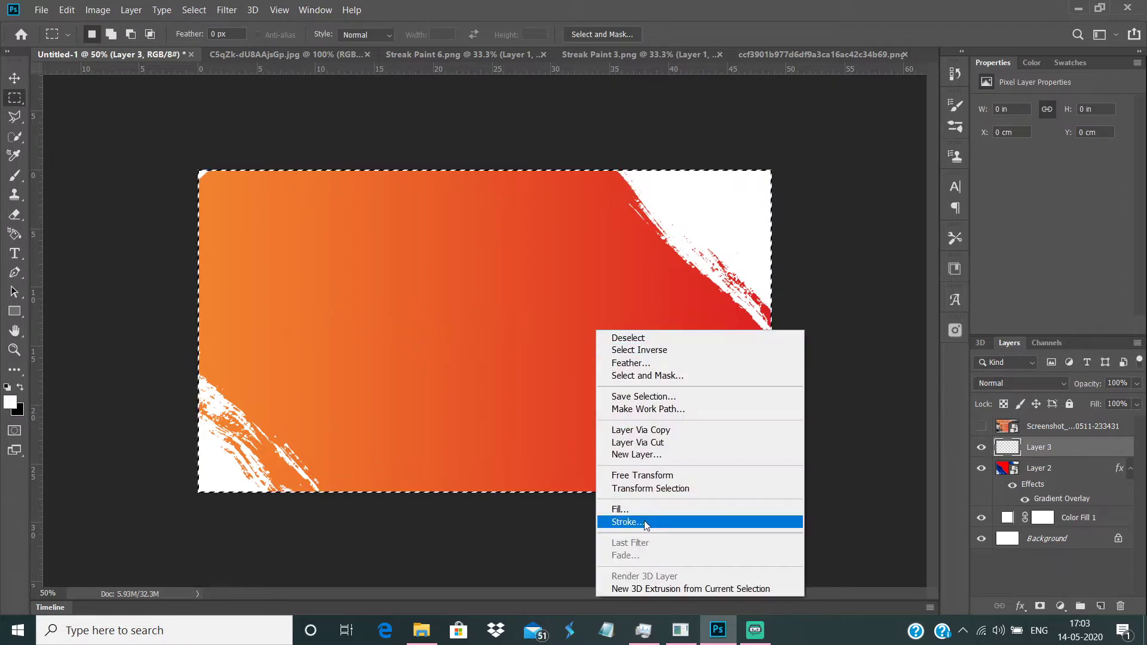
- Fill the selection with the dot pattern using Edit > Fill
left_click(640, 510)
left_click(788, 203)
left_click(791, 159)
left_click(756, 238)
left_click(751, 200)
scroll(770, 291, "down", 3)
left_click(724, 305)
left_click(752, 200)
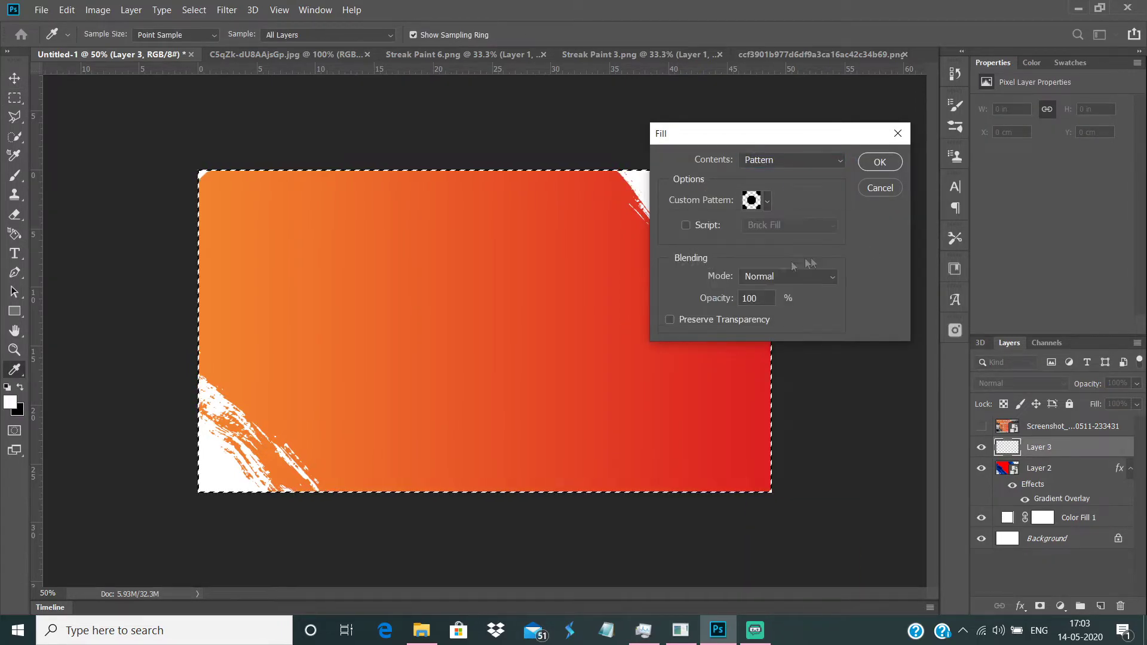
left_click(880, 162)
- Give the dots layer a white Color Overlay and deselect
right_click(1060, 446)
left_click(878, 10)
left_click(561, 341)
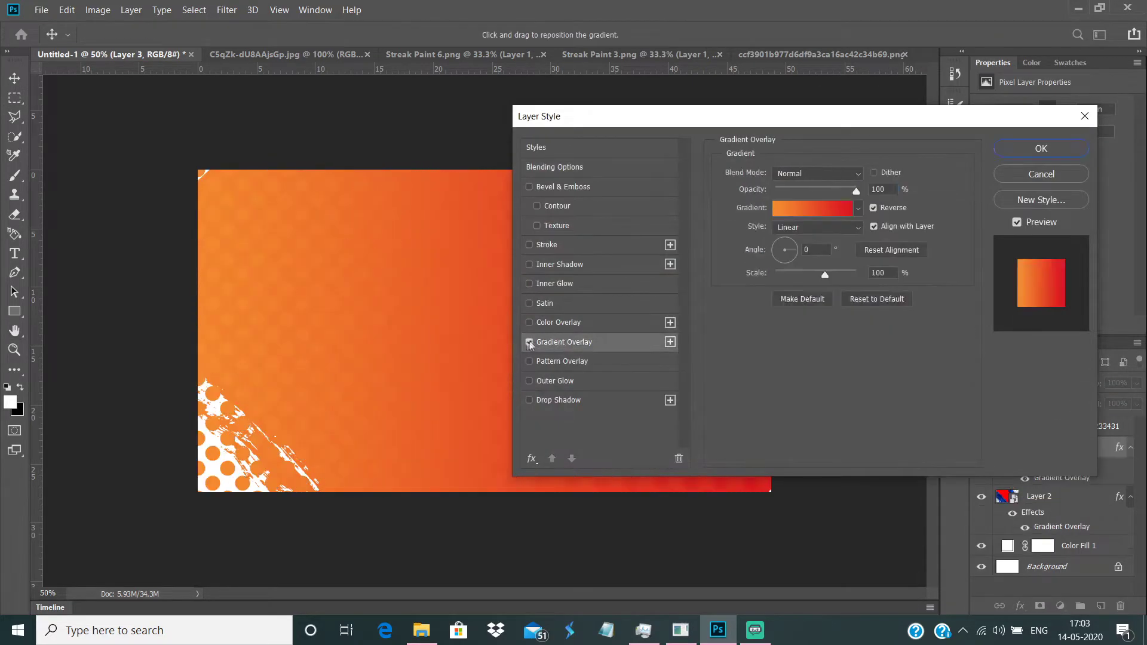
left_click(556, 322)
left_click(873, 174)
left_click(715, 190)
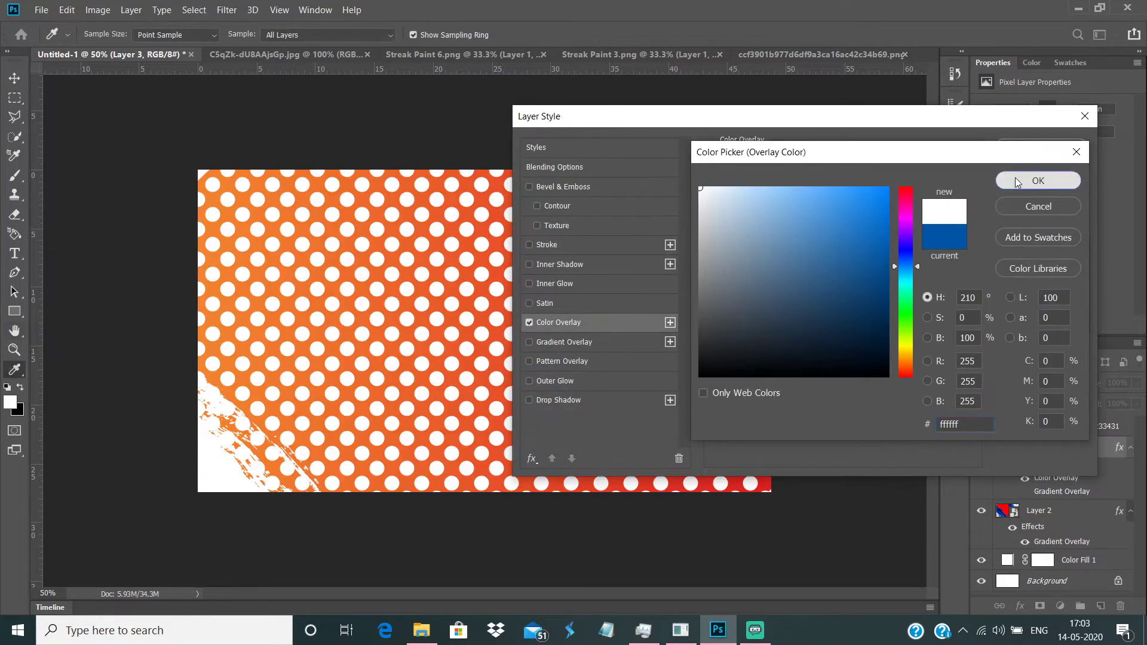
left_click(1025, 179)
left_click(1040, 148)
key("m")
right_click(1057, 447)
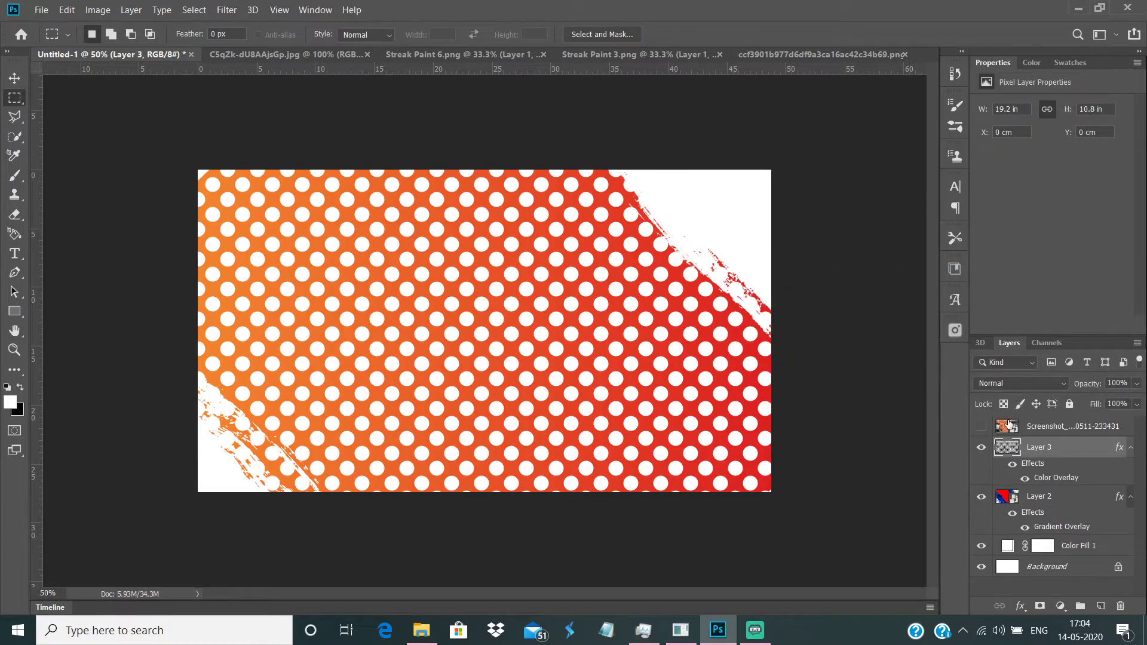
right_click(1027, 448)
- Bring the PUBG game screenshot into Untitled-1 and stretch it to fill the canvas
left_click(861, 270)
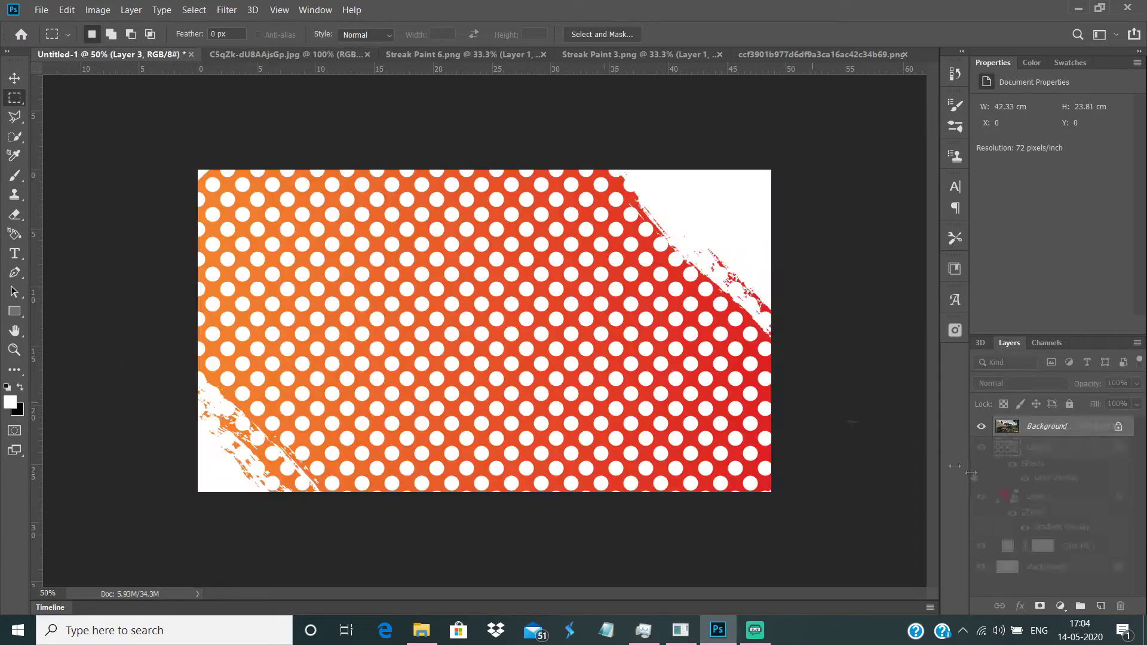
left_click(1060, 554)
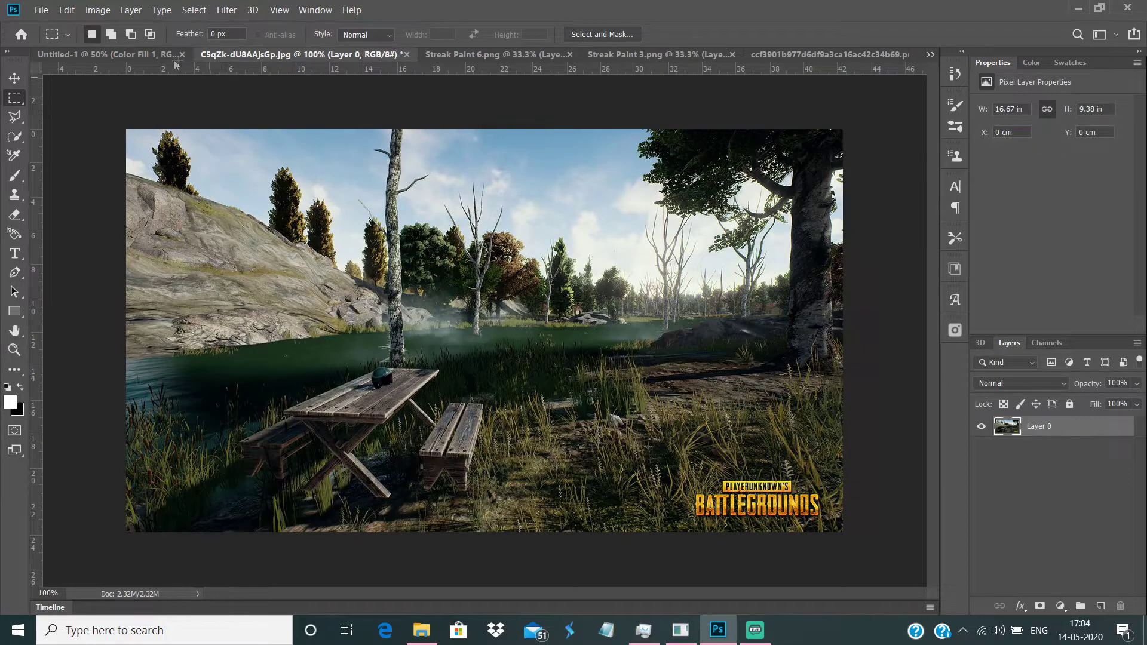
left_click(167, 55)
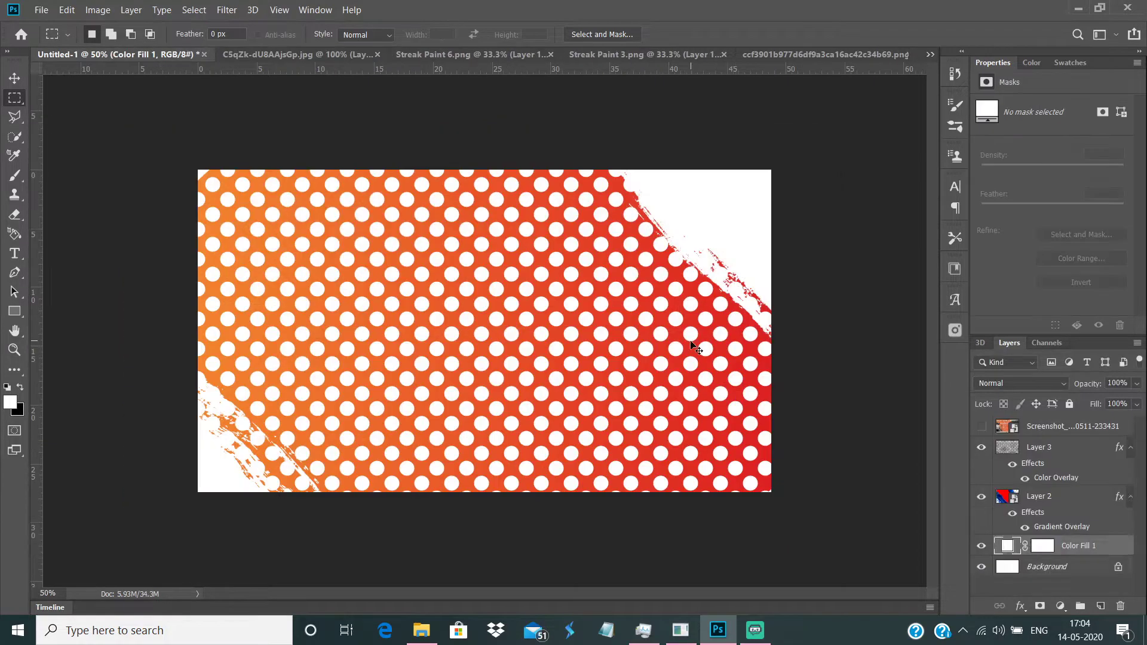
key("ctrl+minus")
key("ctrl+t")
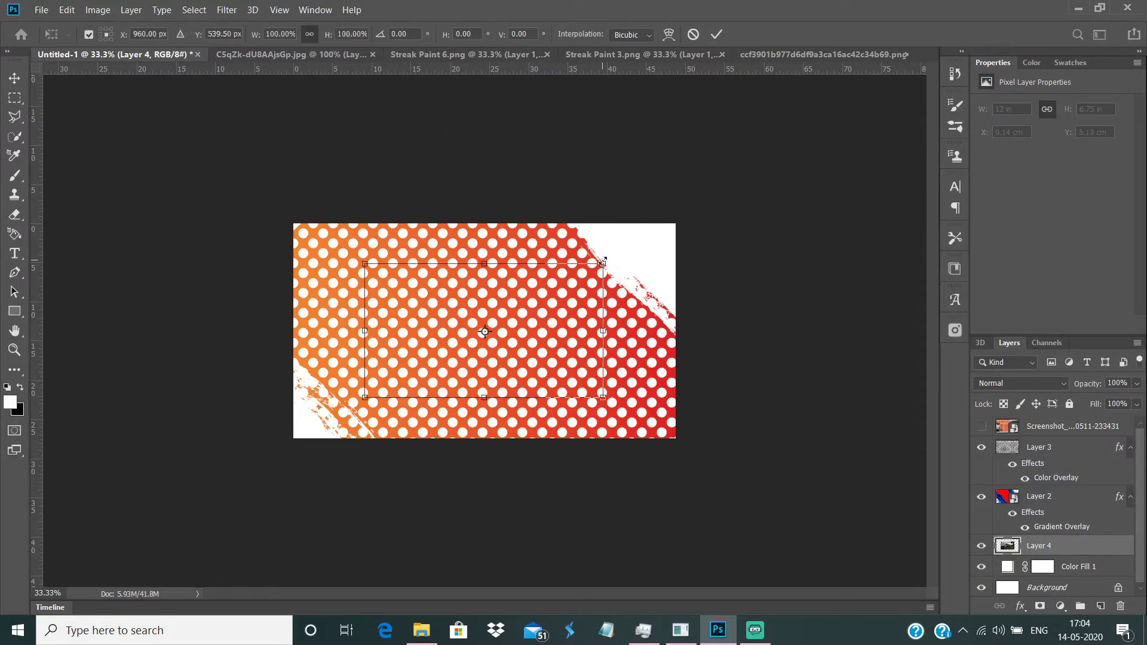
left_click_drag(604, 264, 683, 233)
left_click_drag(365, 397, 296, 439)
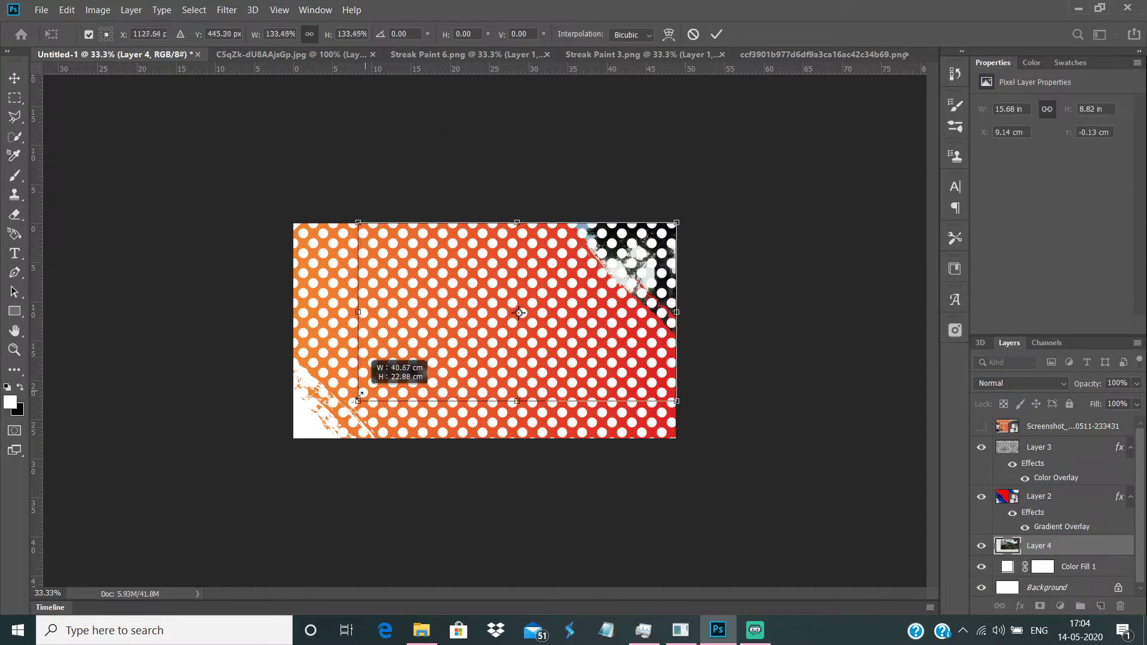
key("Return")
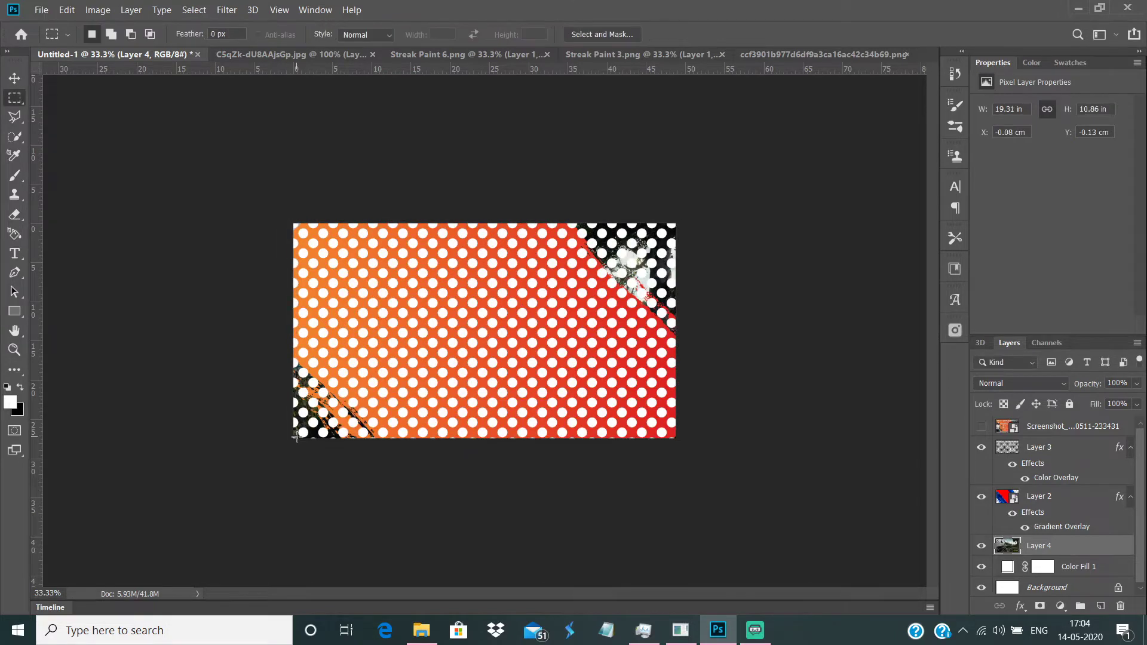
key("ctrl+plus")
- Convert Layer 2 to a smart object and clip the dots layer to it
right_click(1047, 507)
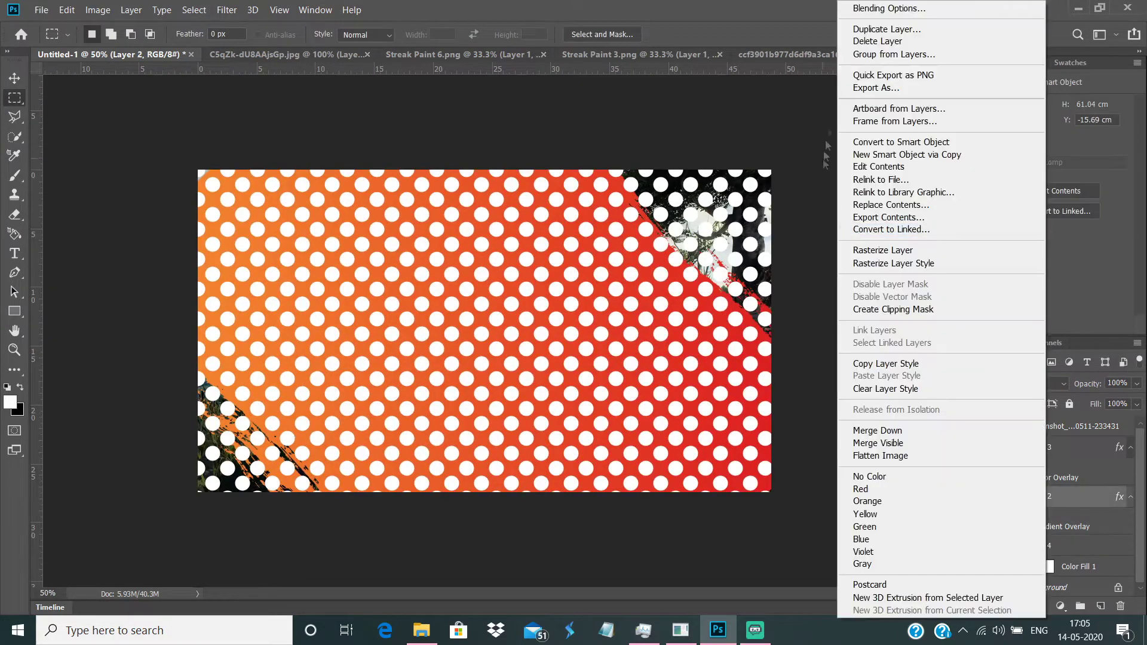
left_click(1015, 145)
right_click(1057, 460)
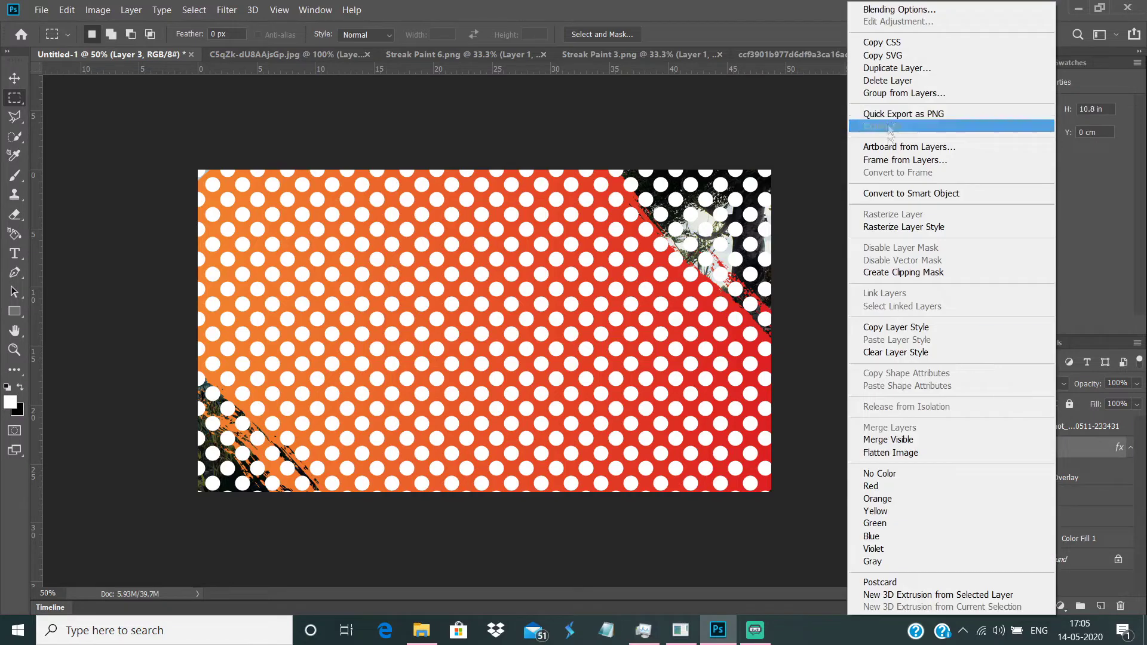
left_click(902, 264)
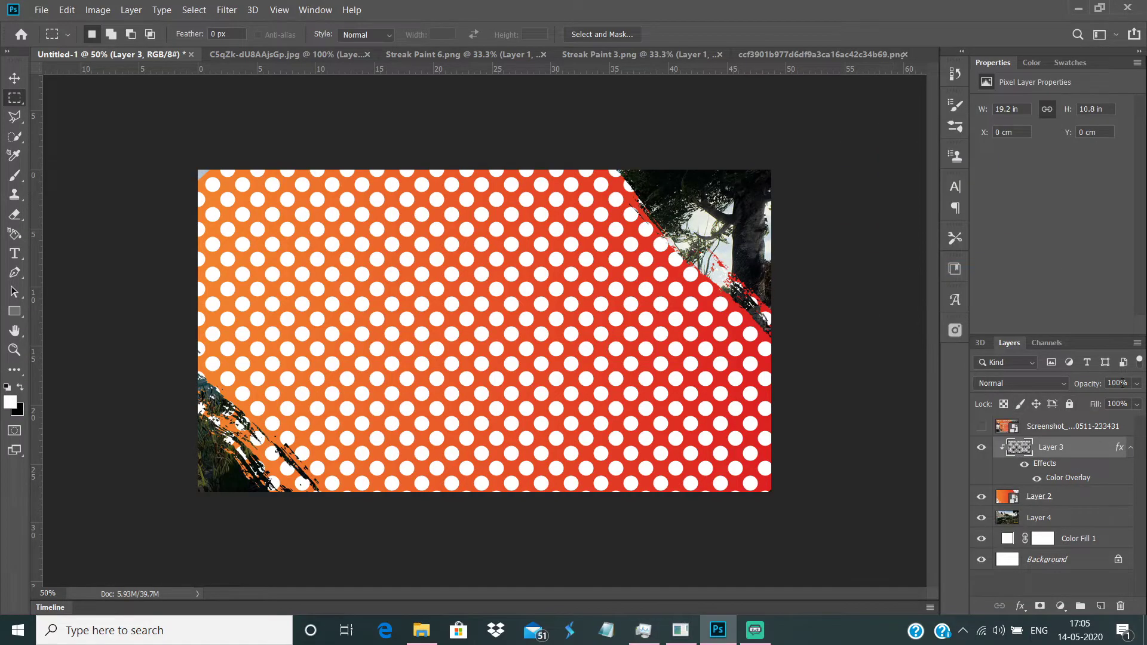
left_click(1117, 383)
- Nudge the orange shape layer up two steps and left one with the Move tool
type("10")
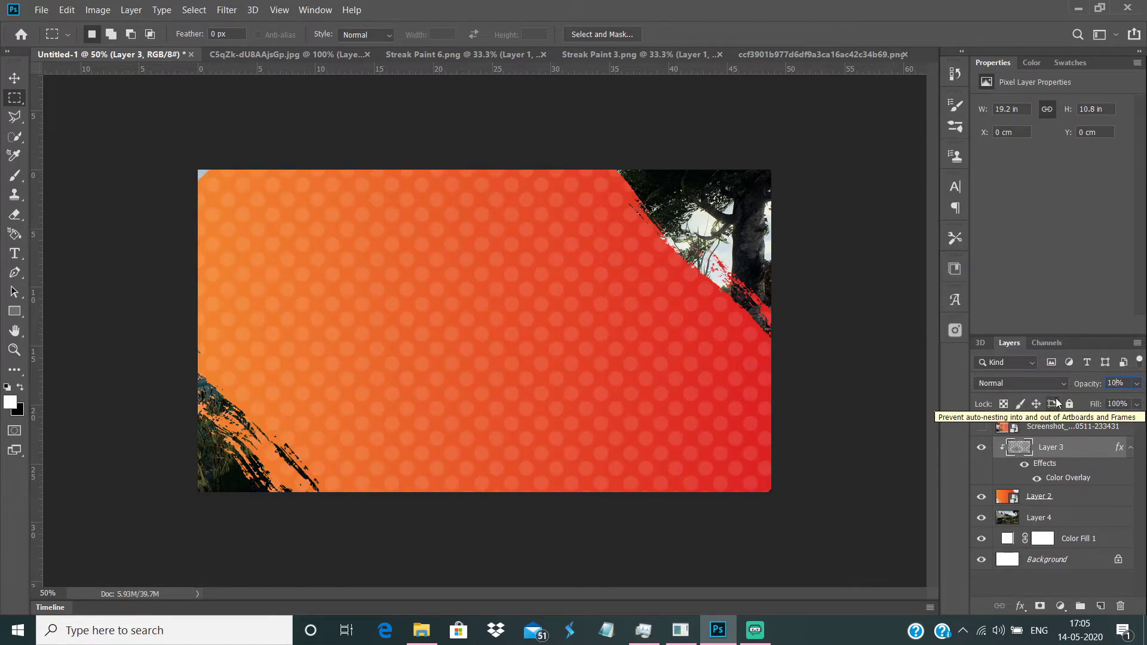
left_click(1054, 498)
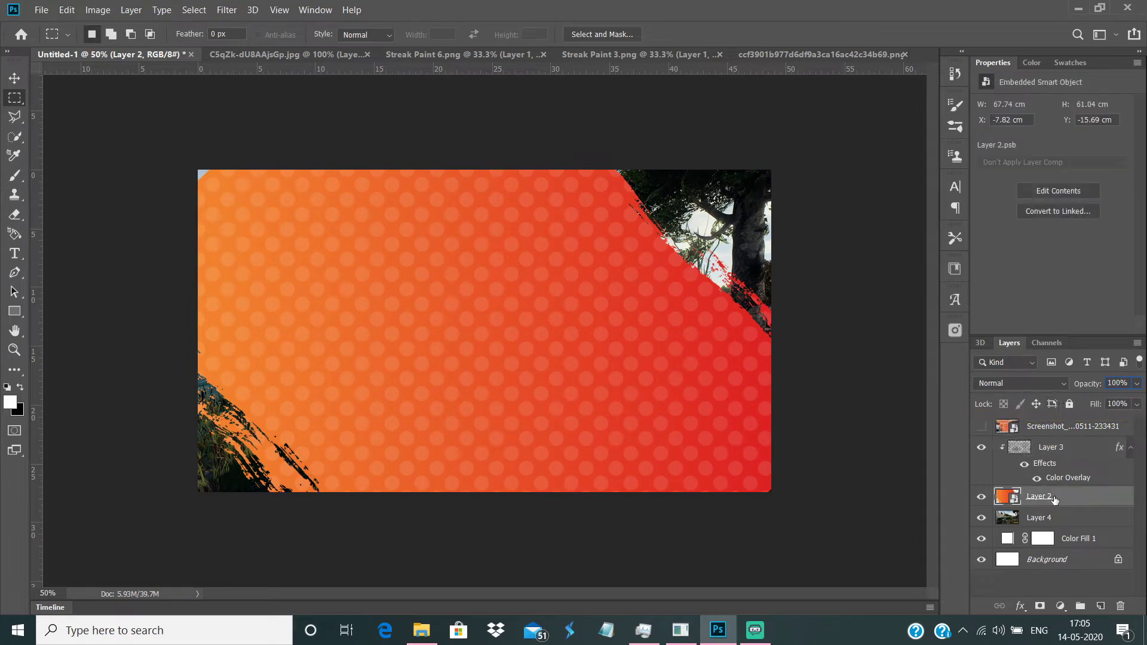
left_click(15, 77)
key("Up")
key("Up")
key("Up")
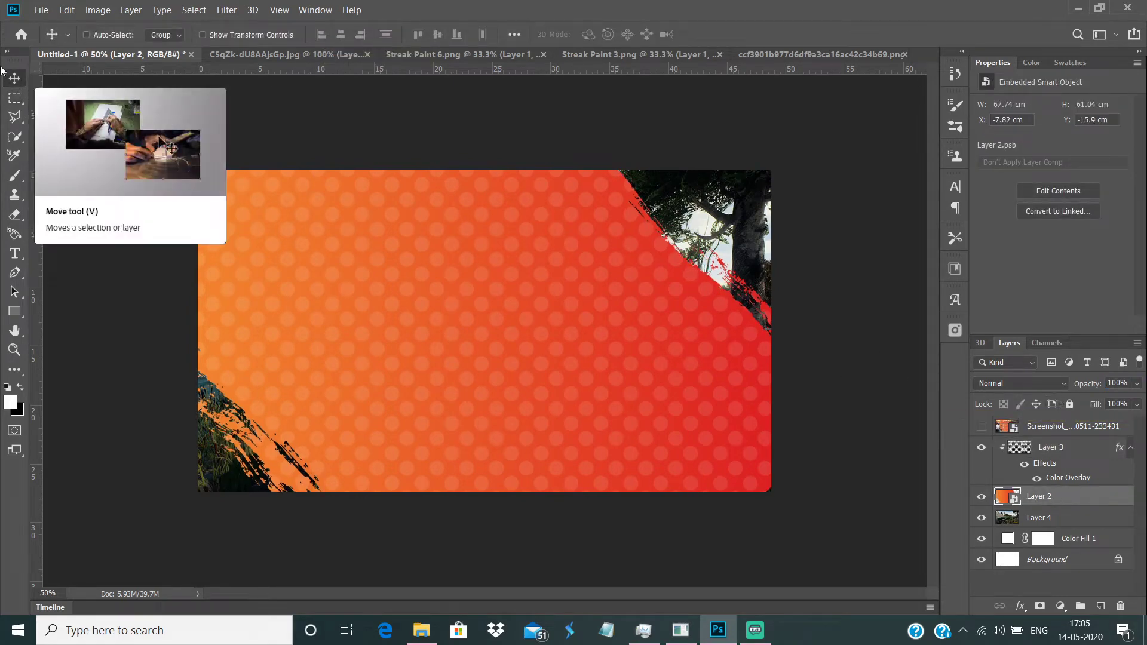
key("Up")
key("Up")
key("Up")
key("Up")
key("Up")
key("Up")
key("Up")
key("Up")
key("Up")
key("Left")
key("Left")
key("Left")
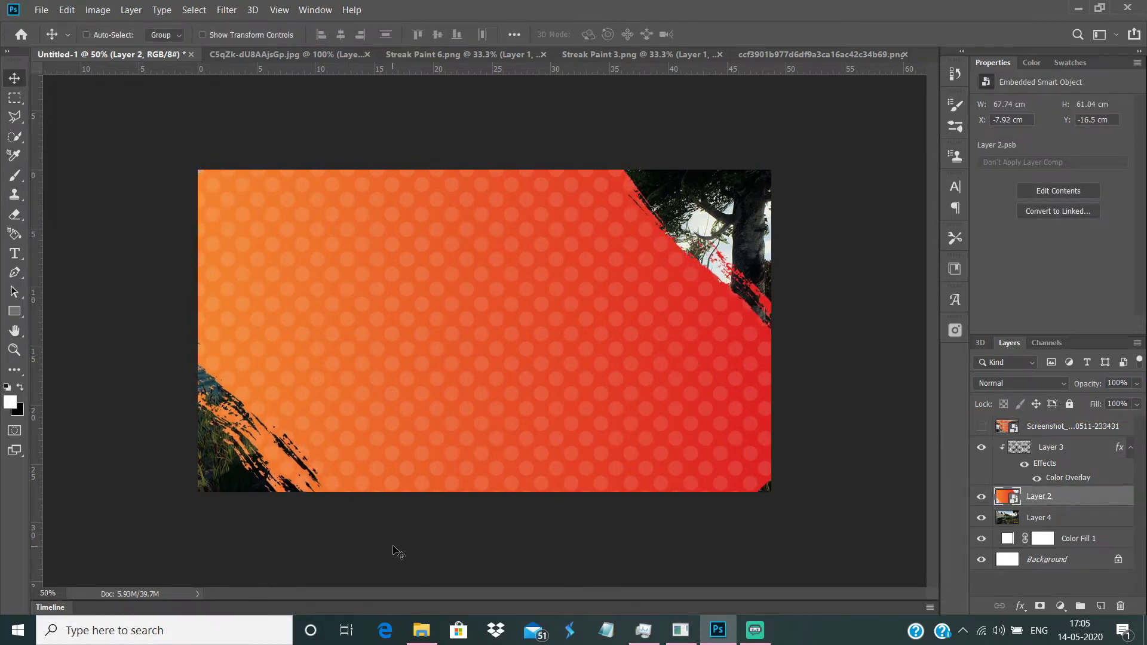
- Lower the dots layer to 5% opacity and show the standings screenshot
left_click(1035, 456)
left_click_drag(1099, 395, 1090, 389)
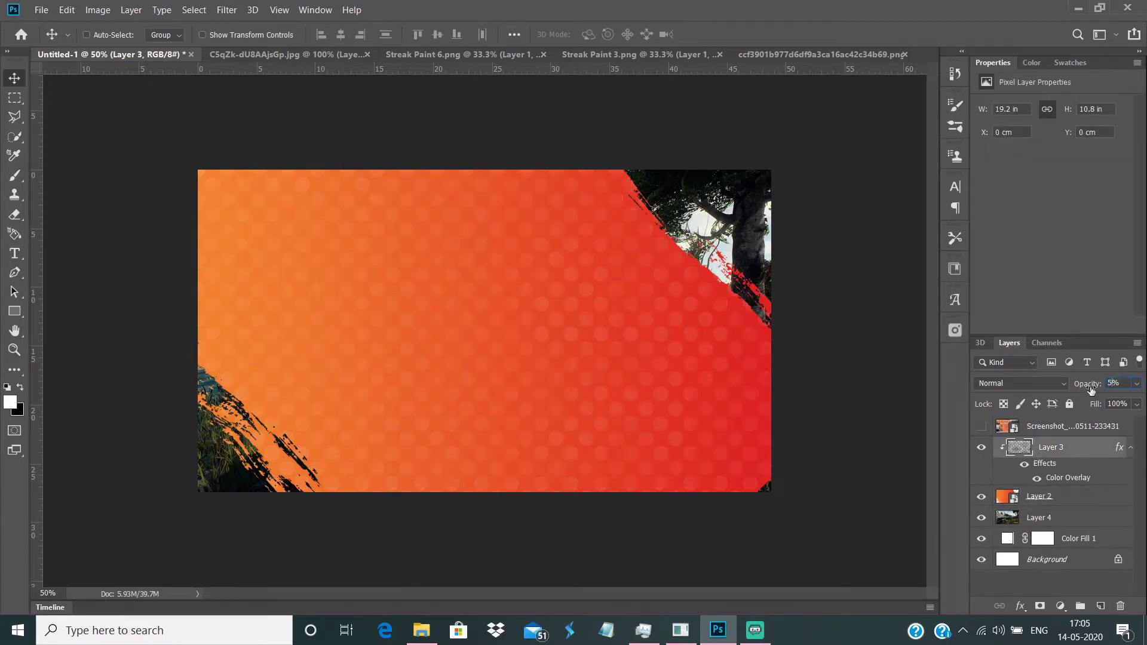
left_click(982, 426)
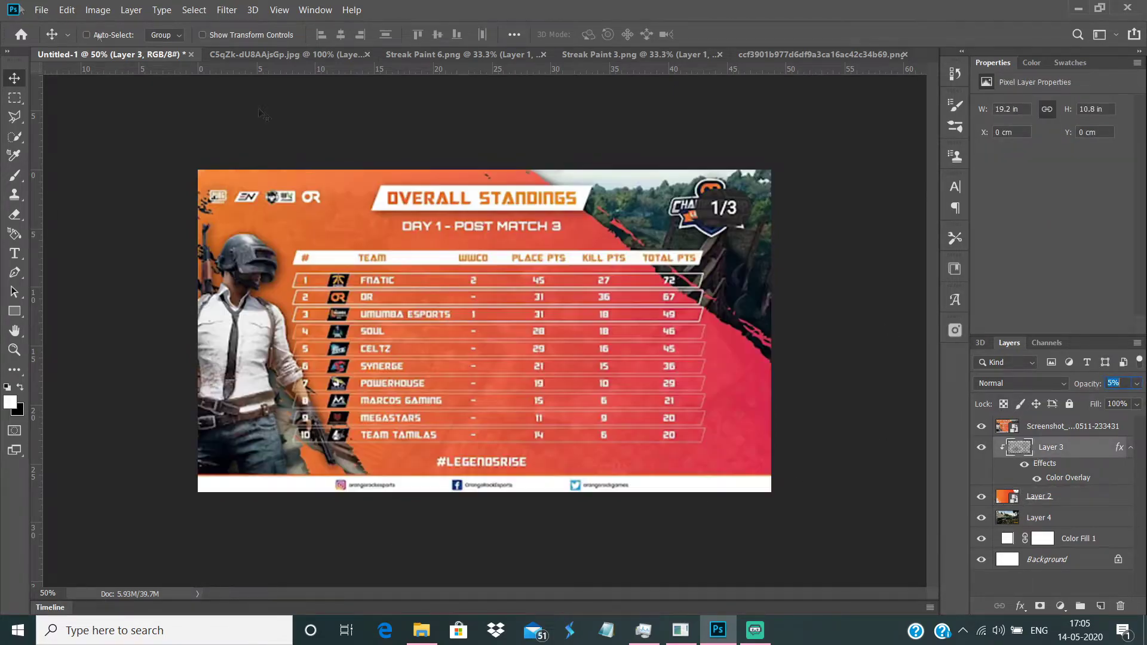
- Draw a white rectangle over the OVERALL STANDINGS banner area
left_click(15, 311)
key("ctrl+plus")
key("ctrl+plus")
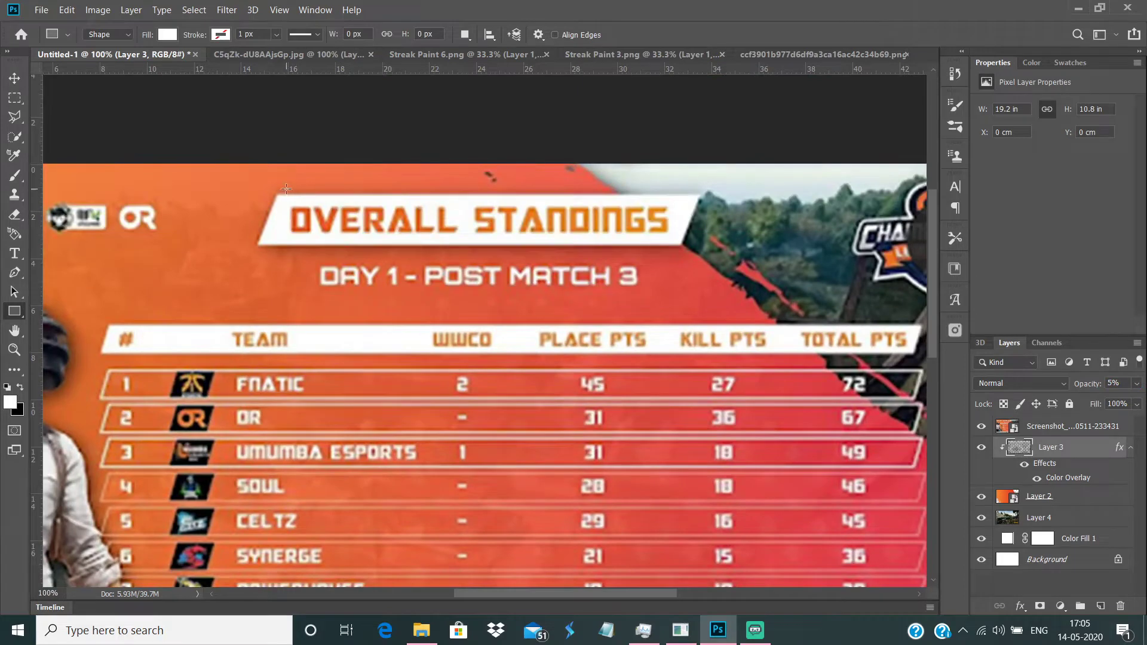
left_click_drag(276, 193, 682, 245)
left_click(168, 34)
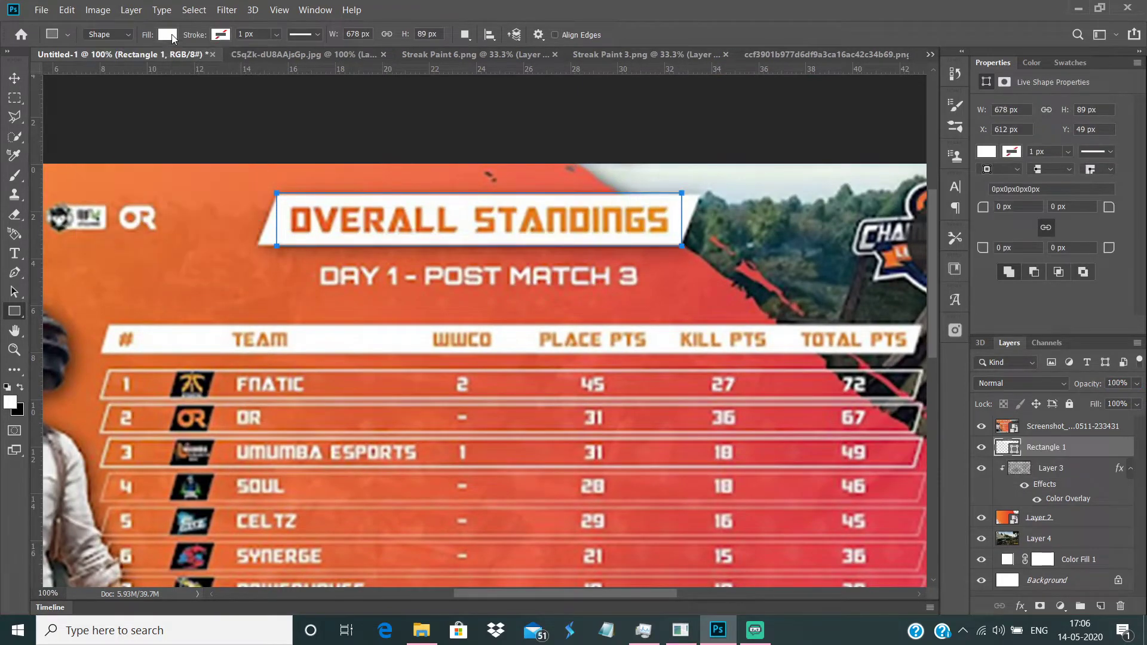
- Start the OVERALL STANDINGS title text layer, choosing its colour and 48 pt size
key("t")
left_click(293, 302)
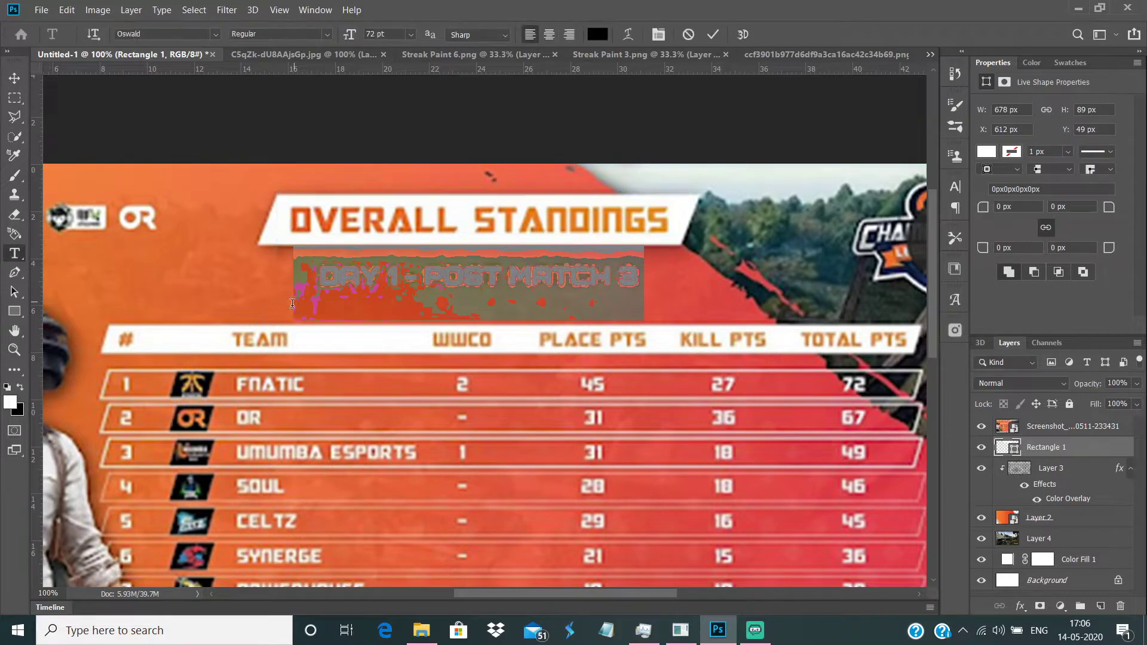
key("BackSpace")
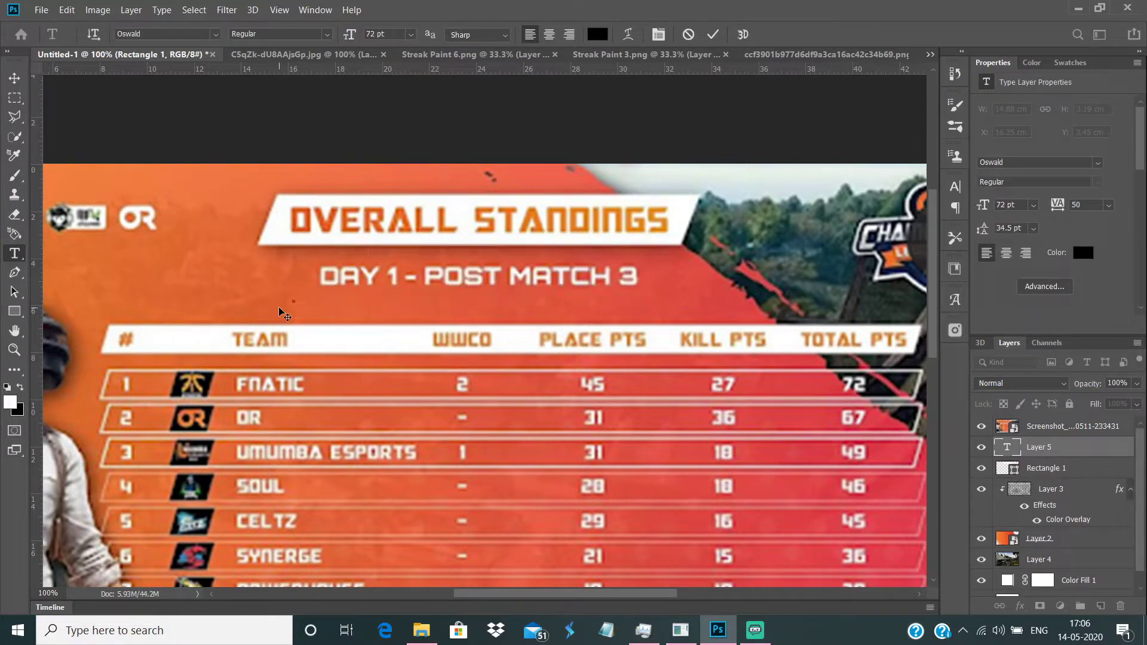
left_click(981, 426)
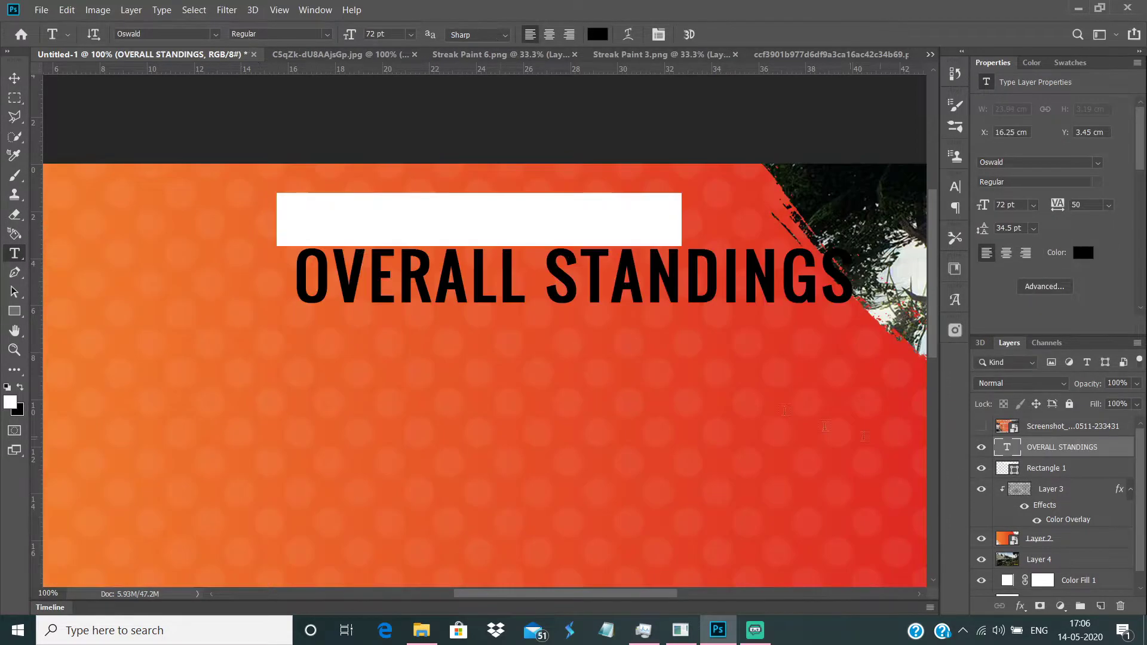
key("ctrl+a")
left_click(1072, 62)
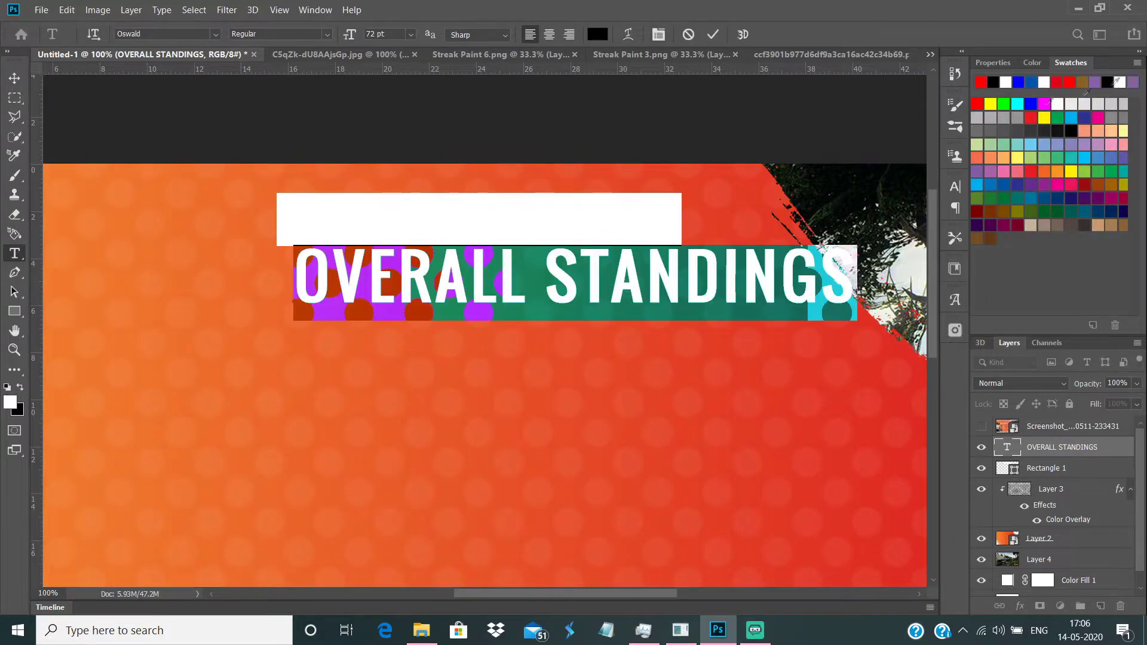
left_click(1120, 82)
left_click(410, 34)
left_click(414, 199)
- Settle the title at 48 pt in black and move it up into the white box
left_click(410, 34)
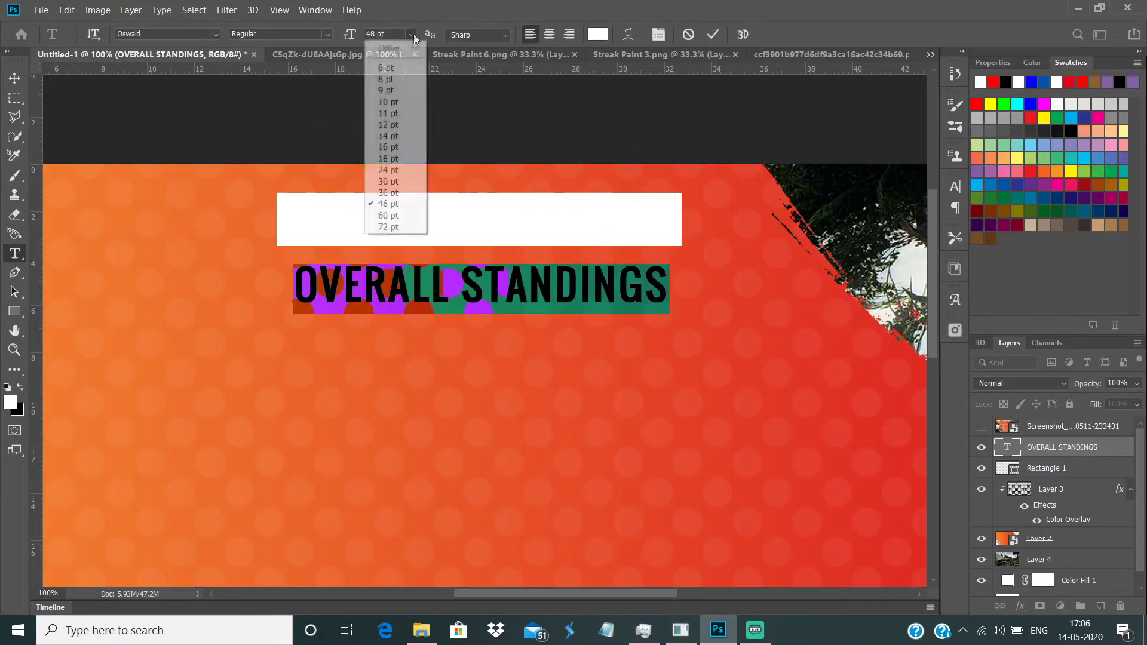
left_click(397, 192)
left_click(410, 35)
left_click(396, 206)
left_click(475, 292)
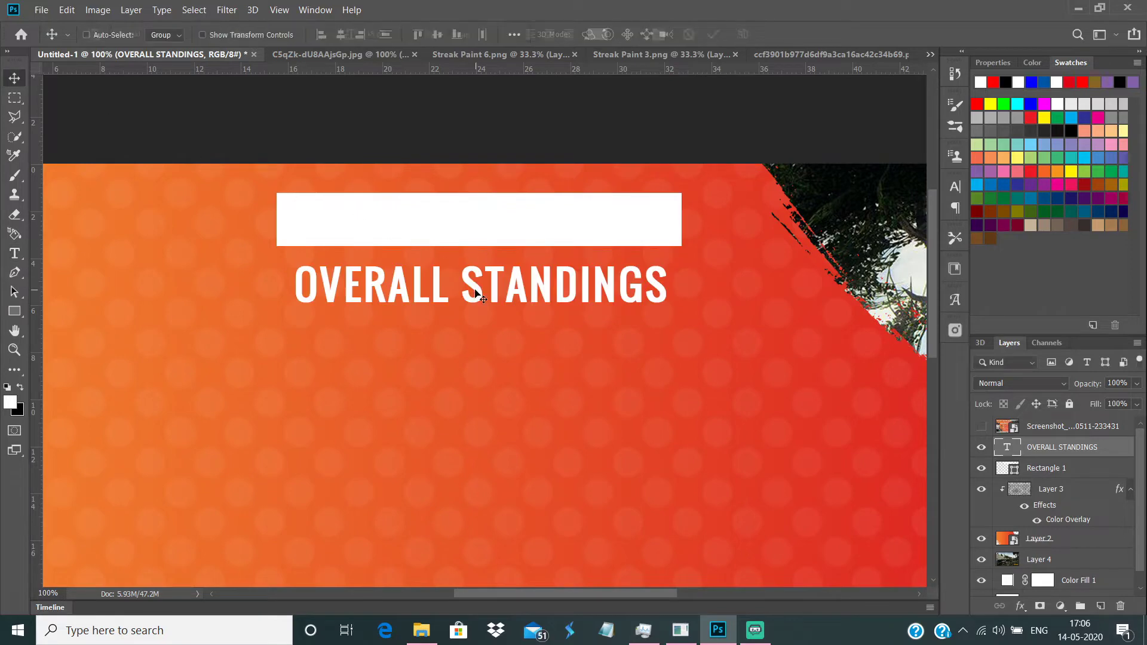
key("ctrl+a")
left_click(1008, 80)
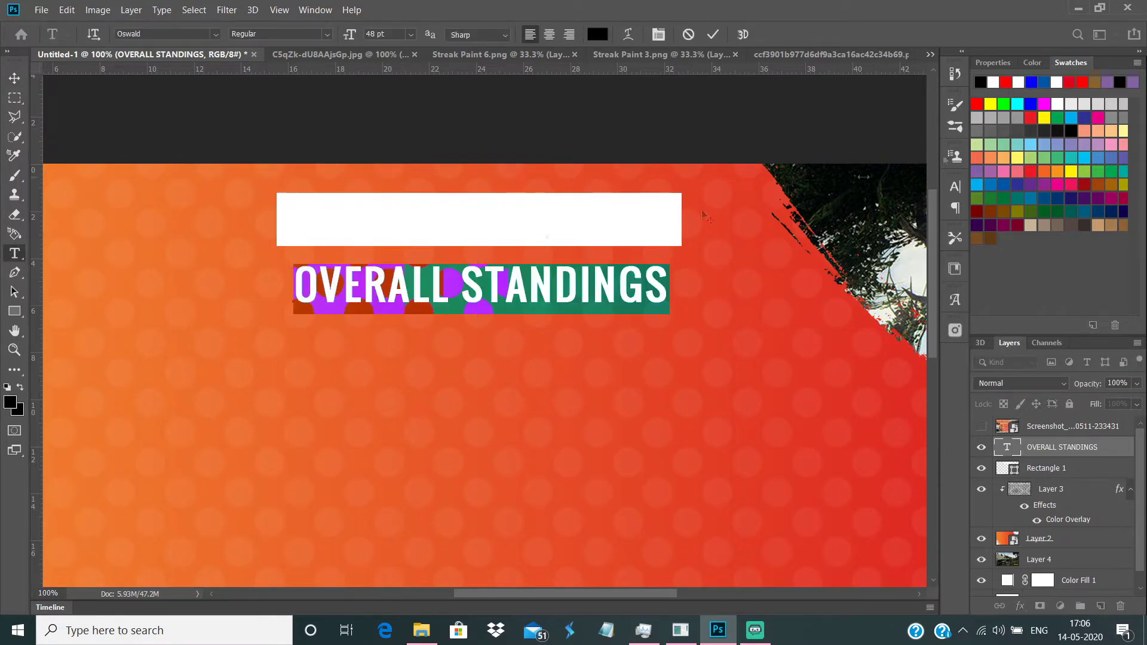
key("ctrl+Return")
key("v")
left_click_drag(508, 287, 507, 218)
- Set the title's letter spacing to 75
key("t")
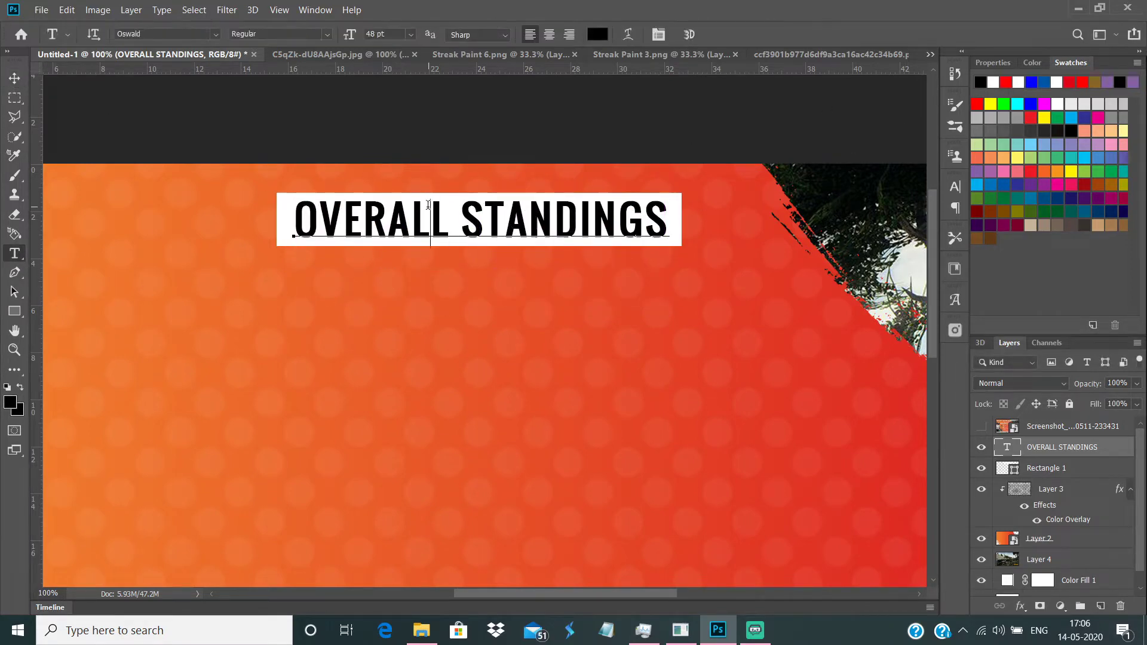
key("Return")
key("Return")
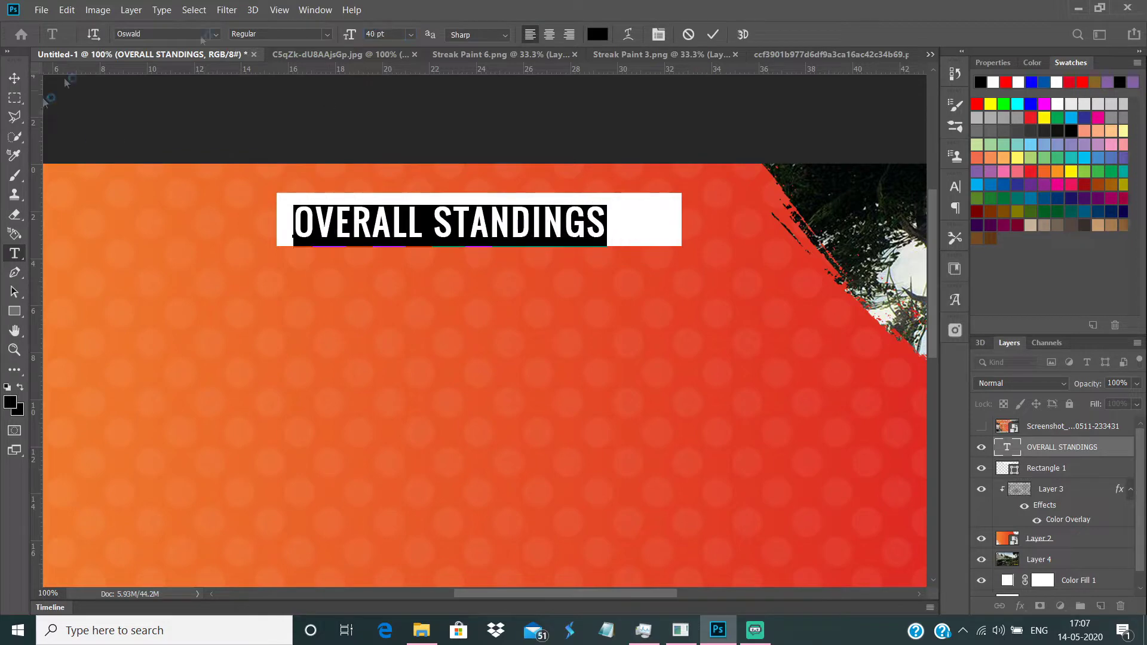
left_click(659, 34)
left_click(929, 230)
left_click(902, 385)
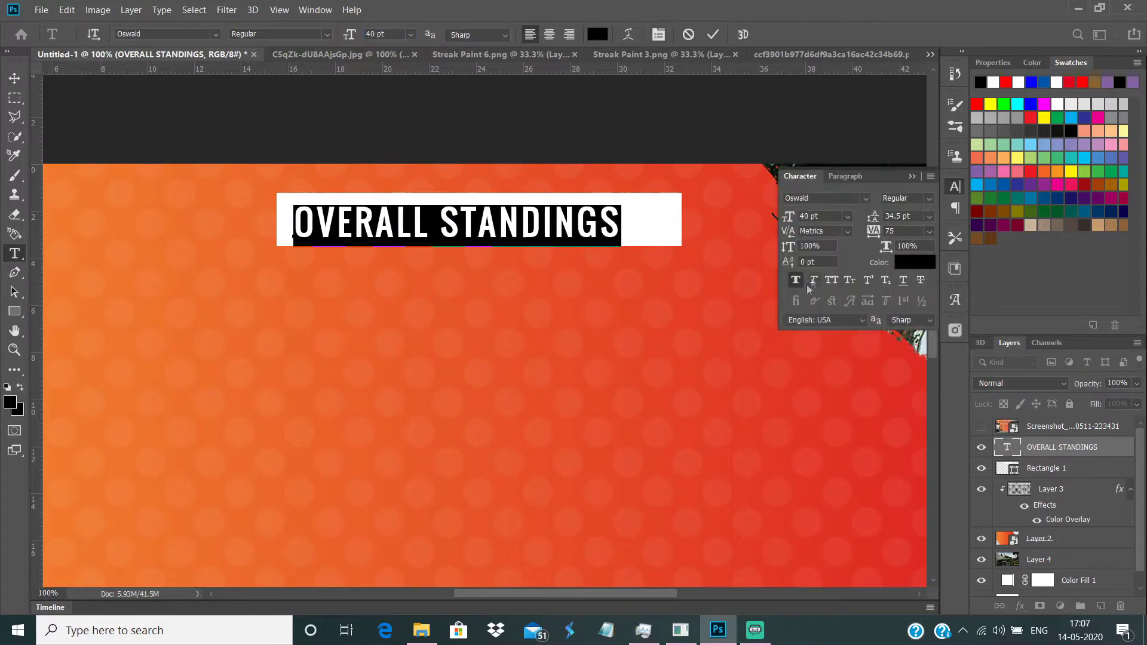
left_click(910, 177)
key("ctrl+Return")
- Centre the title horizontally within the white box
key("v")
left_click(1045, 468, "ctrl")
left_click(341, 34)
left_click(437, 34)
left_click(1049, 472)
- Free-transform the white box with a -20° horizontal skew and commit it
key("ctrl+t")
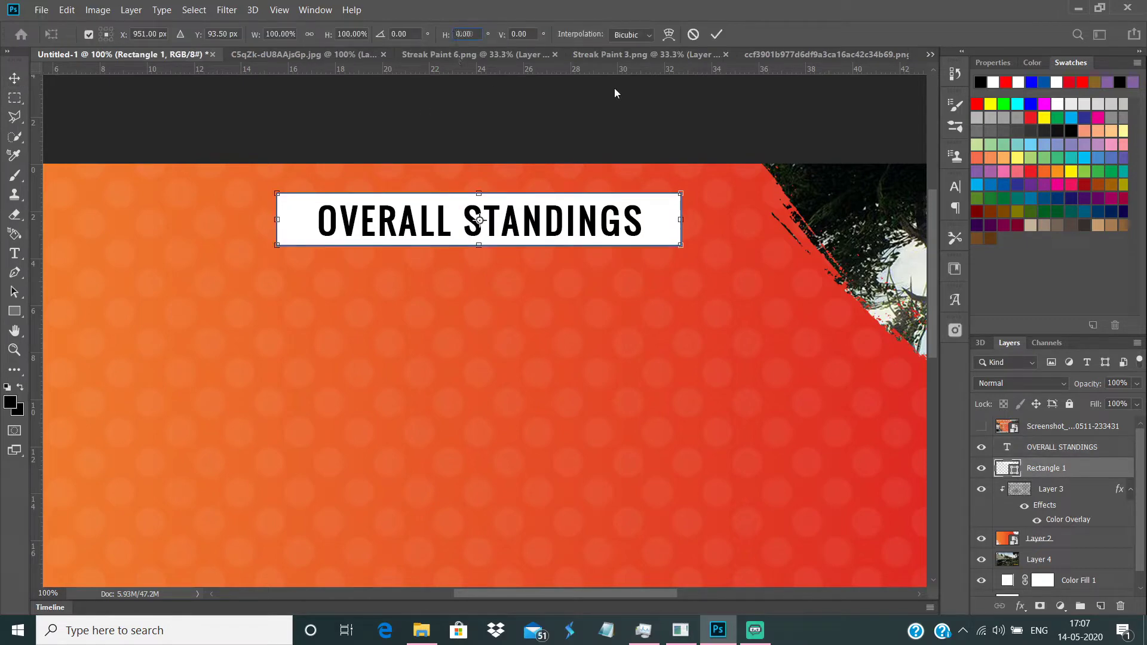
type("-20")
key("Return")
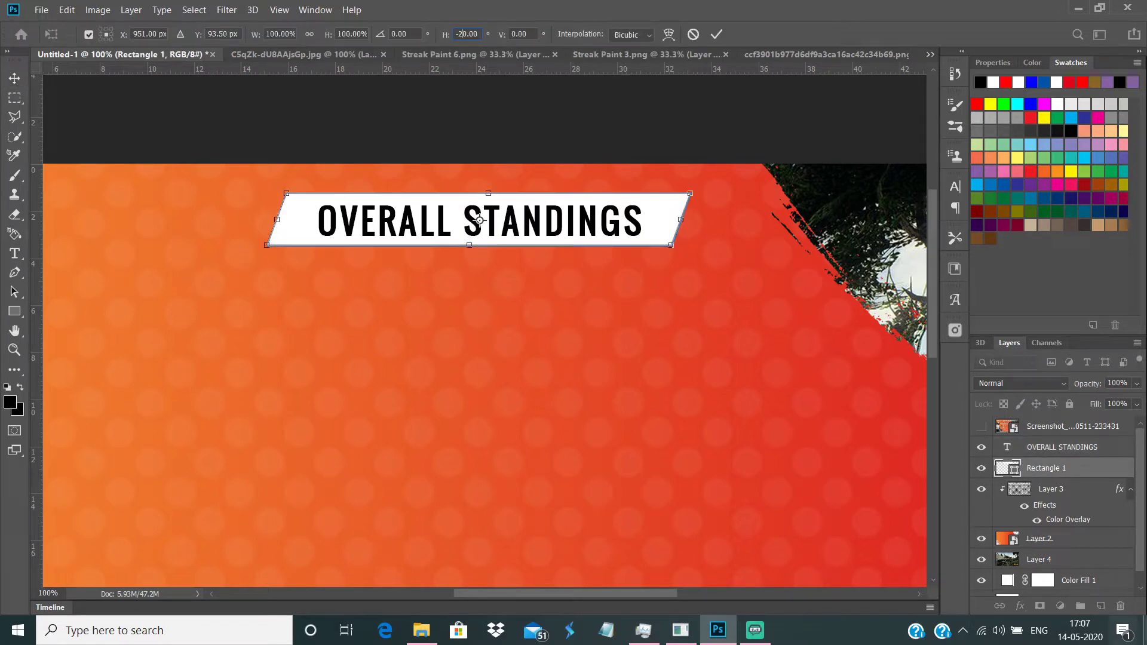
key("Return")
- Add an inverted layer mask to the banner rectangle for cut-out lettering
left_click(1033, 455)
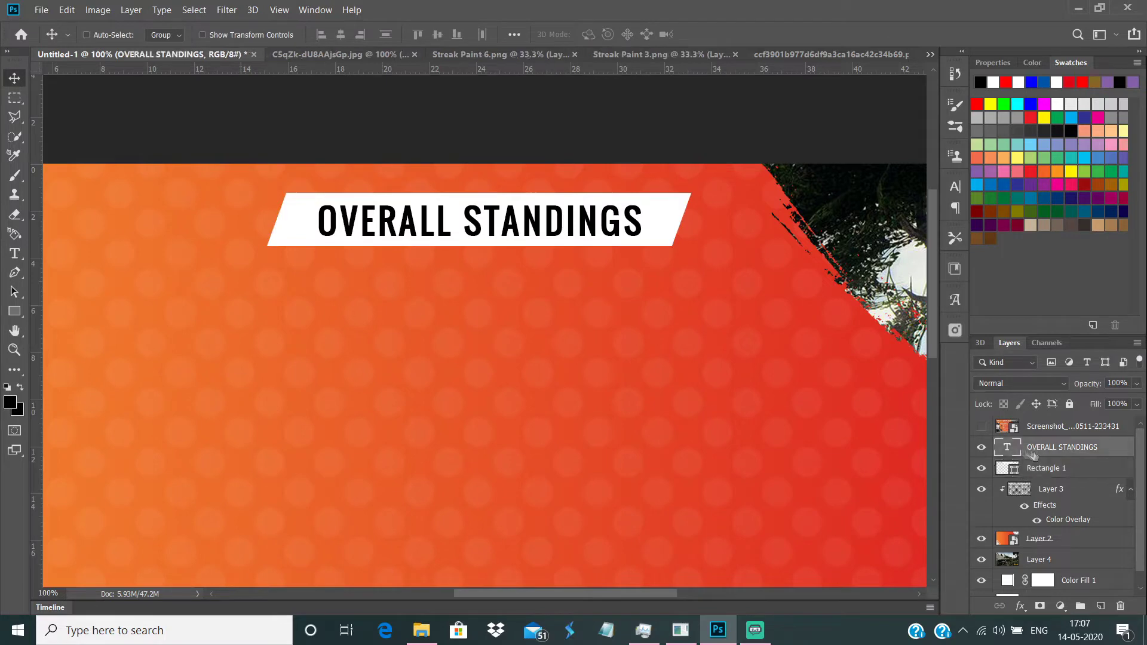
left_click(1051, 467)
left_click(1039, 606, "alt")
key("ctrl+i")
- Add a drop shadow to the banner layer and adjust its angle and lightness
left_click(985, 446)
right_click(1081, 467)
left_click(896, 9)
left_click(559, 401)
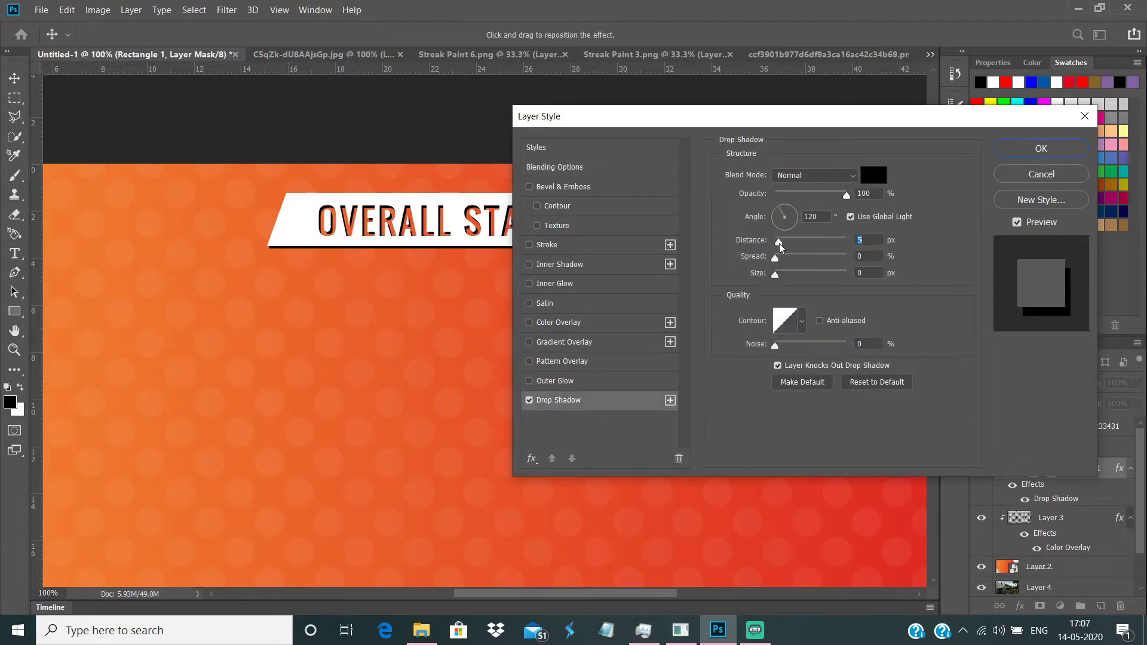
left_click_drag(422, 248, 418, 252)
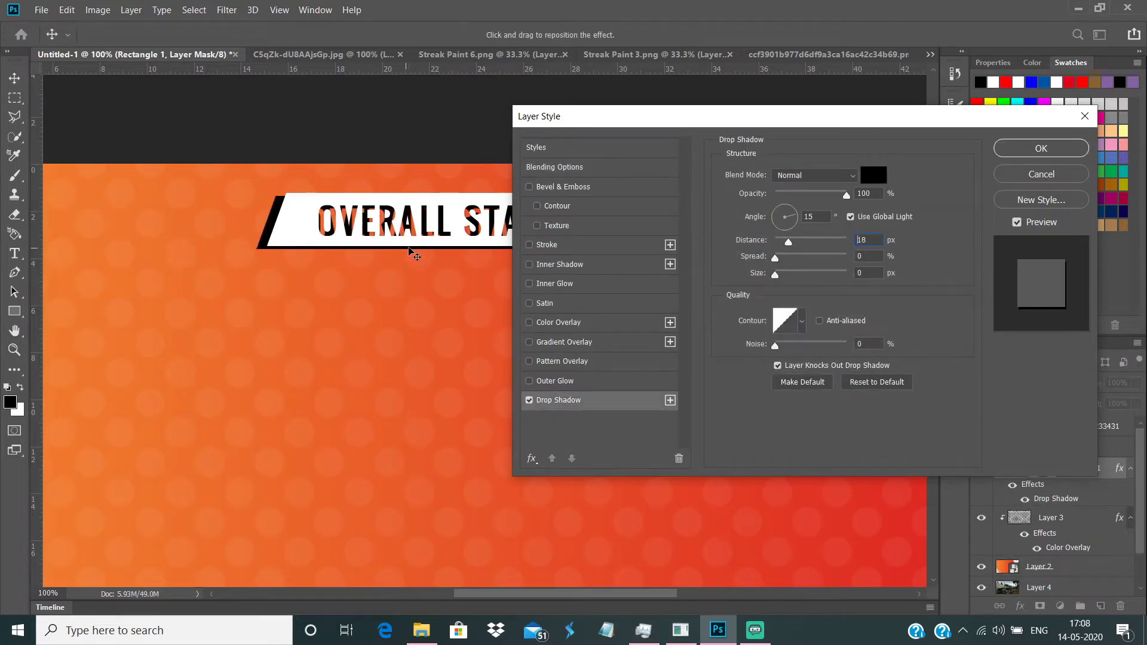
left_click(828, 192)
left_click(811, 195)
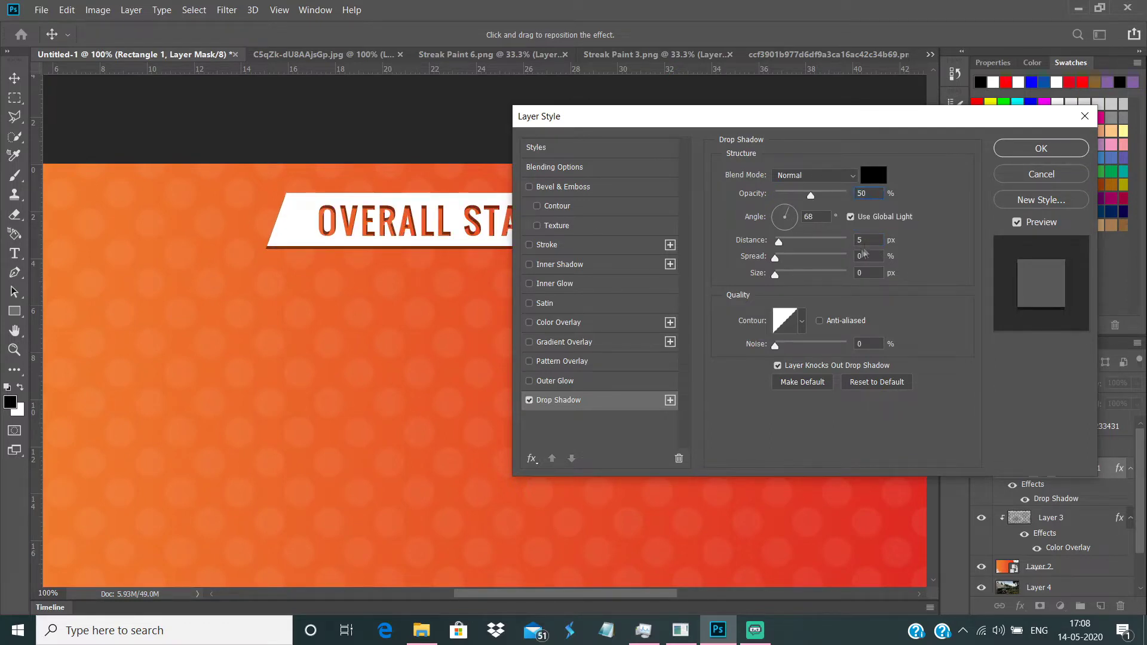
left_click(778, 258)
- Finish the shadow with size 10, spread 15 and 25% opacity, and apply it
type("5")
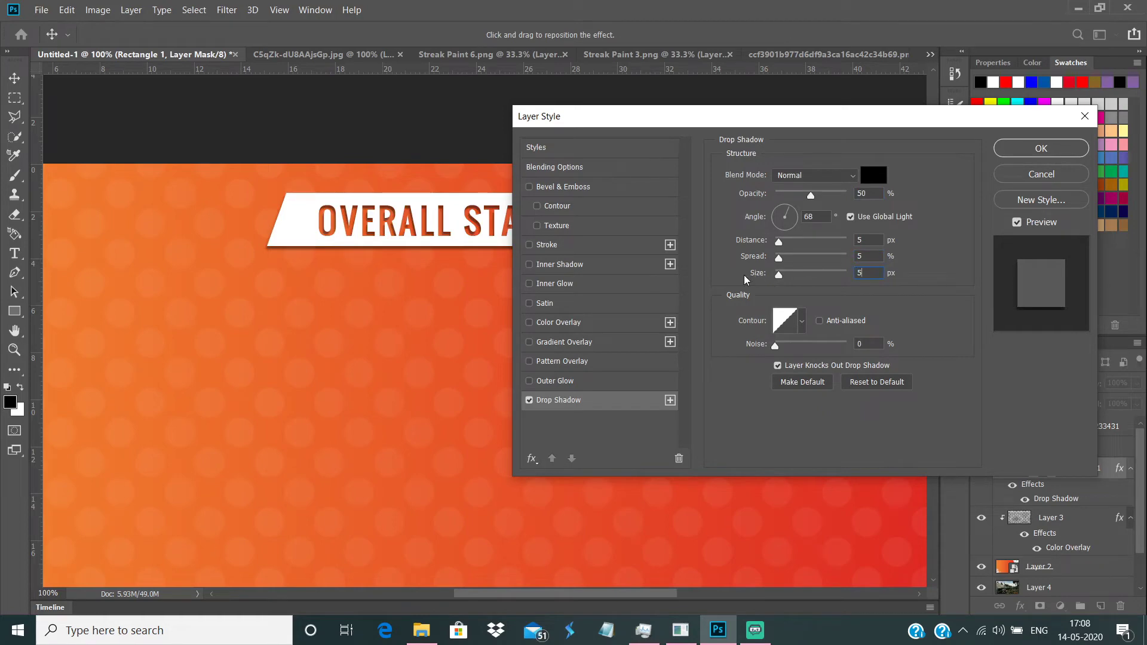
key("BackSpace")
type("10")
key("shift+Tab")
type("5")
key("shift+Tab")
key("shift+Tab")
key("shift+Tab")
type("25")
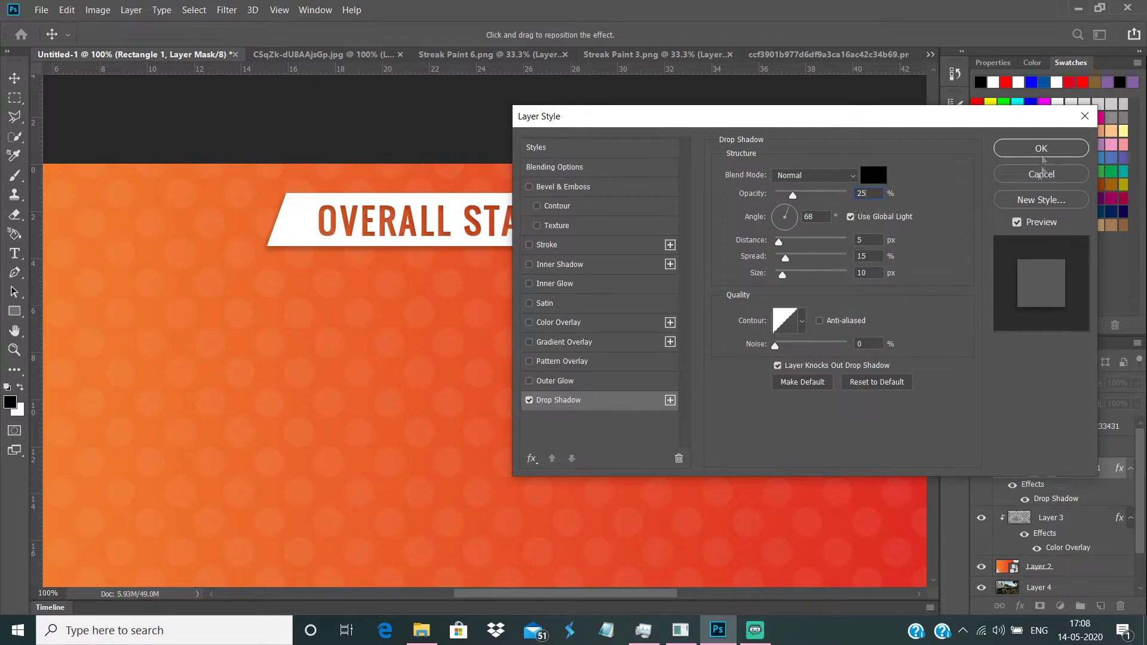
left_click(1037, 178)
- Give the OVERALL STANDINGS text an orange-to-red gradient overlay
left_click(981, 446)
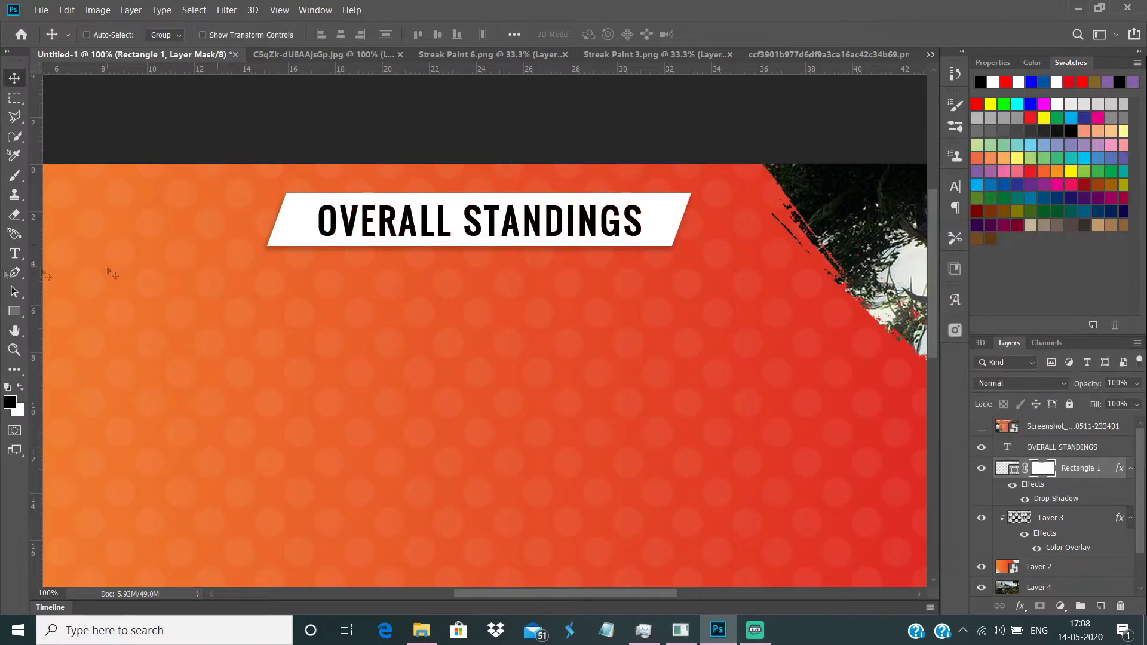
double_click(1087, 447)
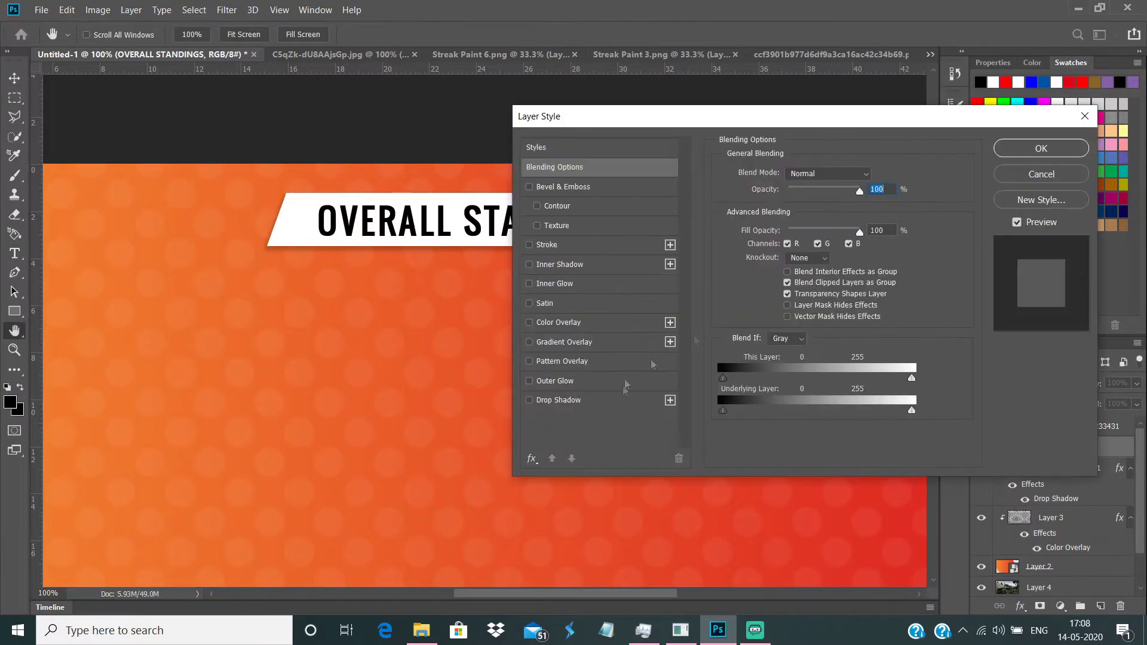
left_click(566, 343)
left_click(1007, 152)
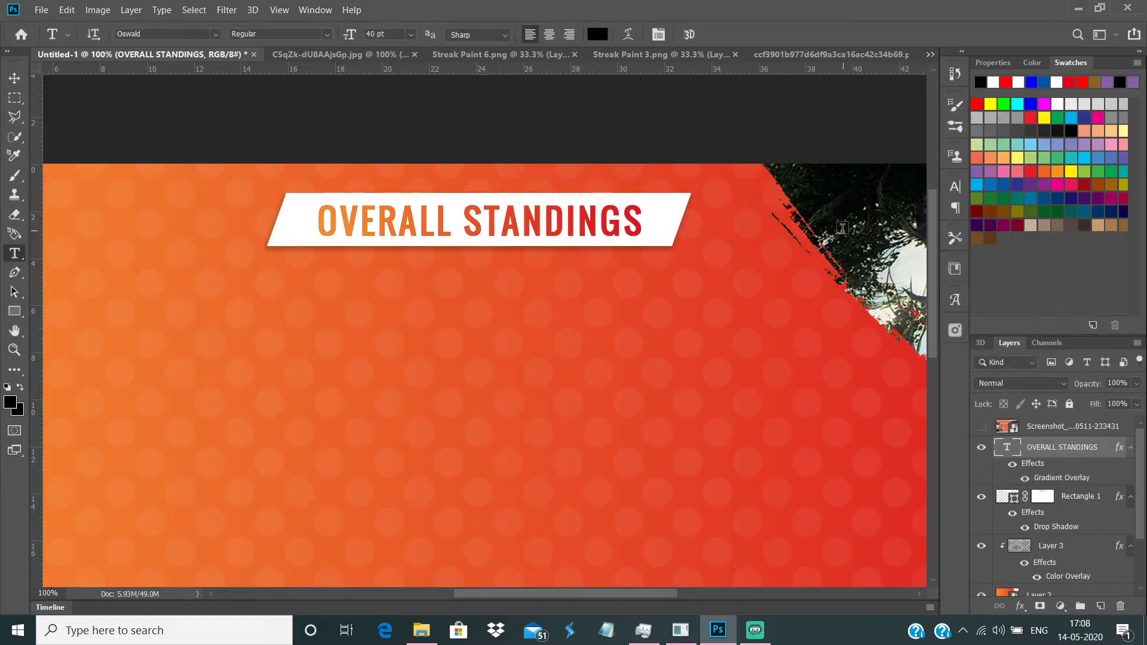
left_click(981, 427)
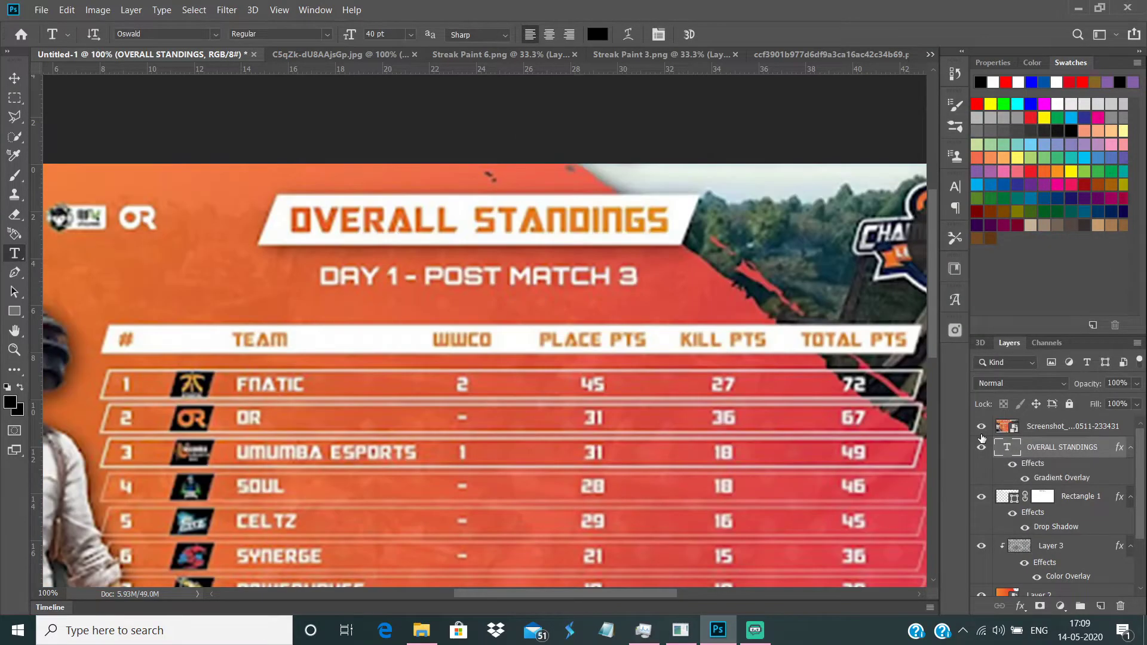
- Toggle the reference screenshot on and off to compare it with the design
left_click(981, 426)
left_click(981, 435)
left_click(981, 435)
left_click(982, 435)
left_click(981, 435)
left_click(981, 426)
left_click(981, 427)
left_click(326, 280)
- Type the subtitle 'DAY 1 - MATCH 1' in white at 24 pt
left_click(981, 426)
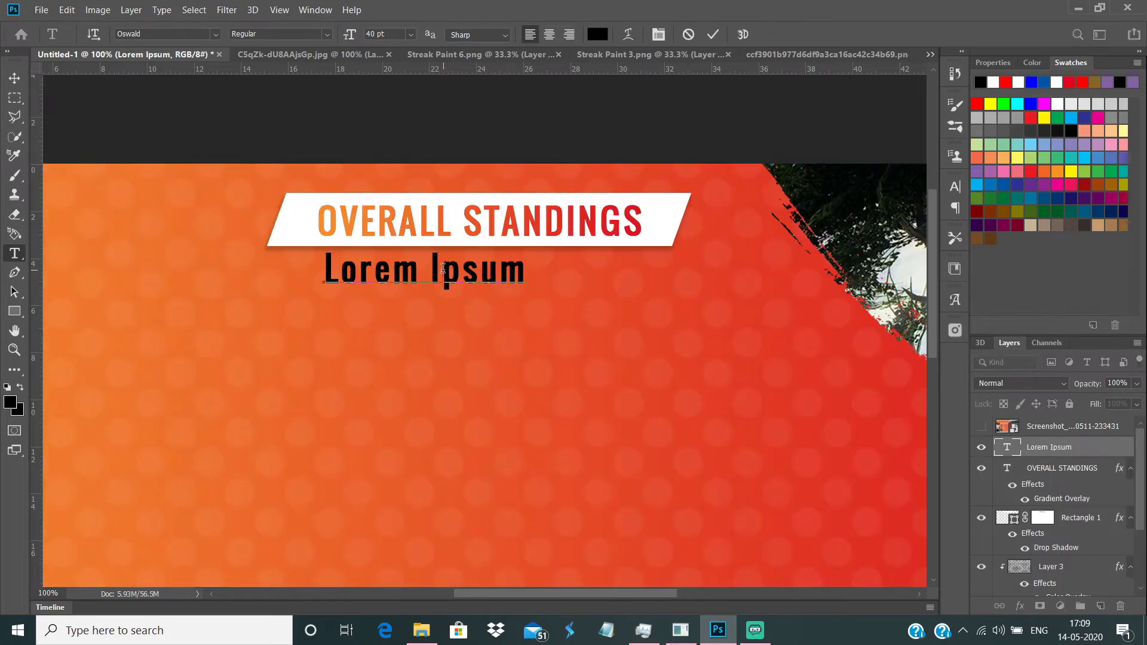
type("DAY 1 - MATCH 1")
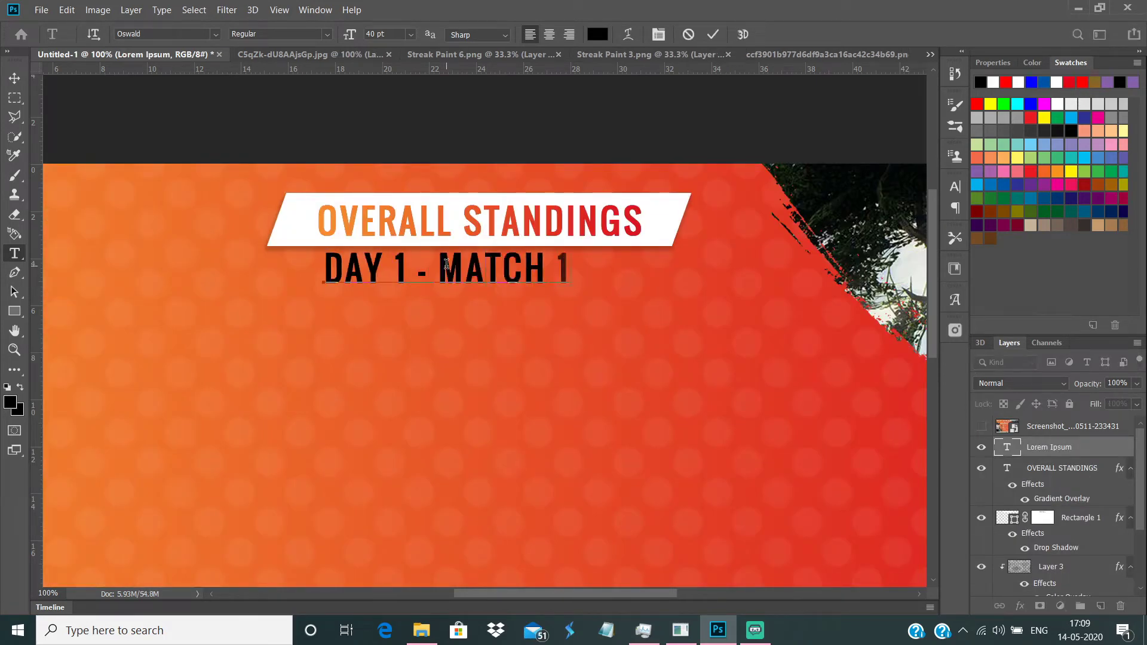
key("ctrl+a")
left_click(992, 82)
left_click(410, 34)
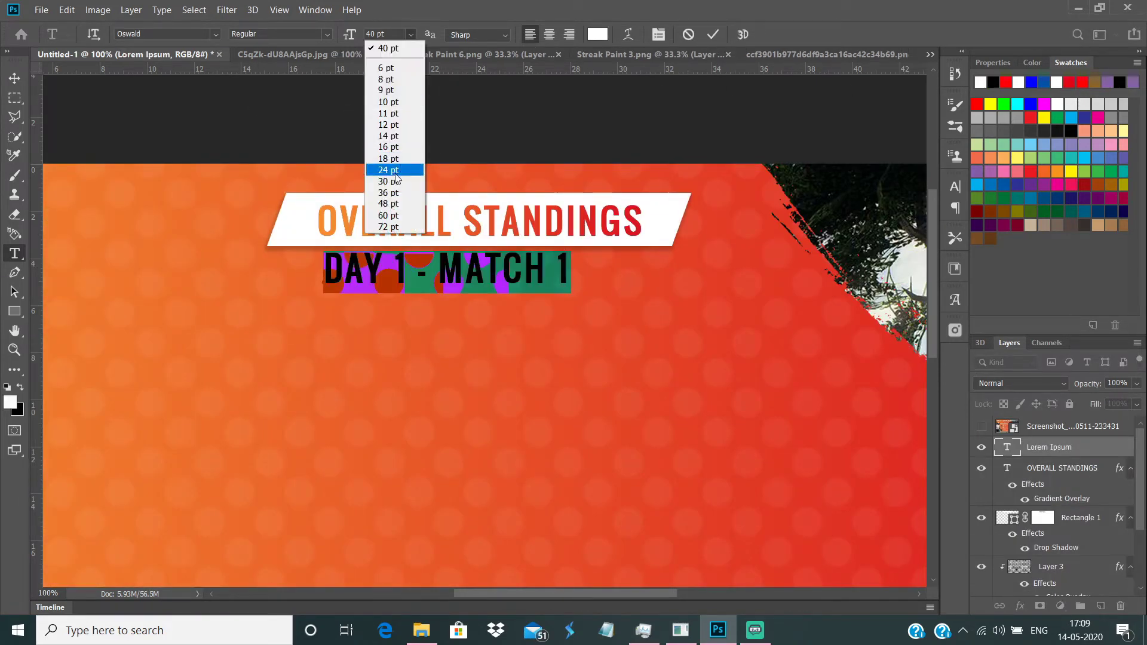
left_click(389, 188)
left_click(410, 34)
left_click(399, 179)
- Fine-tune the subtitle's font size and place it under the banner
left_click(410, 34)
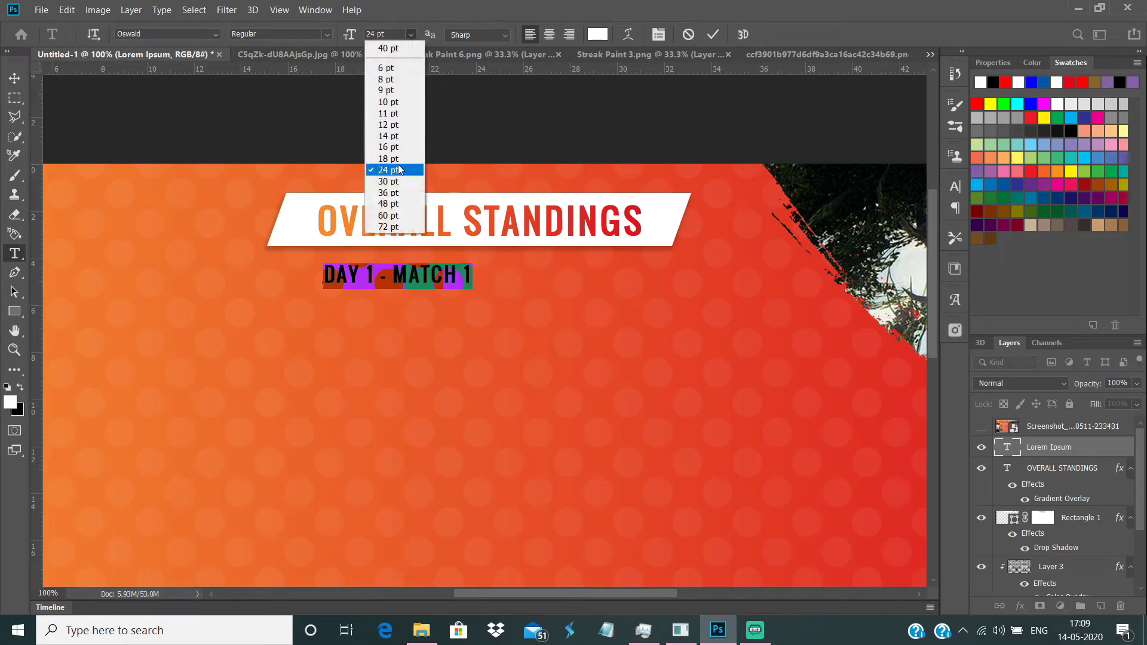
left_click(394, 175)
left_click(409, 34)
left_click(386, 167)
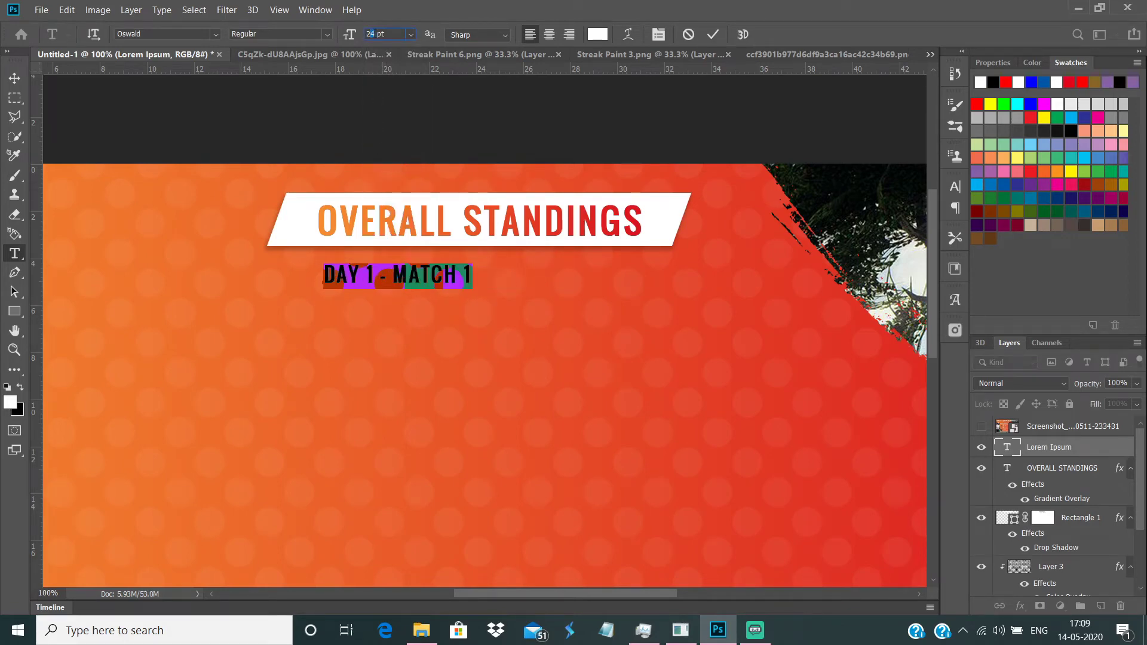
scroll(373, 34, "up", 4)
left_click(378, 34)
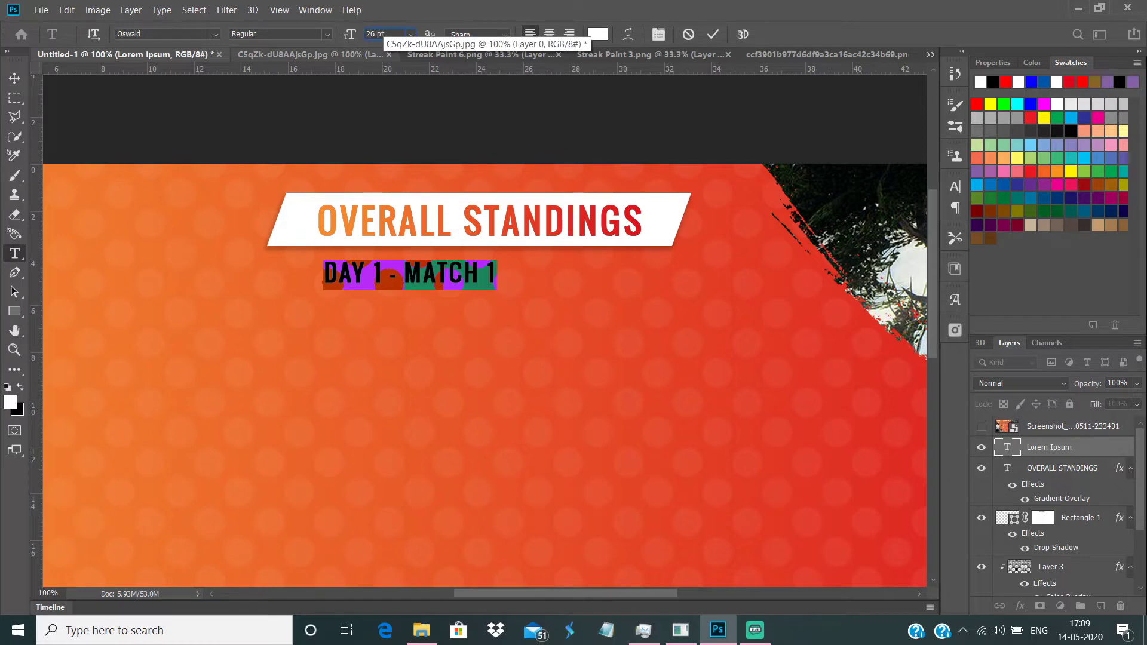
left_click_drag(508, 287, 422, 286)
key("ctrl+Return")
- Reposition the subtitle centrally beneath the banner and recommit the text
key("v")
left_click_drag(305, 282, 452, 282)
double_click(466, 274)
left_click(411, 34)
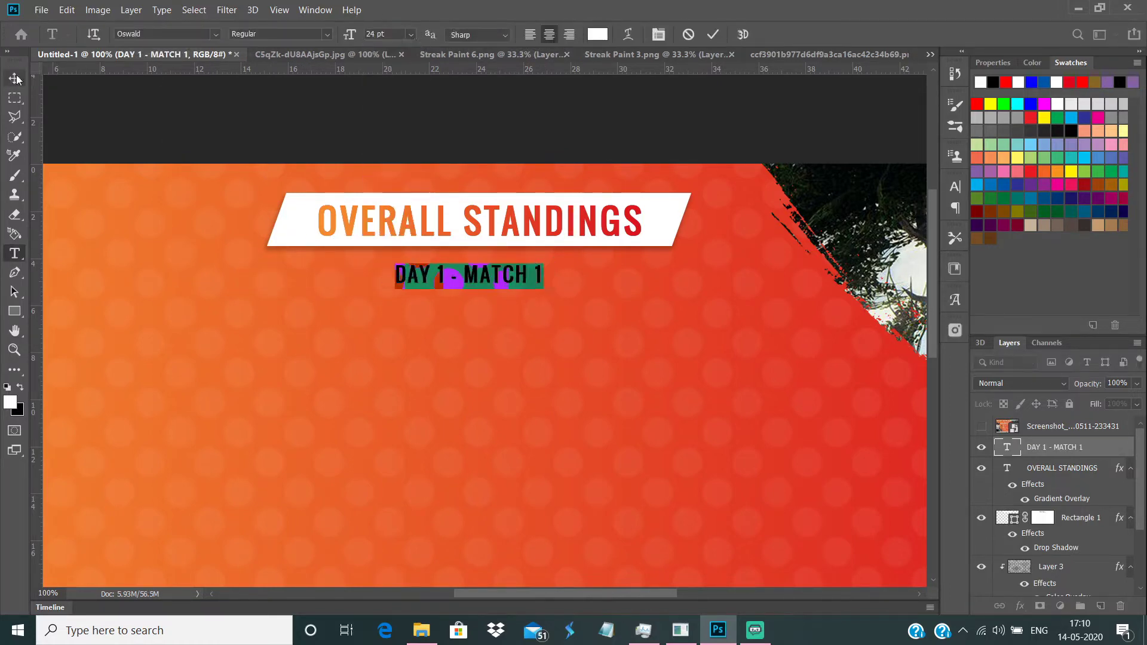
key("ctrl+Return")
key("v")
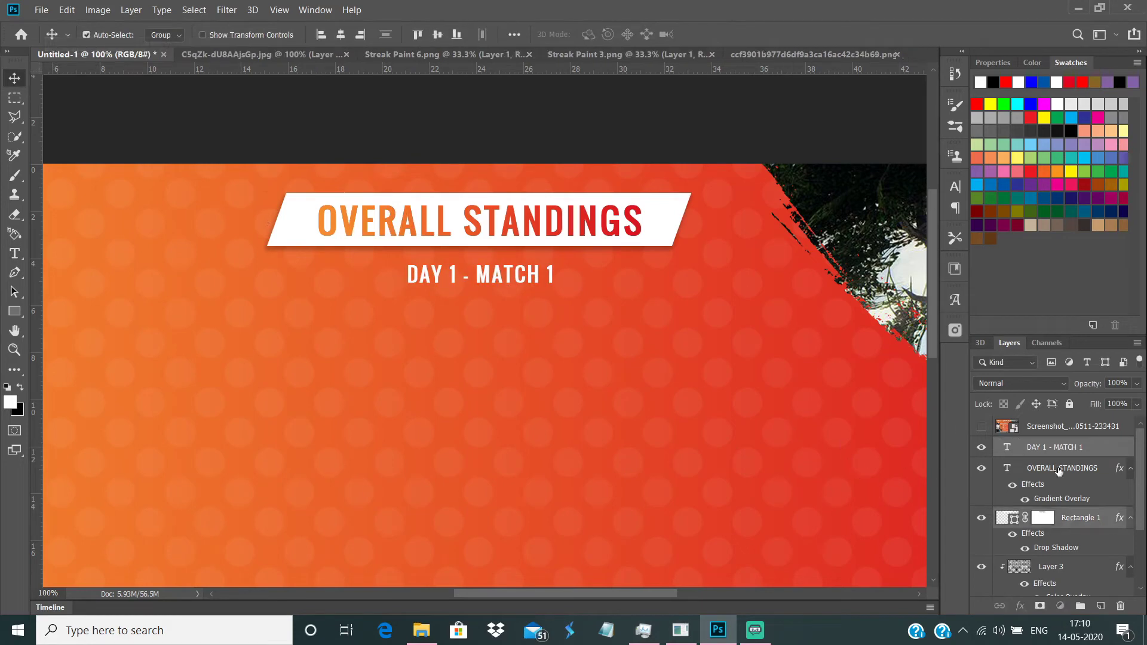
- Centre-align the DAY 1 - MATCH 1 and OVERALL STANDINGS layers
left_click(1059, 471, "shift")
left_click(341, 34)
left_click(87, 35)
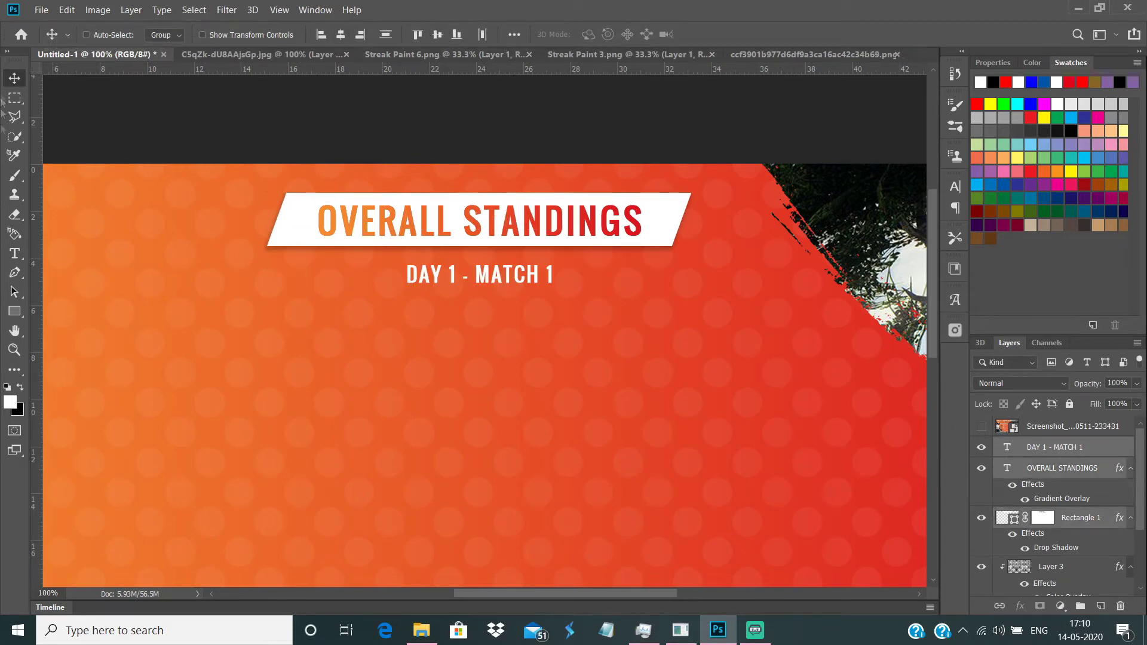
left_click(982, 426)
left_click(981, 426)
- Bring the soldier figure into the standings graphic and flip it horizontally
key("ctrl+minus")
left_click(981, 426)
key("ctrl+Tab")
key("ctrl+Tab")
key("ctrl+Tab")
key("ctrl+Tab")
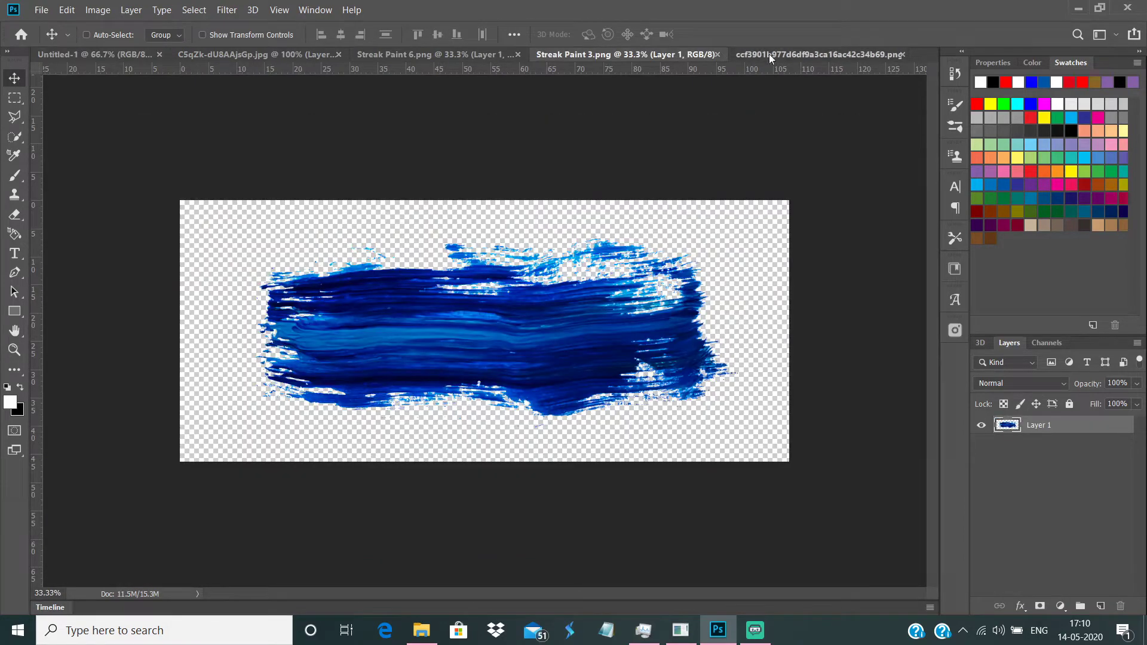
left_click_drag(1012, 422, 572, 296)
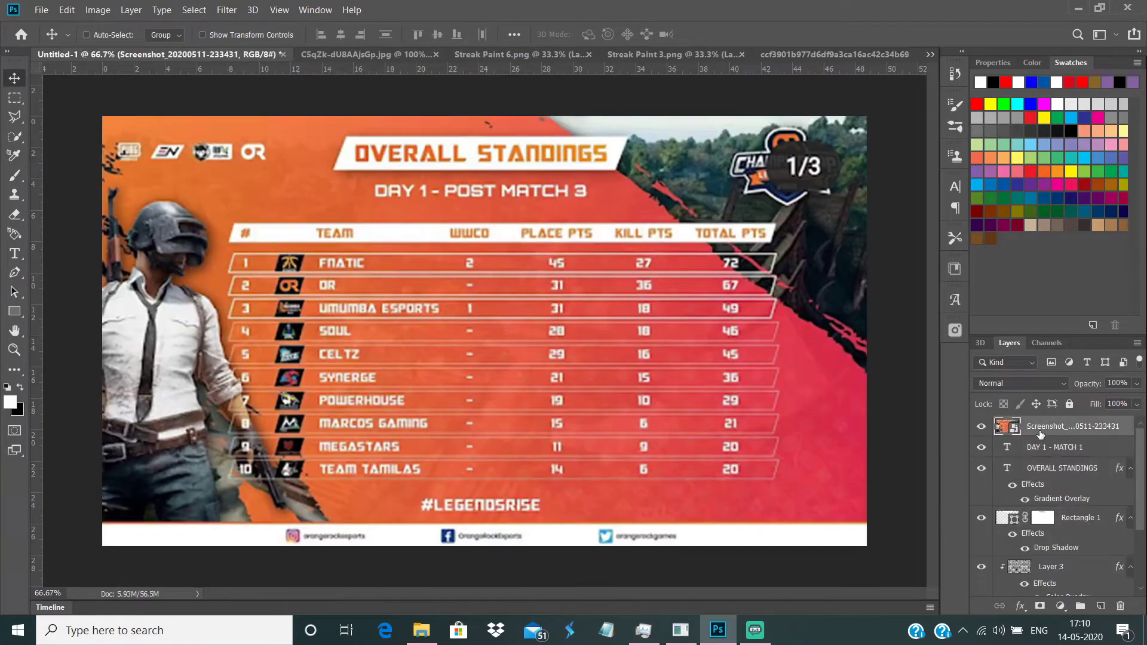
key("ctrl+t")
right_click(557, 312)
left_click(597, 484)
- Scale the soldier to about 67% and position it on the left edge
mouse_move(519, 371)
left_mouse_down()
mouse_move(305, 305)
mouse_move(508, 310)
left_mouse_up()
mouse_move(229, 74)
left_mouse_down()
mouse_move(287, 291)
mouse_move(161, 169)
left_mouse_up()
left_click_drag(433, 156, 394, 182)
left_click_drag(348, 286, 226, 288)
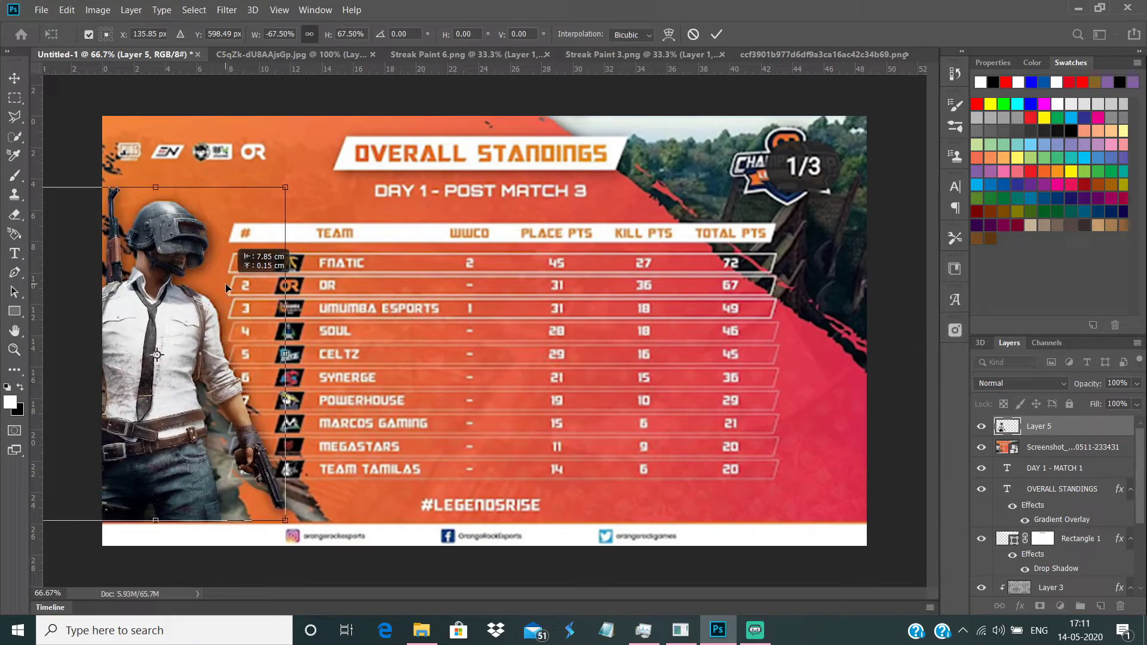
key("Return")
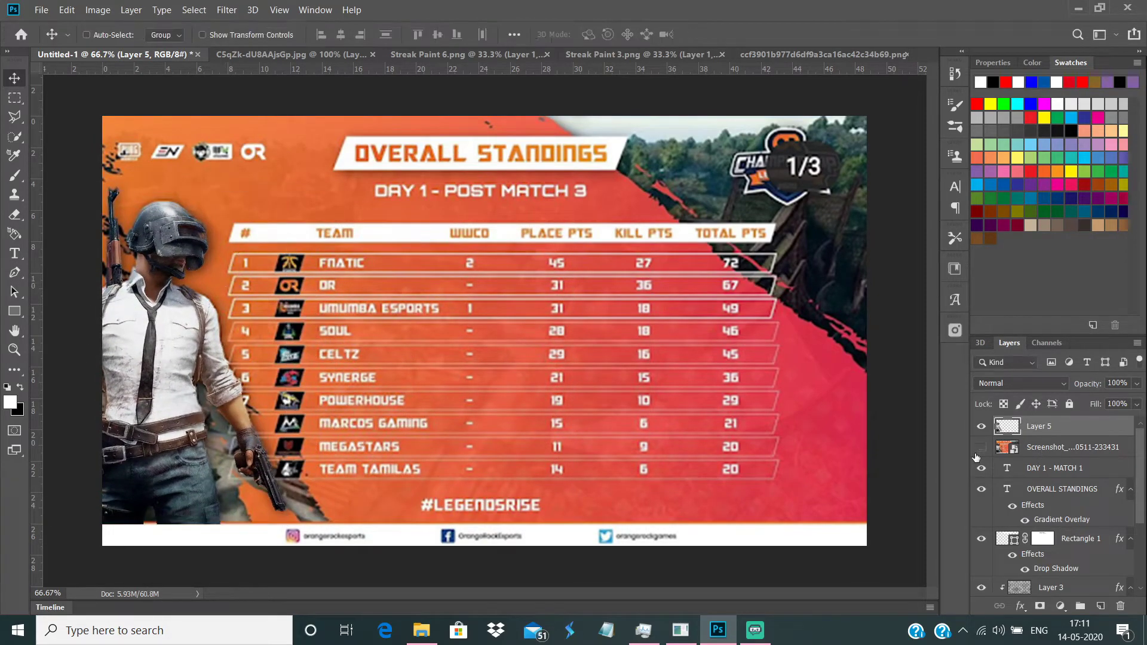
left_click(981, 447)
left_click(1063, 446)
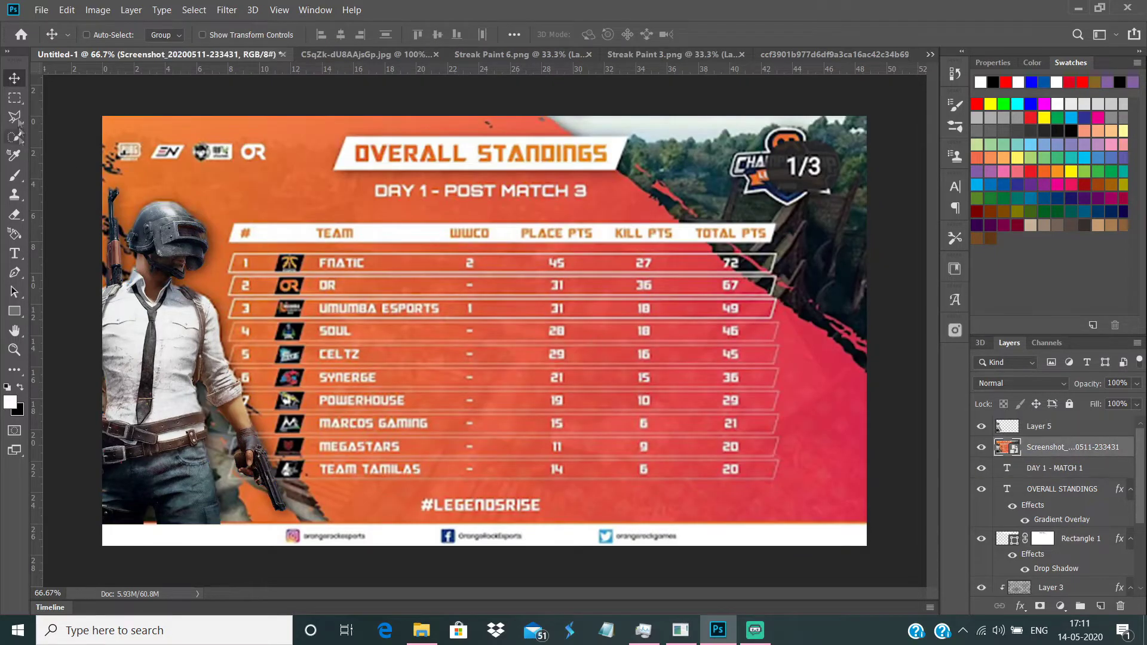
- Fill a selected strip along the bottom edge with a white Solid Color layer
key("m")
left_click_drag(99, 524, 867, 546)
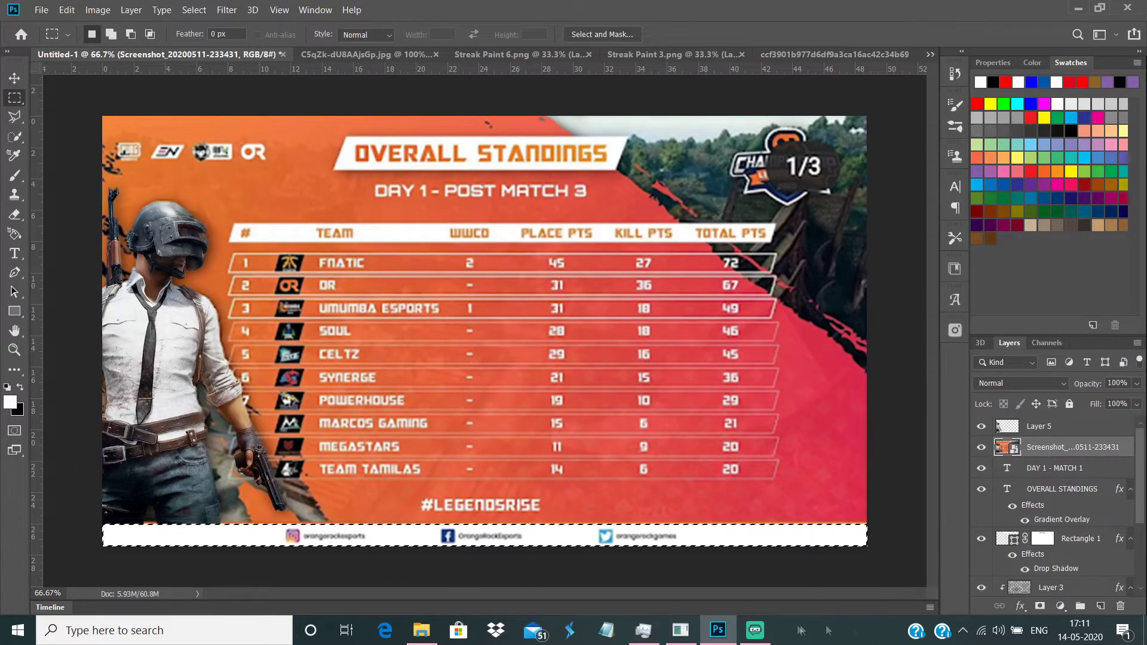
left_click(1060, 606)
left_click(1046, 351)
left_click(1037, 179)
- Give the footer bar an orange 8 px stroke
right_click(1069, 447)
left_click(791, 142)
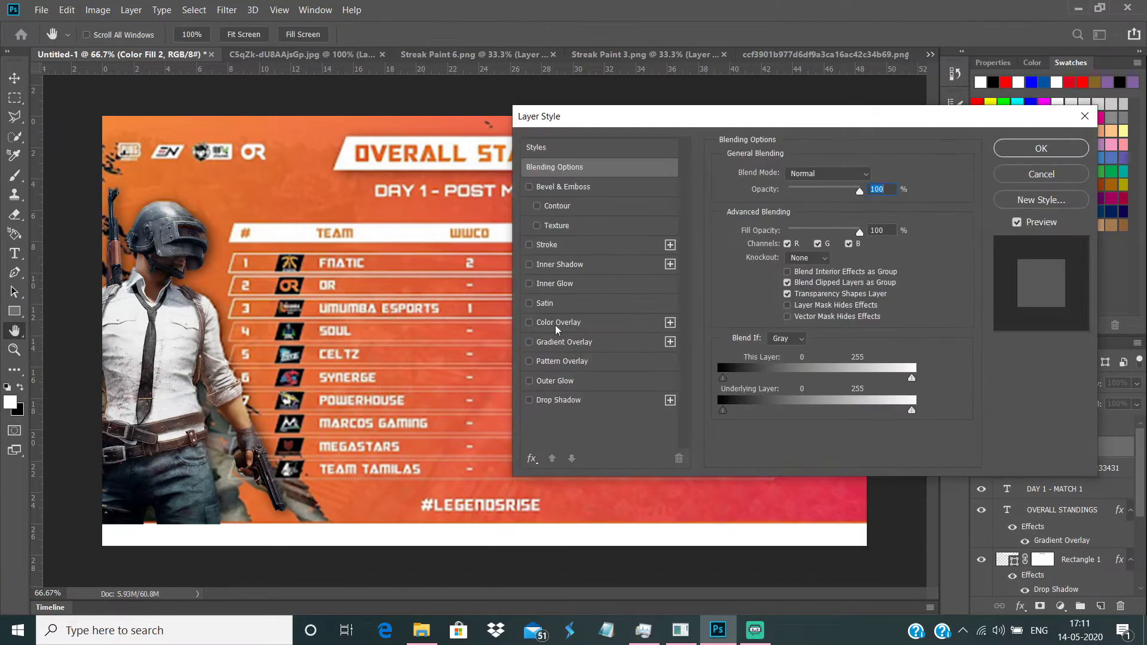
left_click(546, 245)
left_click(763, 275)
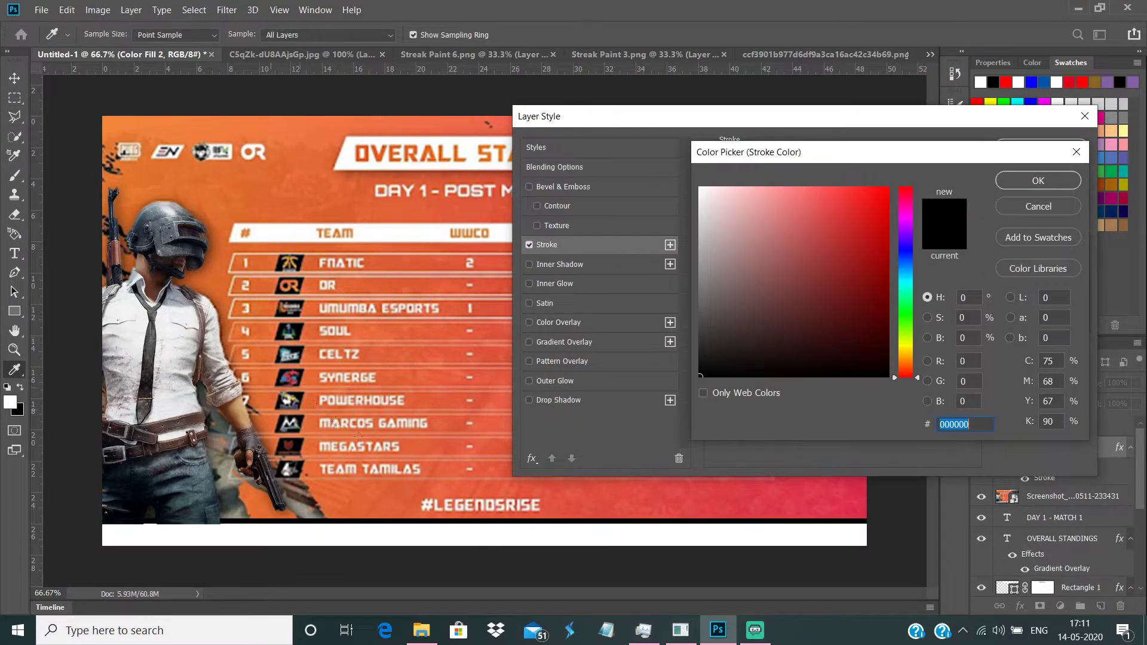
left_click(105, 126)
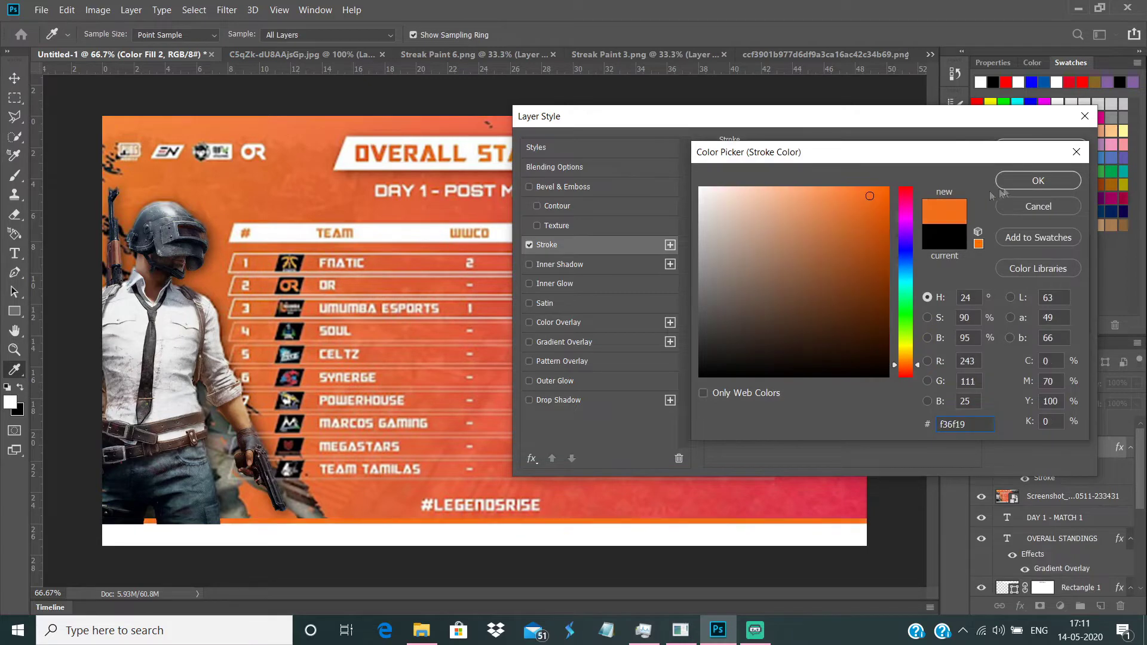
left_click(1018, 181)
type("8")
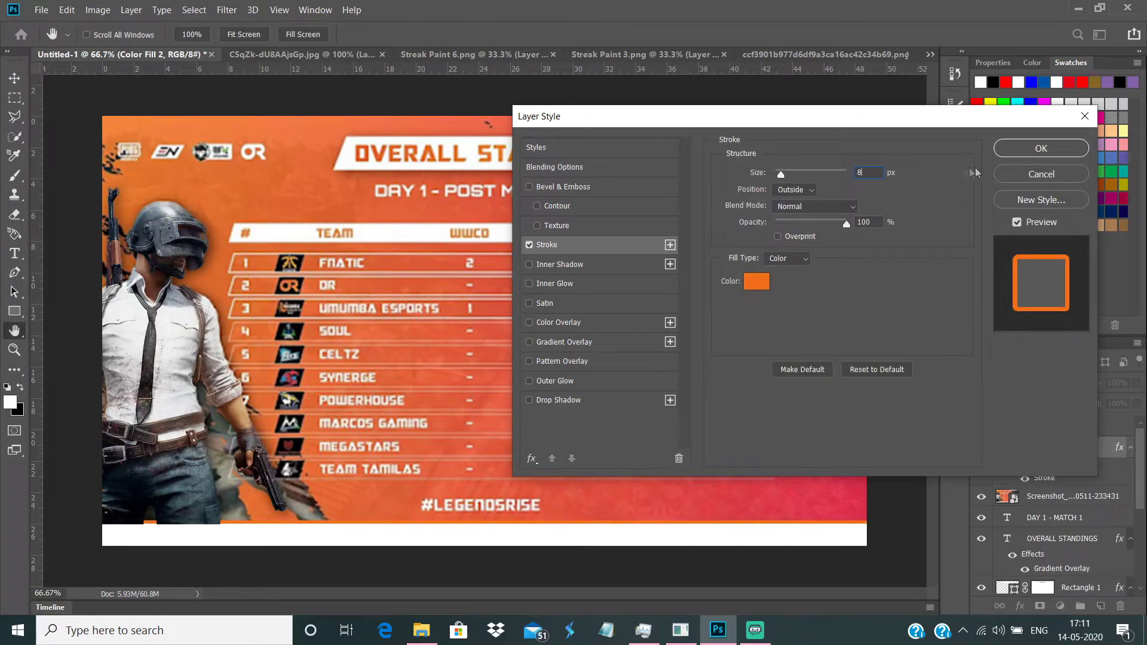
left_click(1040, 148)
- Move the reference screenshot layer to the top of the stack and hide it
key("m")
left_click_drag(1063, 496, 1063, 426)
left_click(981, 426)
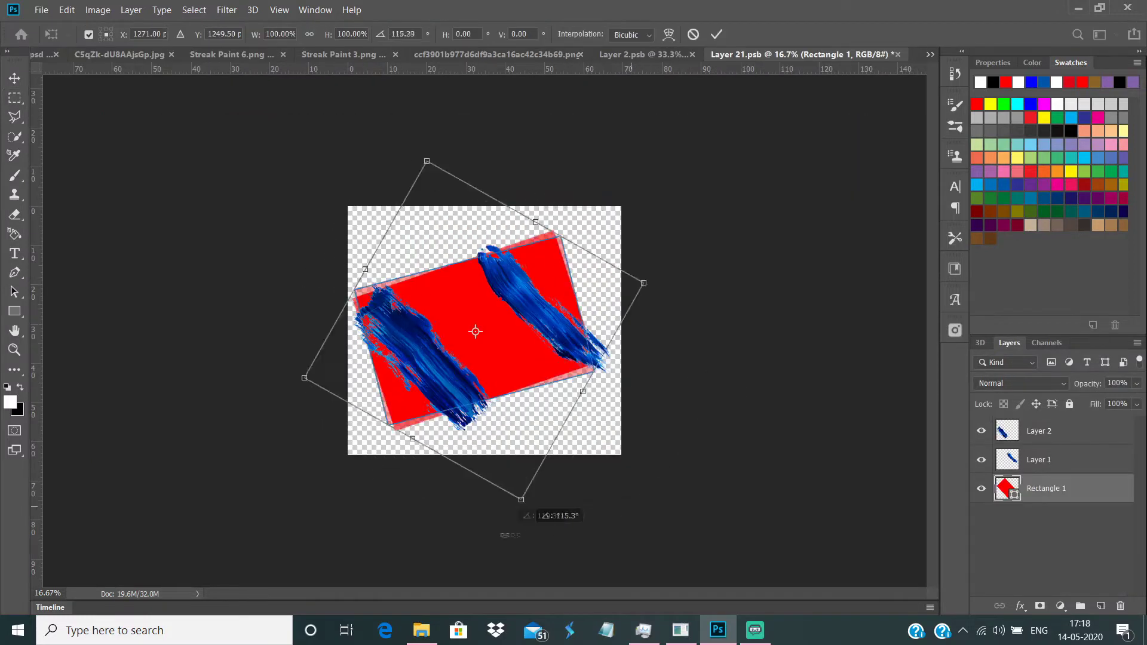
- Level the red rectangle against a horizontal guide placed along its top edge
left_click_drag(524, 506, 476, 528)
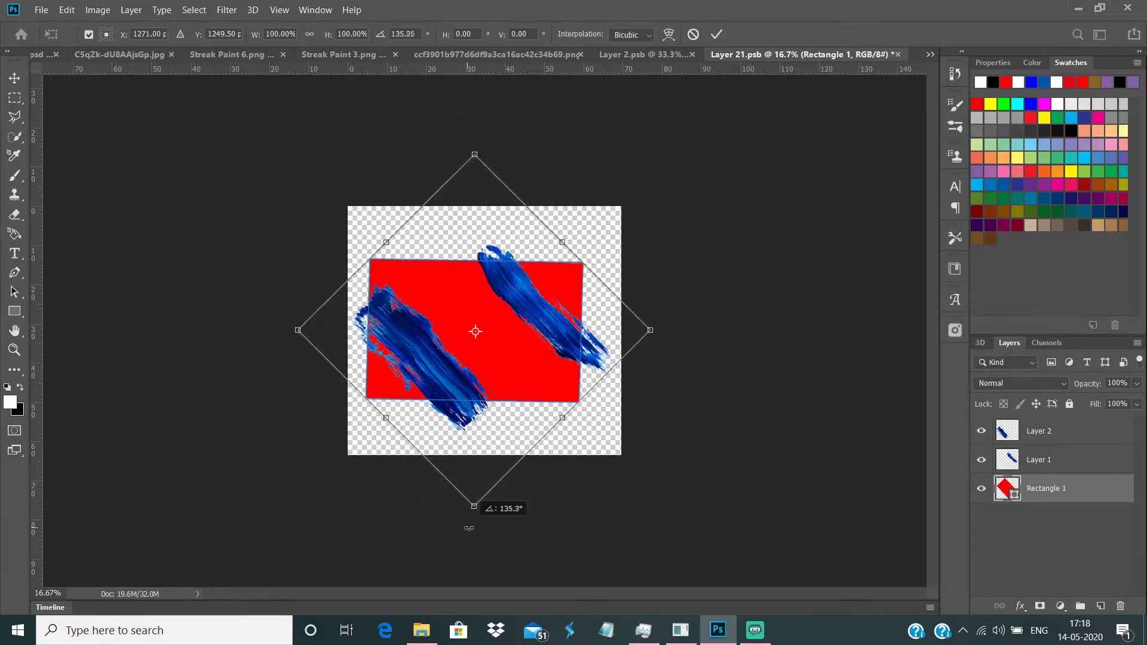
key("Escape")
key("ctrl+plus")
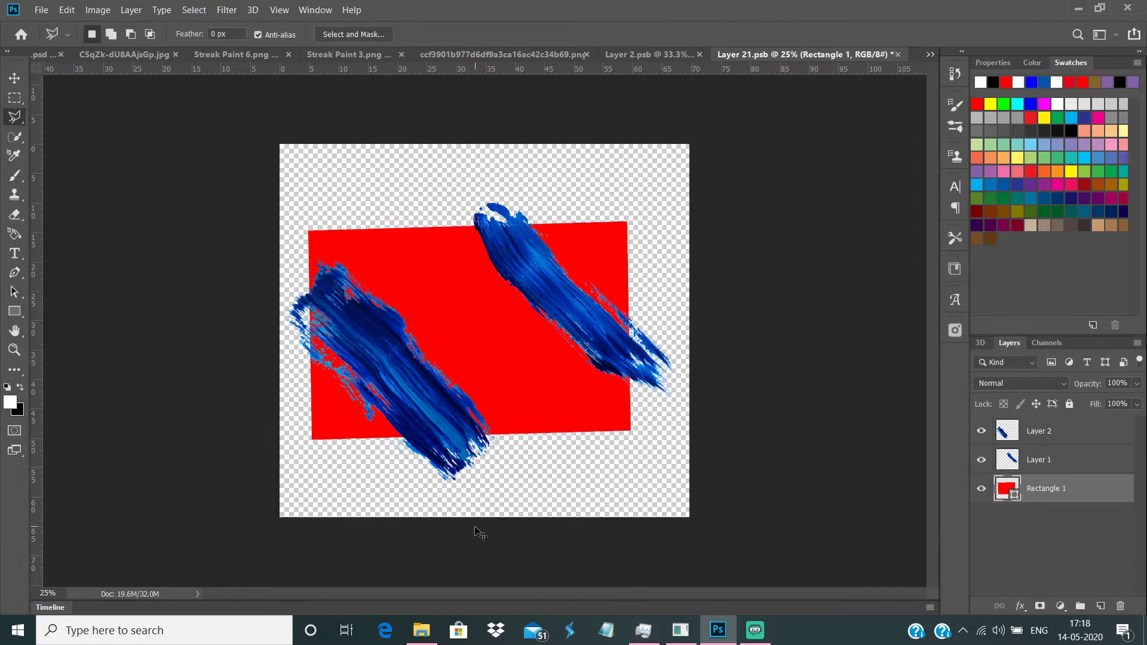
key("ctrl+t")
left_click_drag(655, 445, 653, 441)
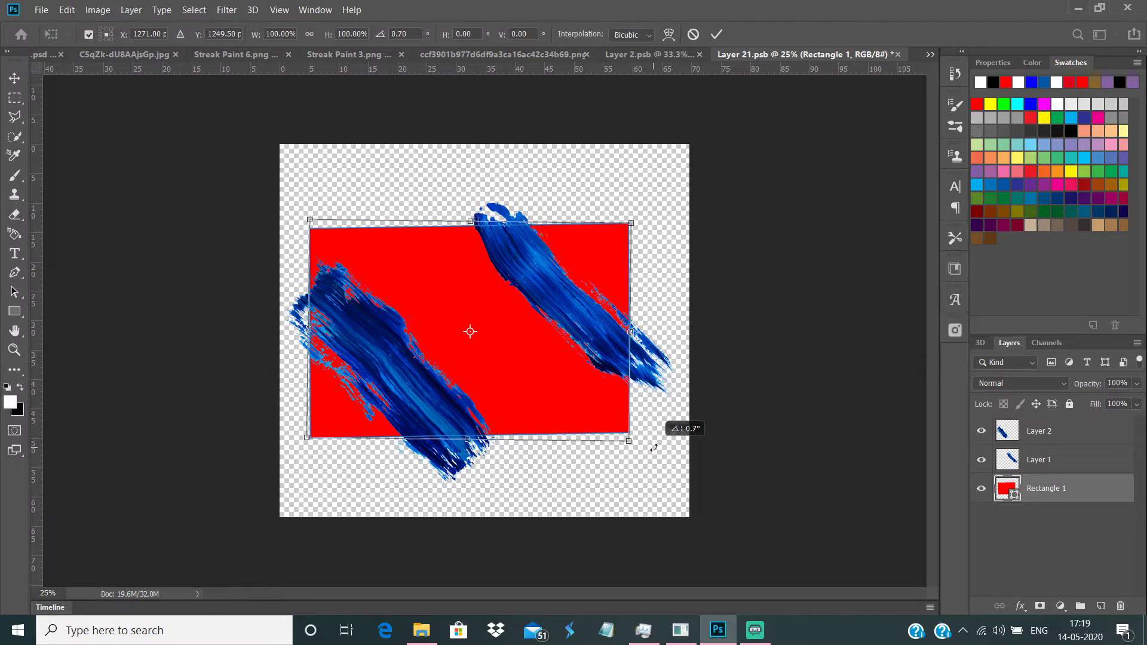
left_click_drag(387, 74, 384, 222)
left_click_drag(653, 456, 657, 442)
key("Return")
key("l")
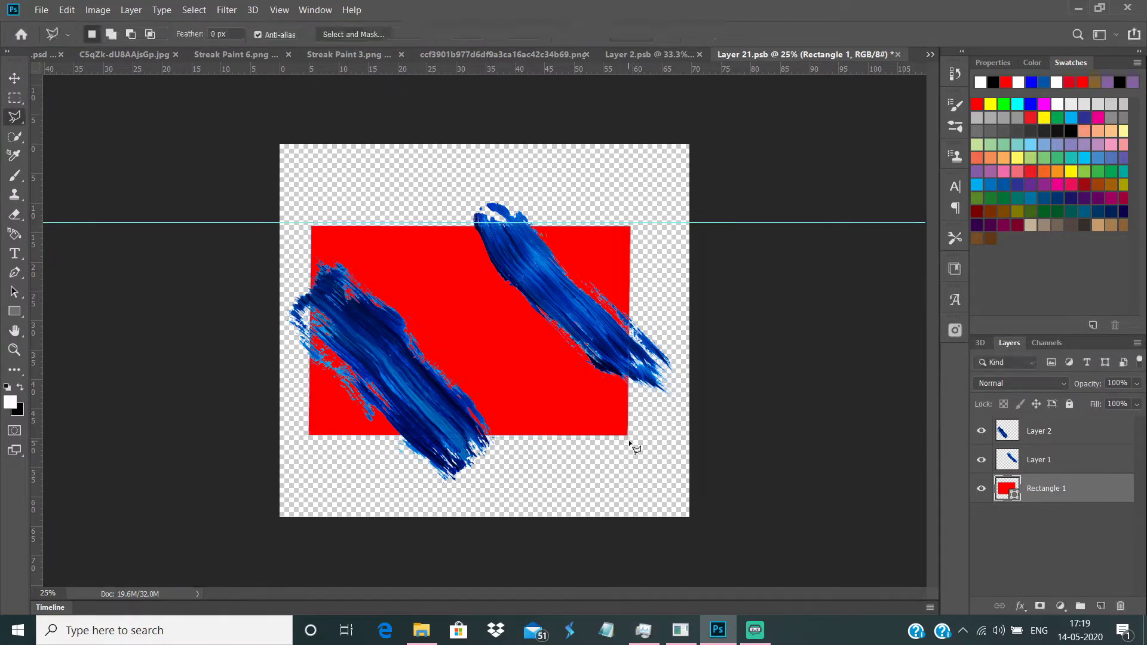
- Stretch the red rectangle wider on both sides and adjust its height
key("ctrl+t")
left_click_drag(632, 328, 742, 328)
left_click_drag(308, 330, 190, 330)
left_click_drag(470, 225, 467, 245)
key("Return")
- Rotate the red rectangle about 47° into a diagonal band and nudge it into place
key("ctrl+t")
mouse_move(754, 335)
left_mouse_down()
mouse_move(743, 532)
mouse_move(715, 588)
left_mouse_up()
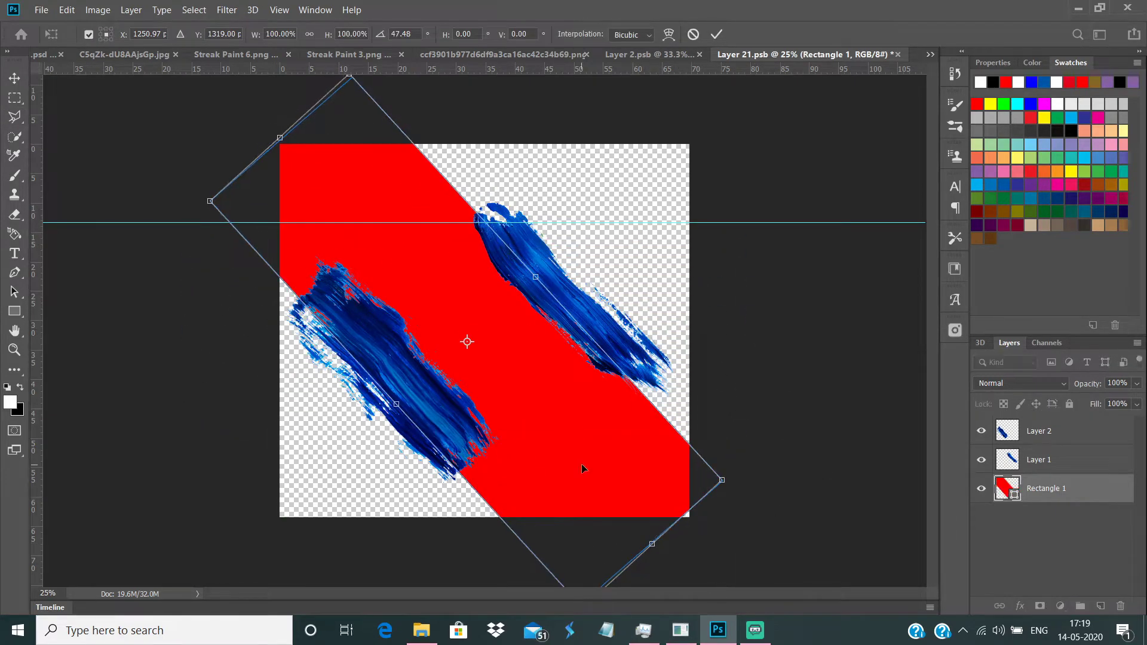
left_click_drag(567, 451, 579, 450)
key("Return")
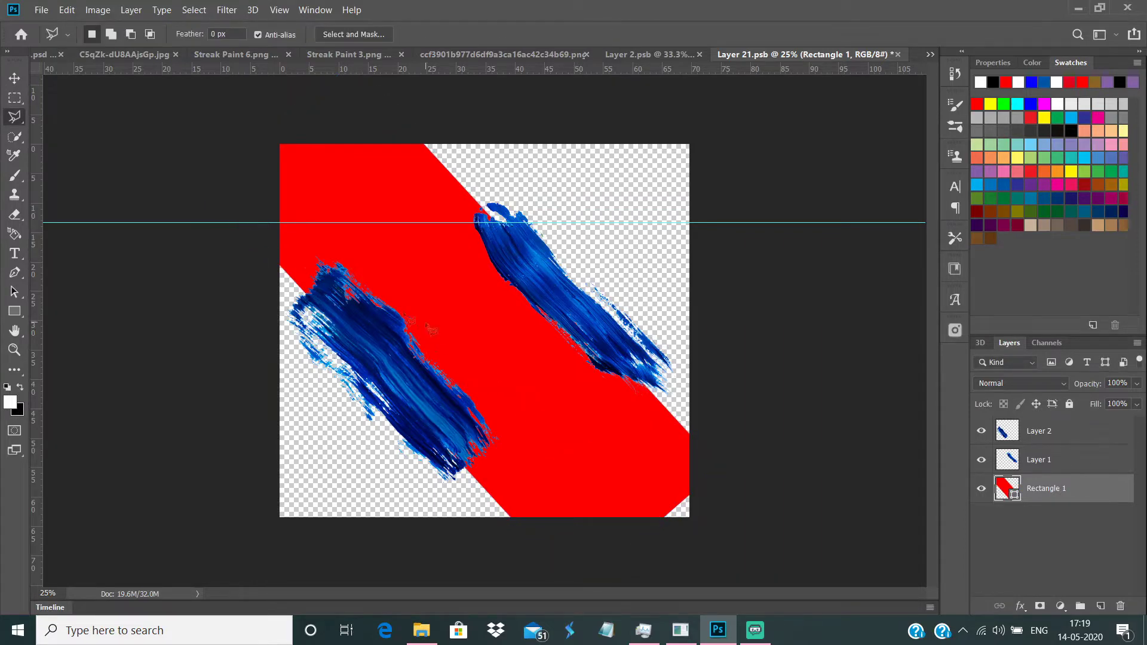
key("v")
left_click_drag(497, 407, 494, 406)
- Close both smart object documents, saving the .psb files, to return to the points table
key("ctrl+w")
left_click(532, 246)
key("ctrl+w")
left_click(526, 246)
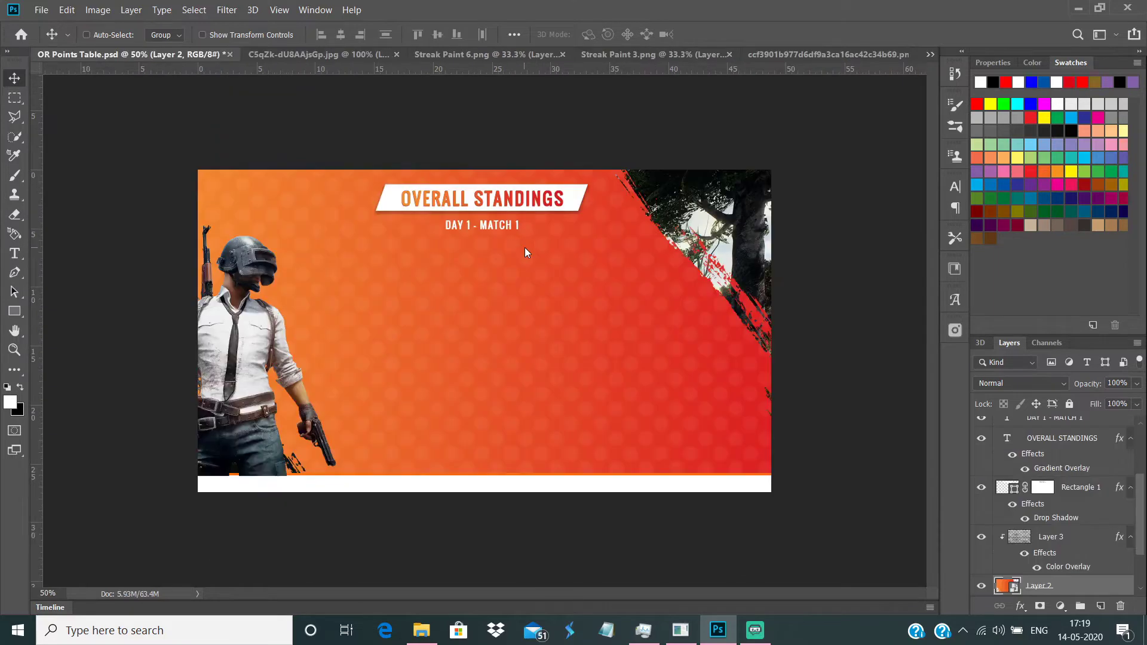
- Shrink Layer 2's orange background, rotate it about -6.6°, and shift it down-right
key("ctrl+t")
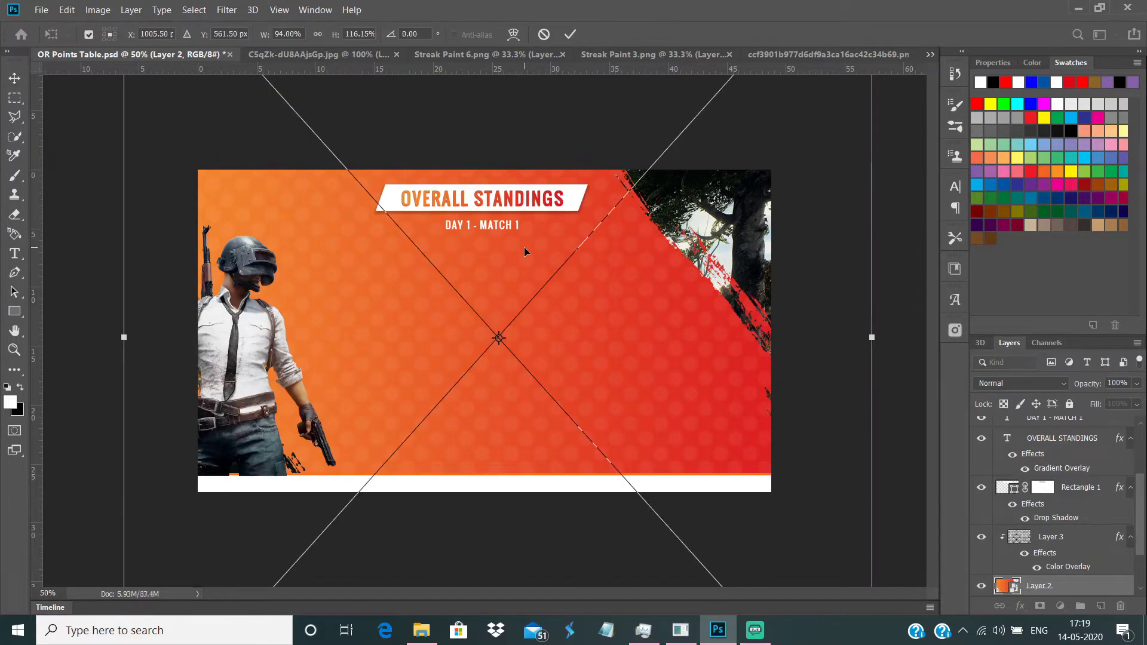
key("ctrl+minus")
key("ctrl+minus")
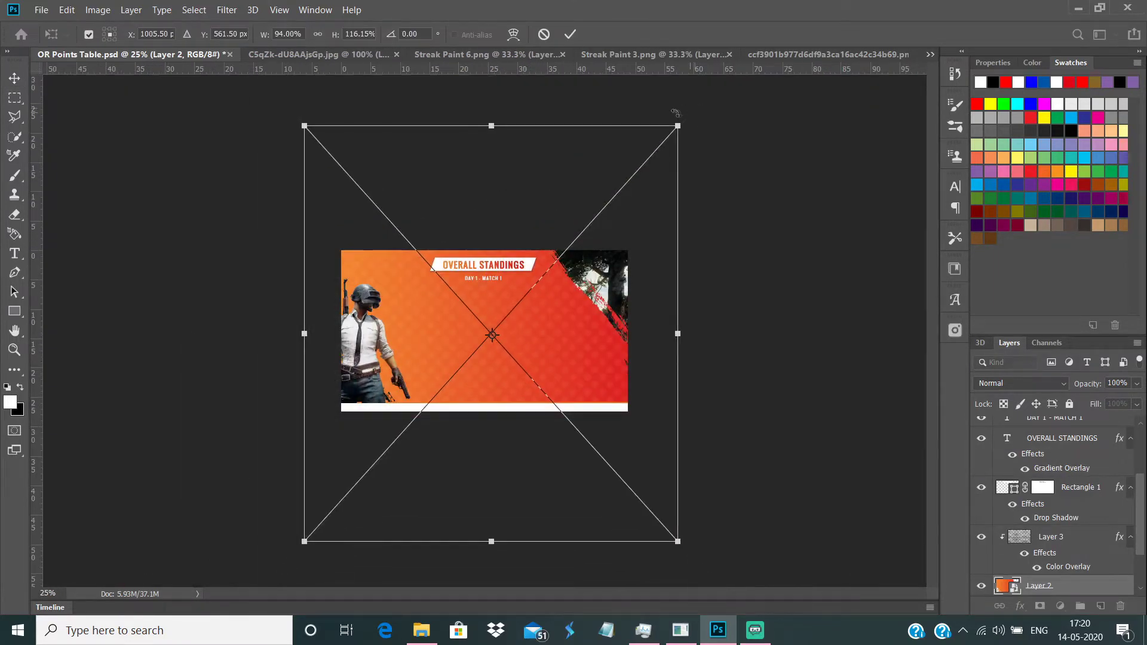
left_click_drag(681, 123, 645, 154)
left_click_drag(660, 543, 686, 526)
left_click_drag(328, 557, 368, 541)
left_click_drag(629, 138, 631, 147)
mouse_move(590, 358)
left_mouse_down()
mouse_move(613, 377)
mouse_move(615, 368)
left_mouse_up()
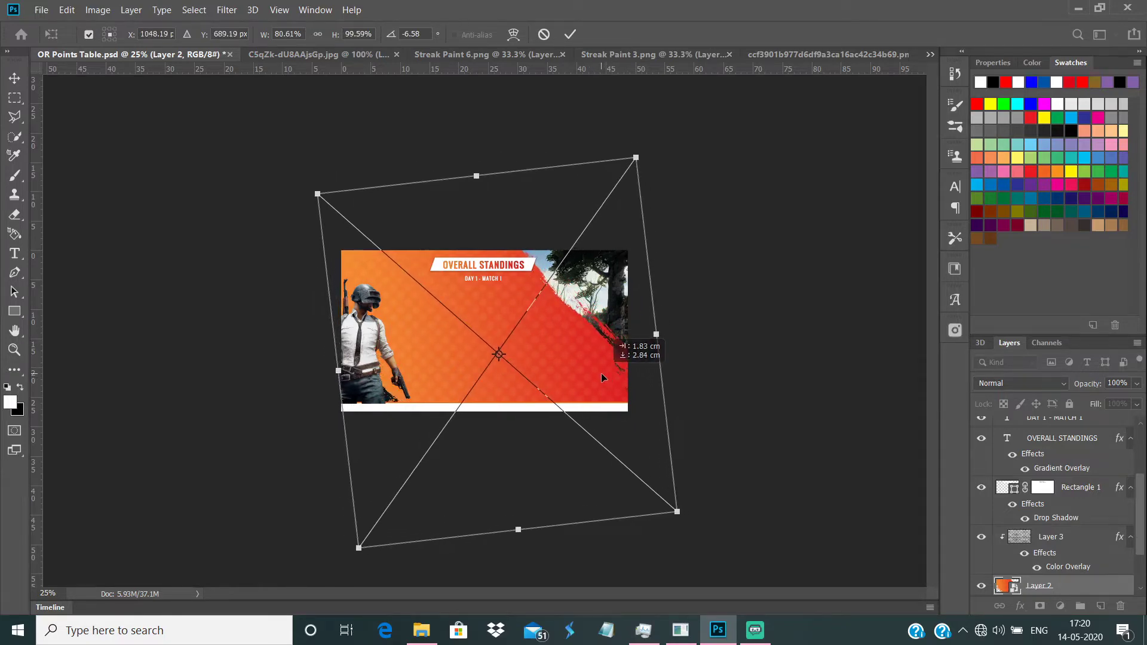
key("Return")
key("ctrl+plus")
key("ctrl+plus")
scroll(1051, 490, "up", 5)
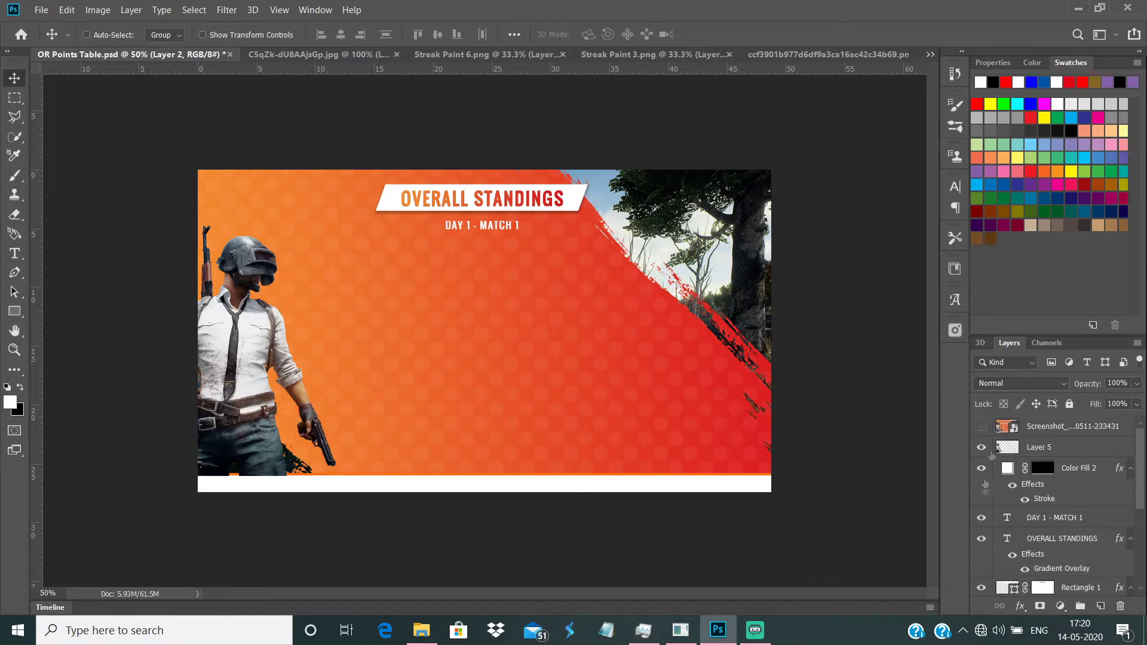
- Select the background artwork layers in the Layers panel
left_click(982, 426)
left_click(981, 426)
scroll(1046, 495, "down", 3)
scroll(1045, 496, "up", 3)
left_click(1051, 447)
scroll(1041, 496, "down", 2)
scroll(1041, 495, "down", 1)
scroll(1063, 481, "up", 2)
scroll(1066, 479, "up", 1)
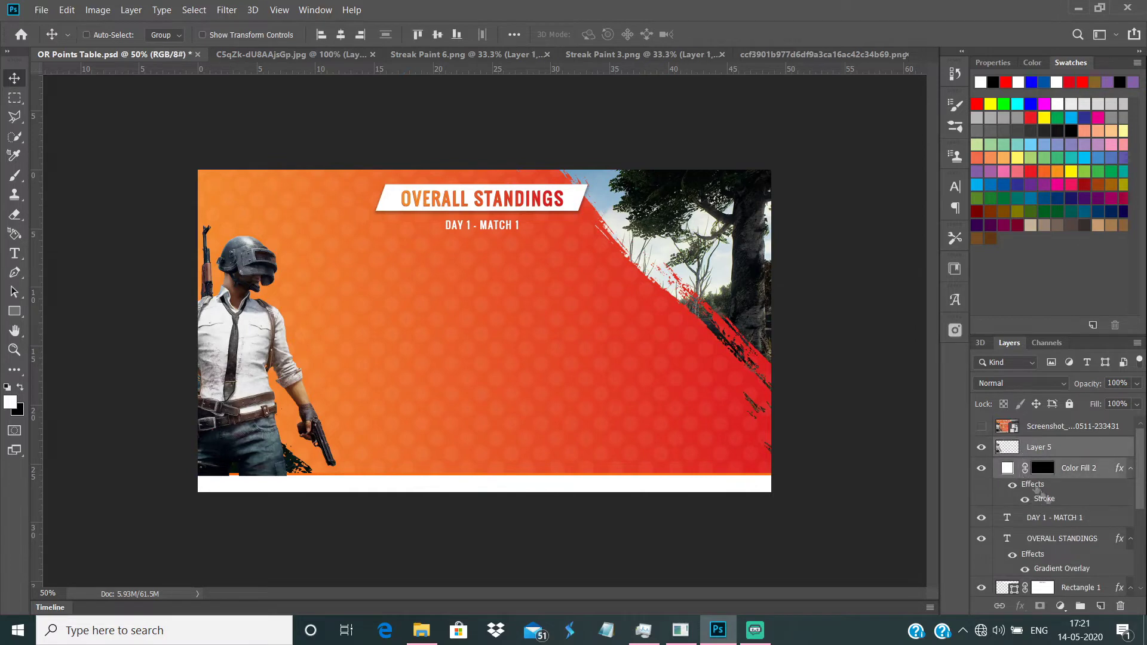
scroll(1041, 524, "down", 3)
- Group them as 'Layout', move the group below Rectangle 1, and show the Screenshot layer
key("ctrl+g")
type("Lay")
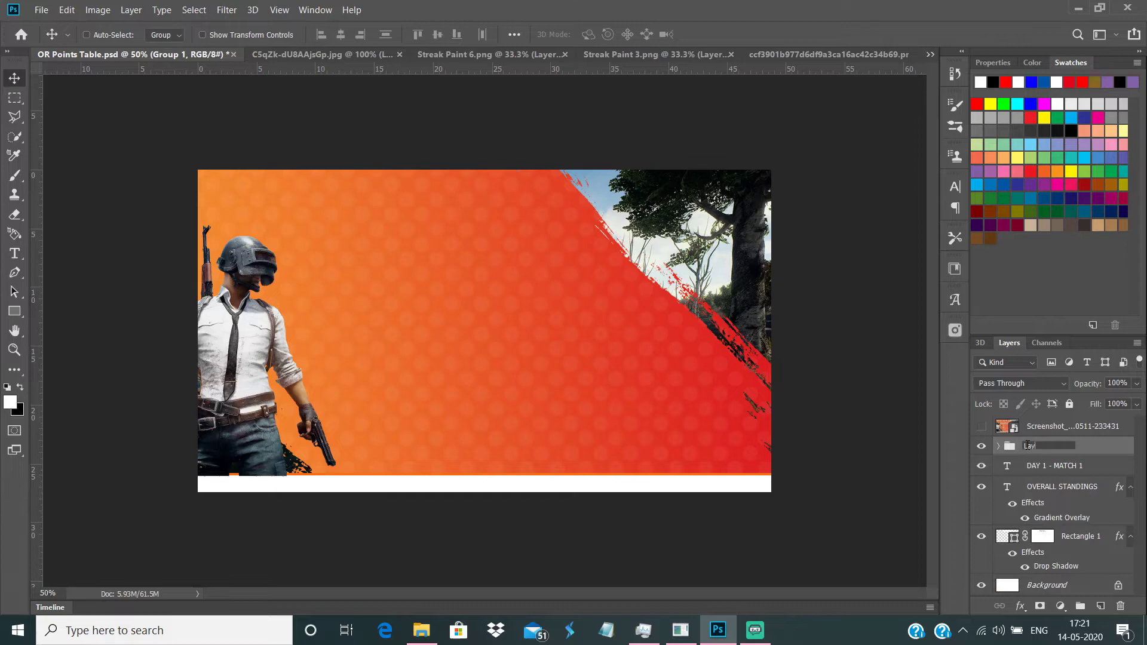
type("out")
key("Return")
left_click_drag(1033, 445, 1064, 567)
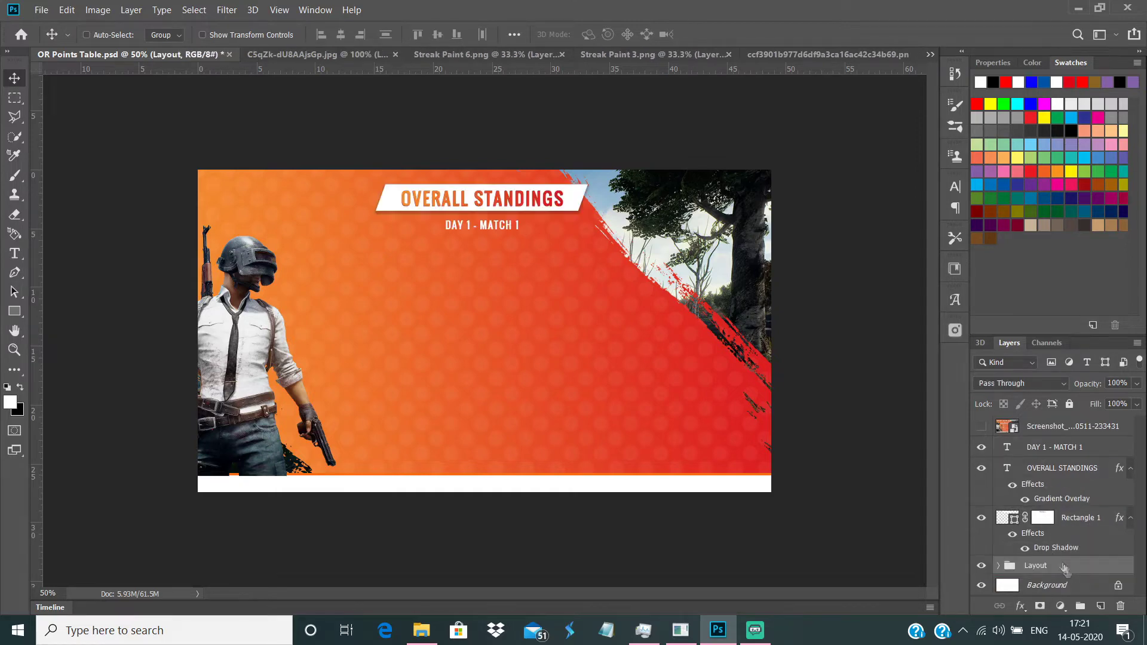
left_click(981, 425)
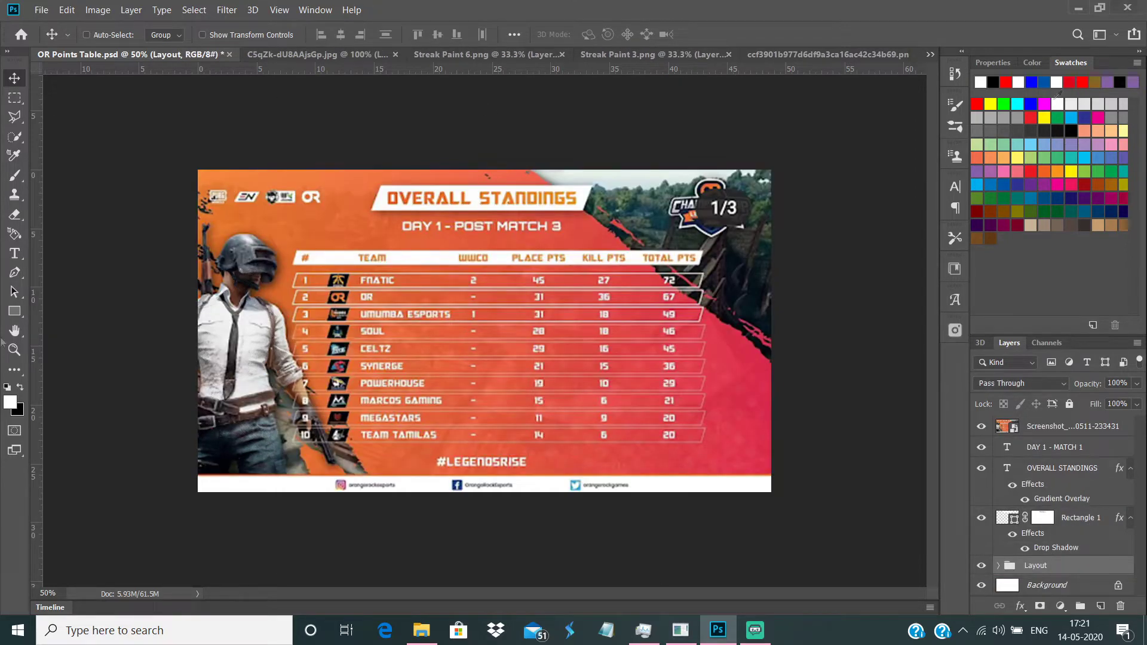
- Draw a 50 px white bar over the header row, stacked beneath the Screenshot layer
left_click(14, 311)
left_click(1008, 428)
left_click_drag(297, 252, 701, 264)
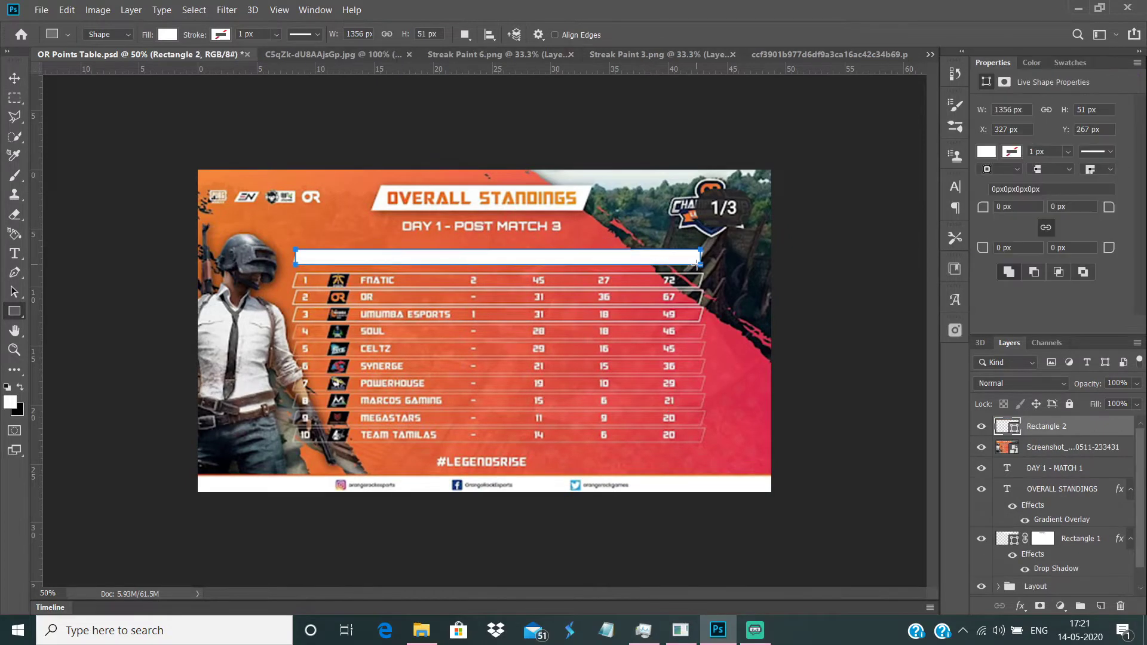
key("ctrl+plus")
key("ctrl+plus")
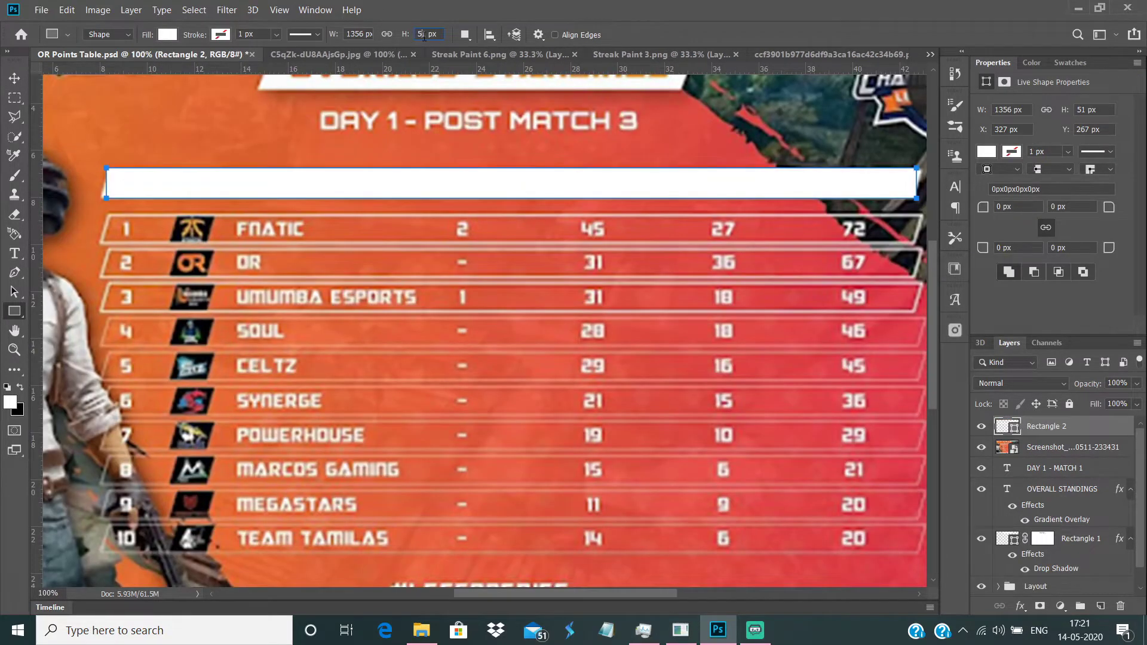
type("50")
key("Return")
left_click(15, 79)
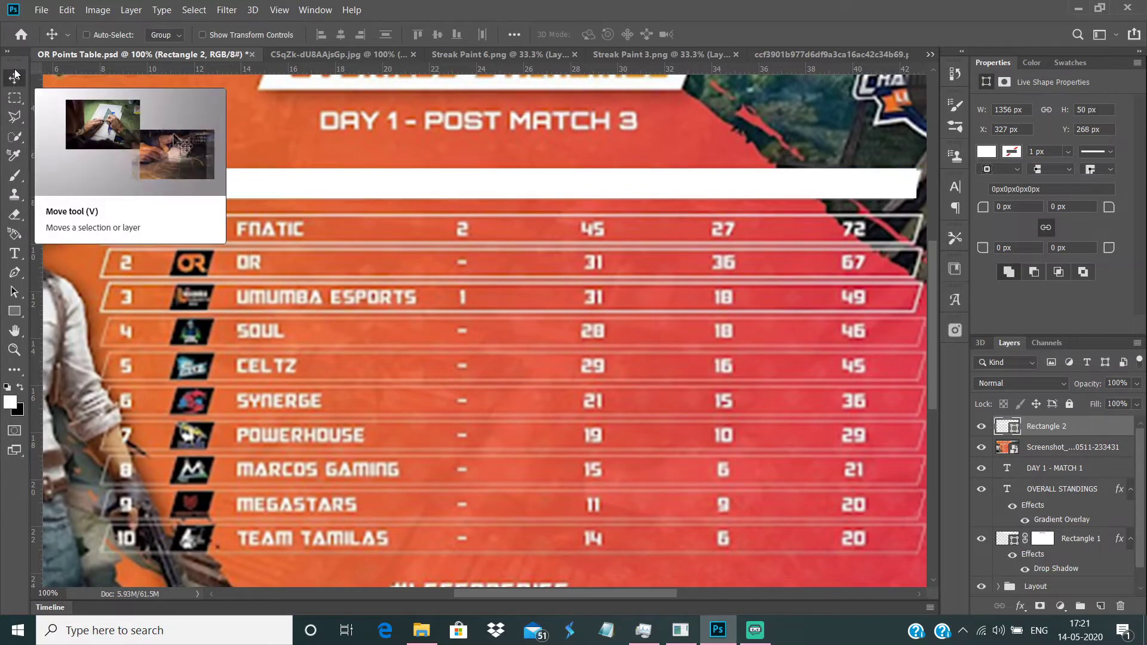
left_click(980, 447)
left_click_drag(1042, 448, 984, 435)
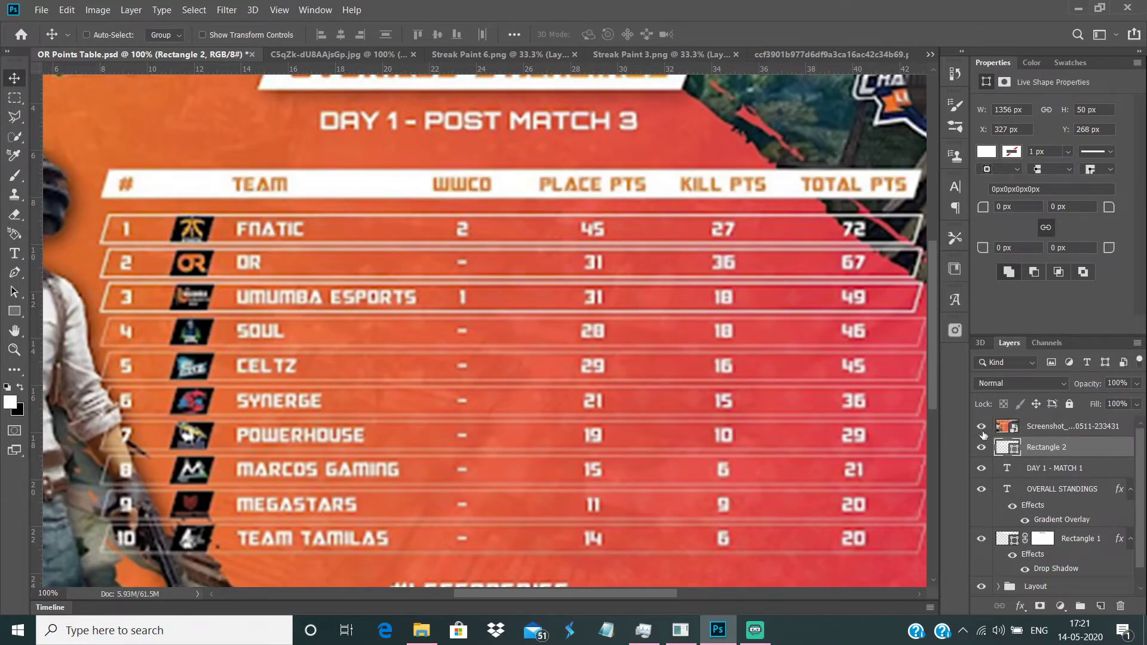
left_click(17, 253)
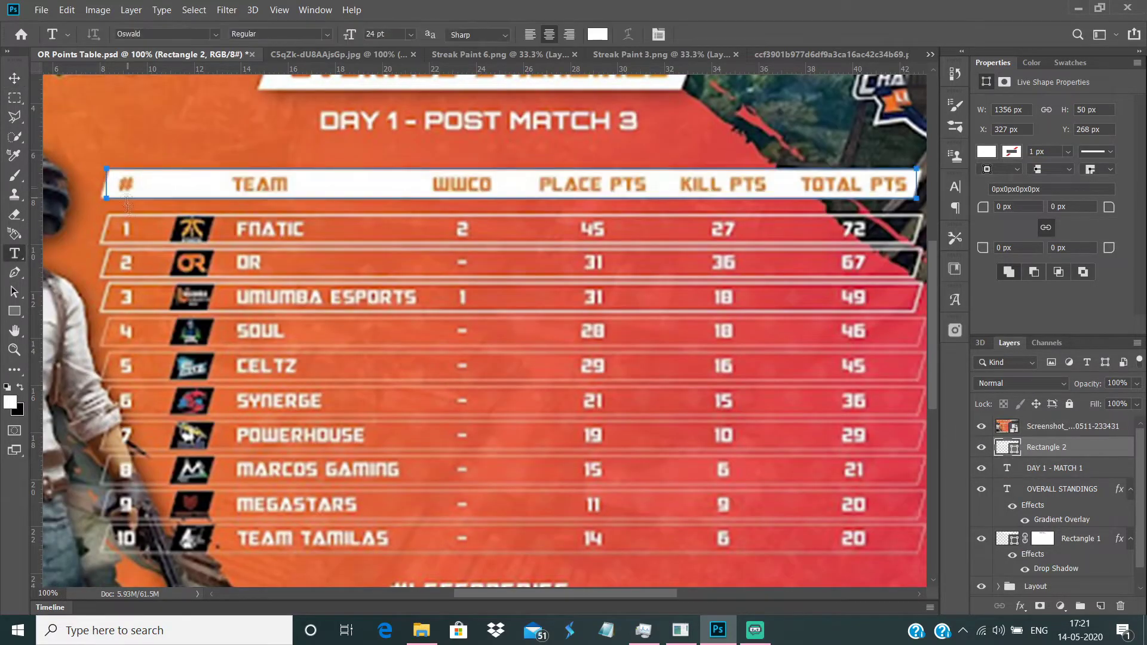
- Type the column headings # TEAM WWCD PLACE PTS KILL PTS TOTAL PTS at 18 pt
left_click(126, 153)
key("BackSpace")
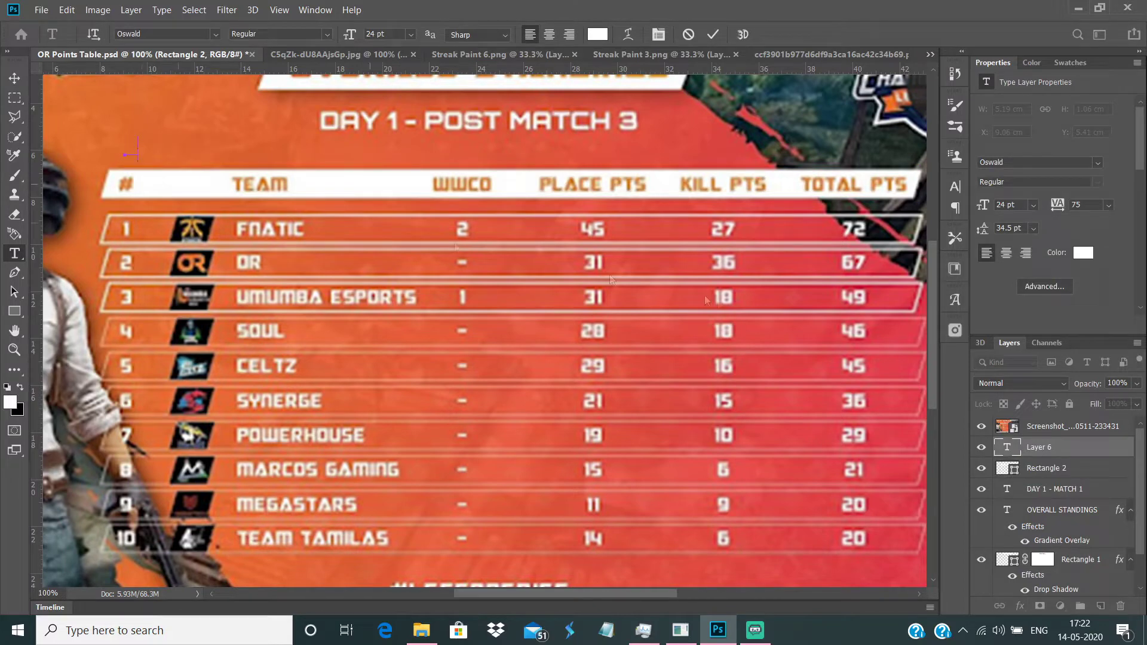
type("#")
left_click(1069, 447)
left_click(132, 144)
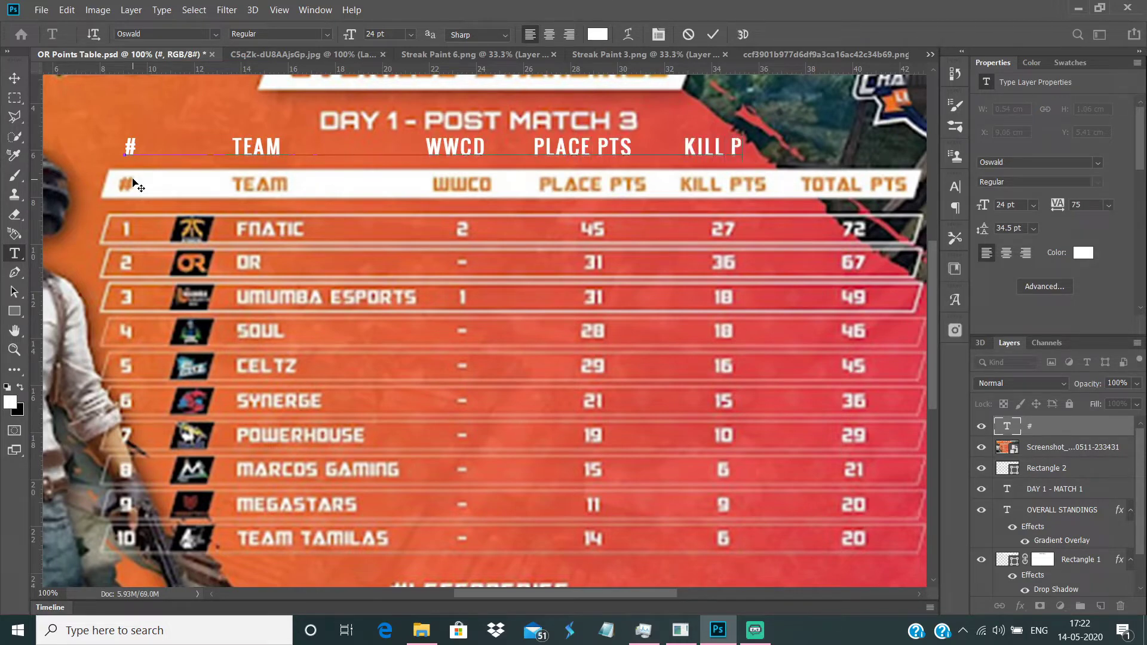
key("ctrl+a")
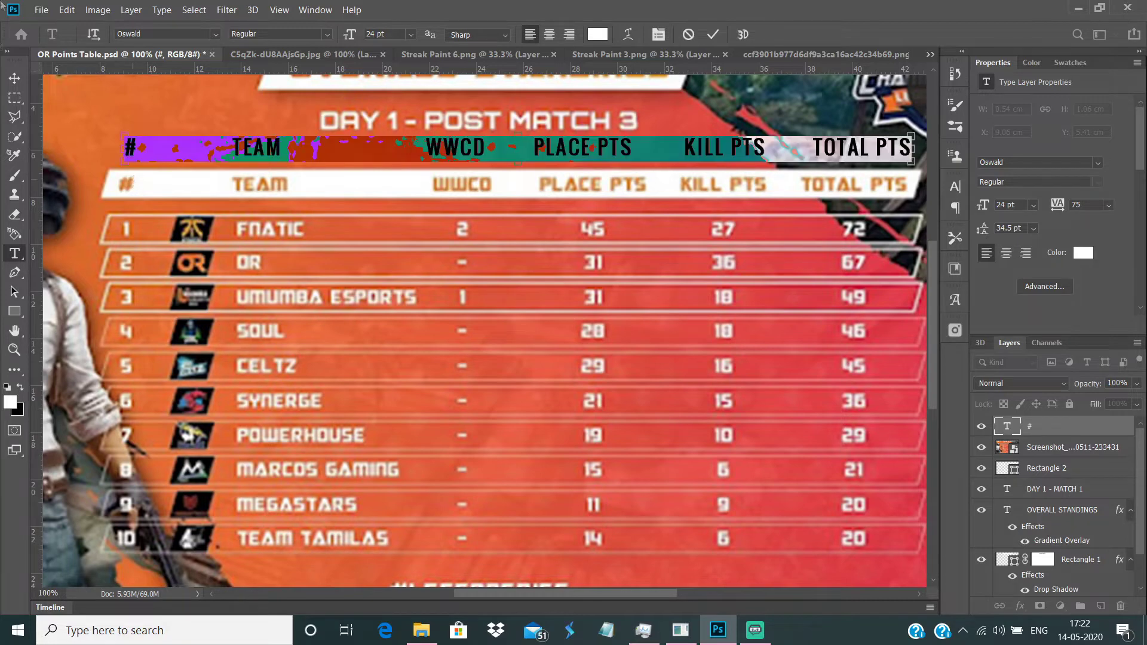
left_click(411, 36)
left_click(395, 154)
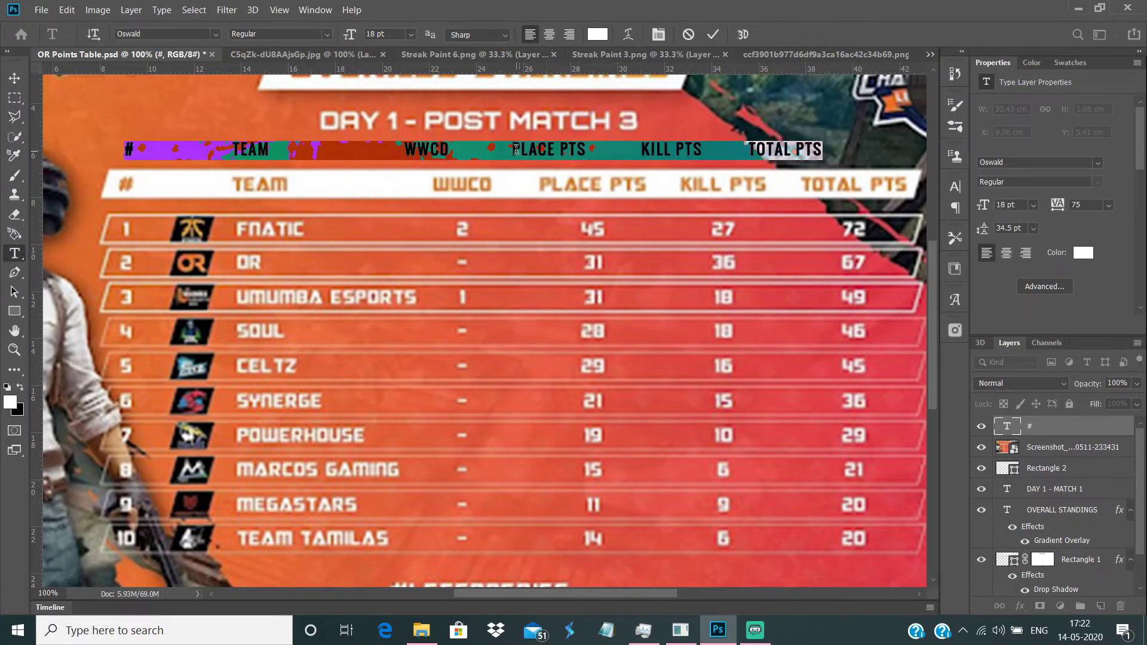
- Space the headings over the WWCD, PLACE PTS and TOTAL PTS columns and hide the screenshot
left_click(249, 145)
left_click(405, 152)
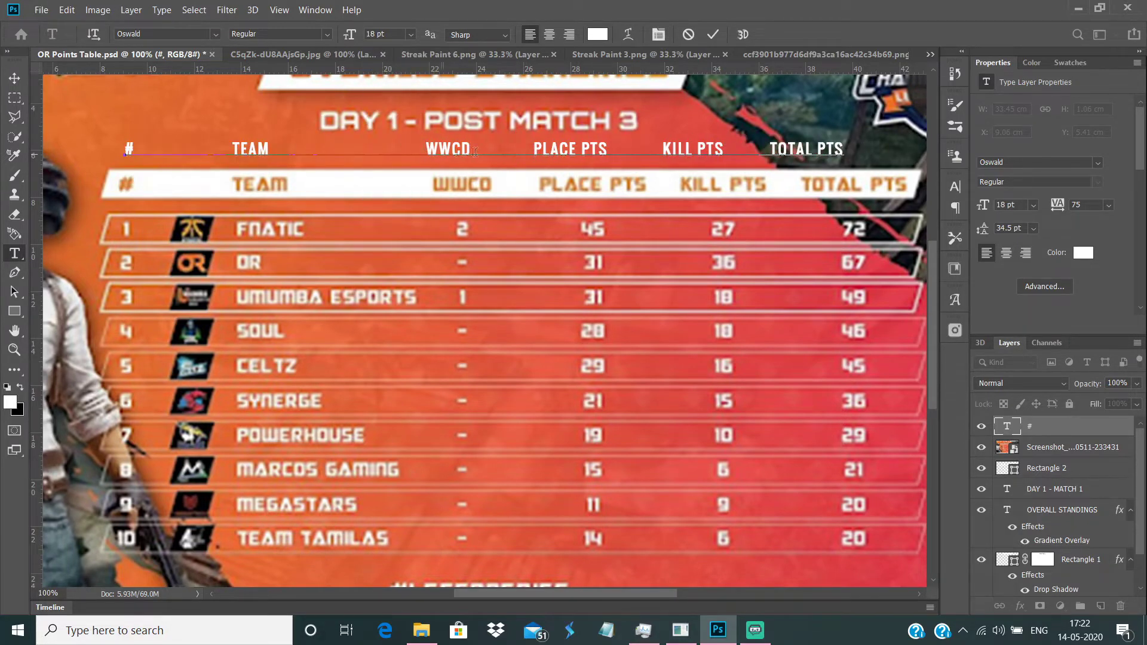
left_click(535, 149)
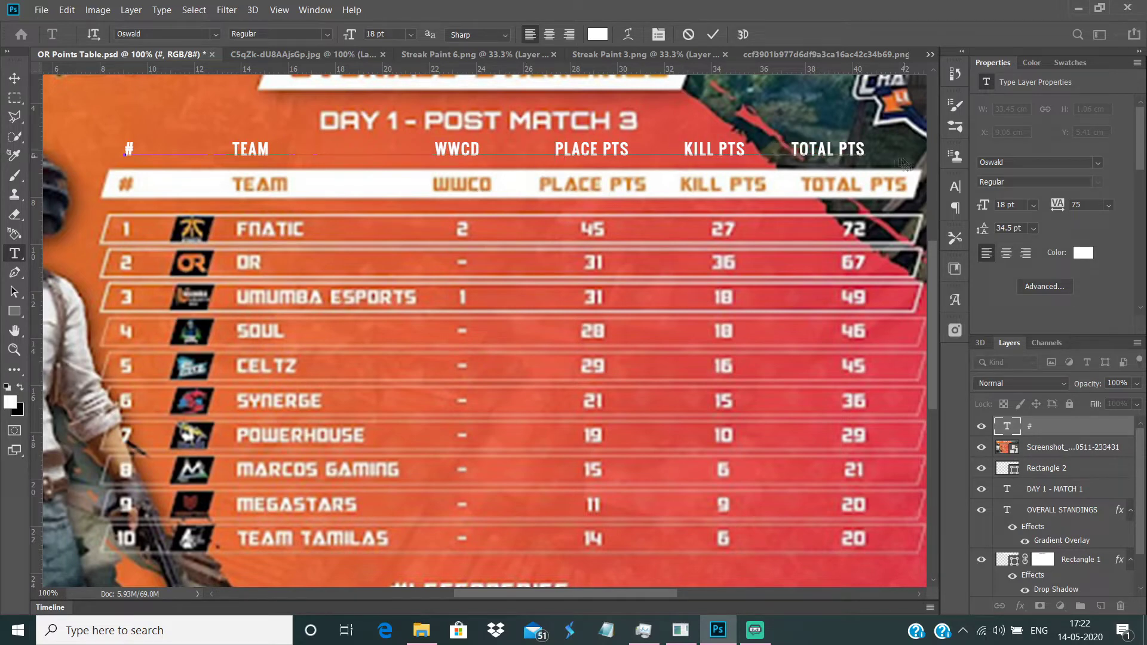
left_click(794, 150)
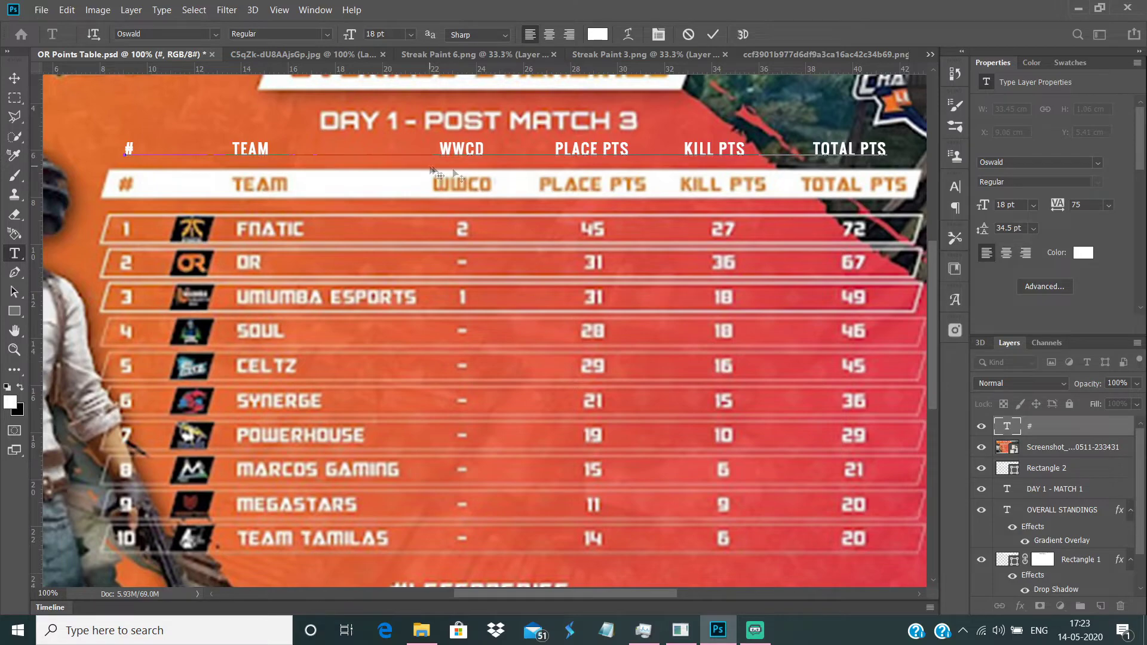
left_click(980, 447)
right_click(1054, 472)
left_click(883, 6)
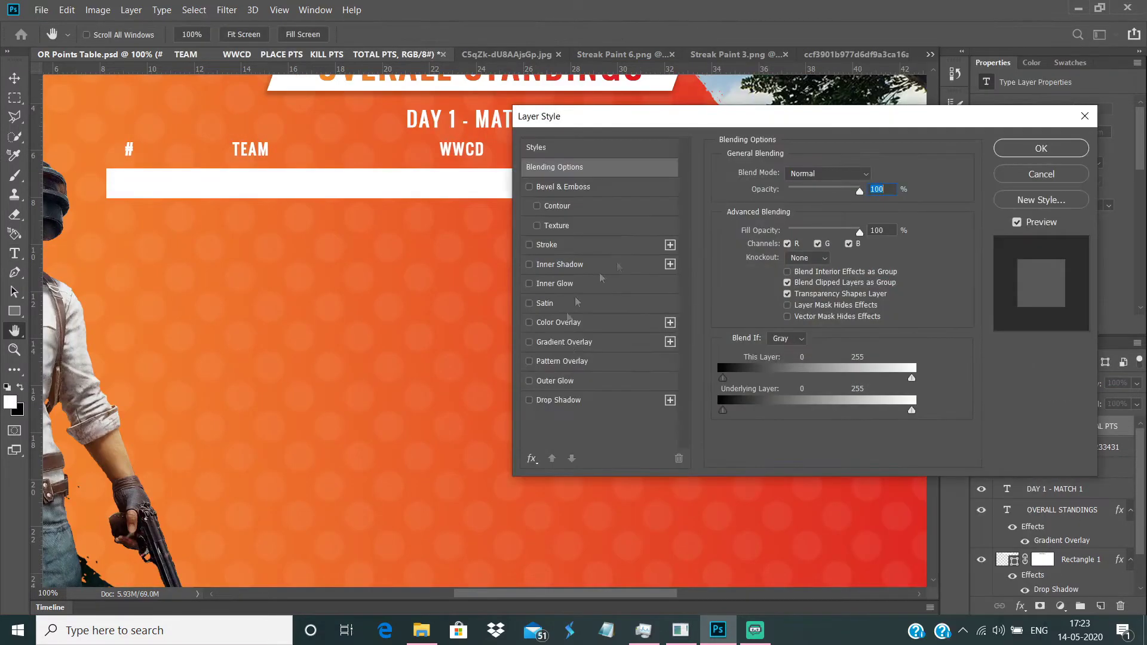
- Give the headings an orange-to-red gradient overlay and move them down into the white bar
left_click(550, 344)
left_click(1039, 149)
key("v")
left_click_drag(450, 155, 450, 188)
- Skew the white header bar by -20 and center the headings on it
left_click(994, 497)
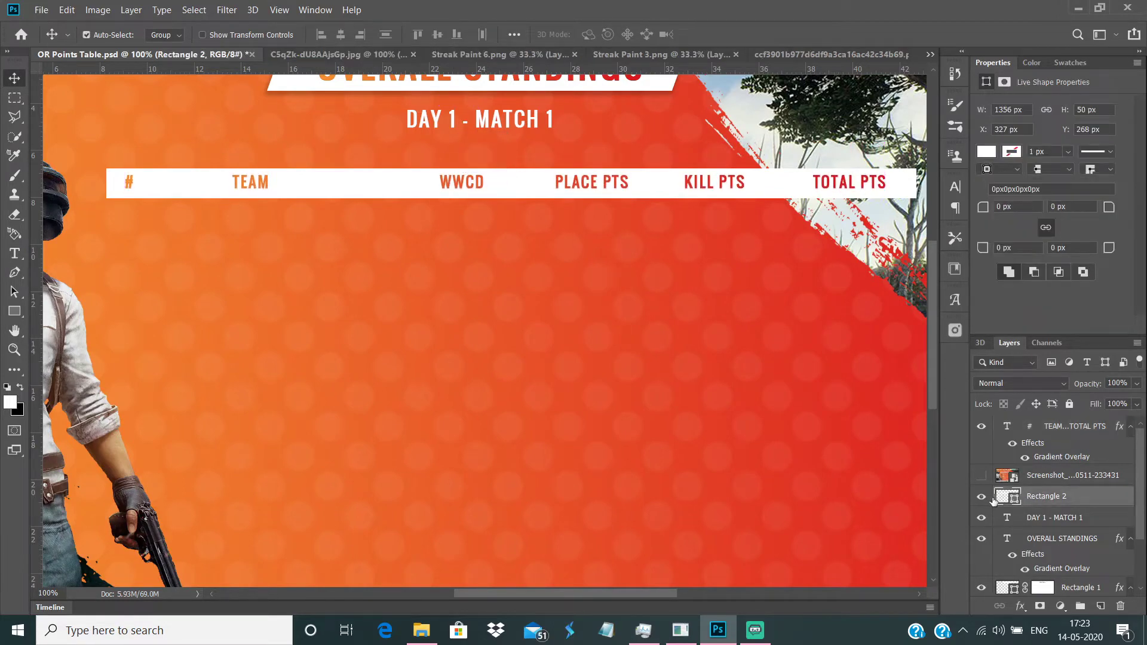
key("ctrl+t")
type("-20")
key("Return")
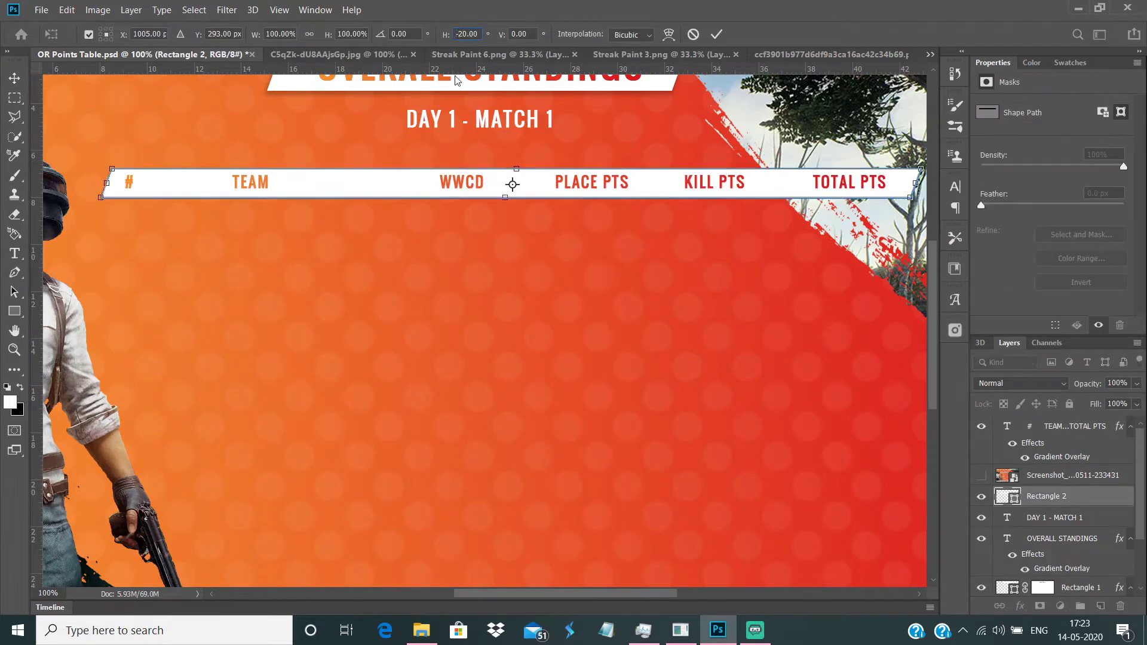
left_click(1053, 441)
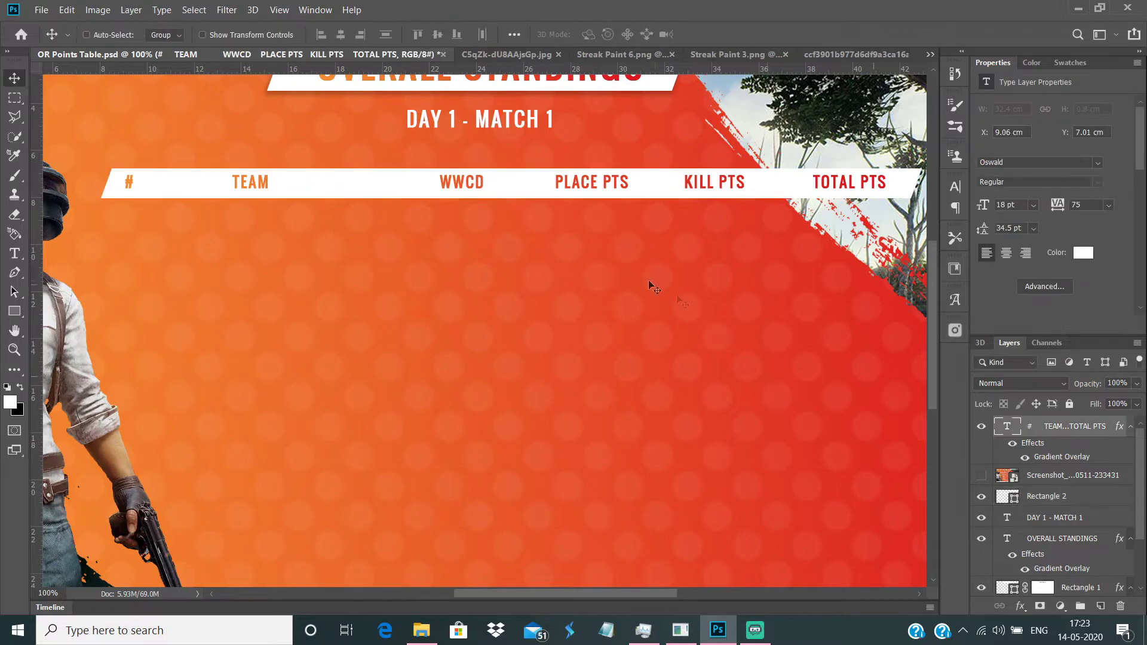
left_click(1045, 496, "ctrl")
left_click(437, 35)
left_click(340, 36)
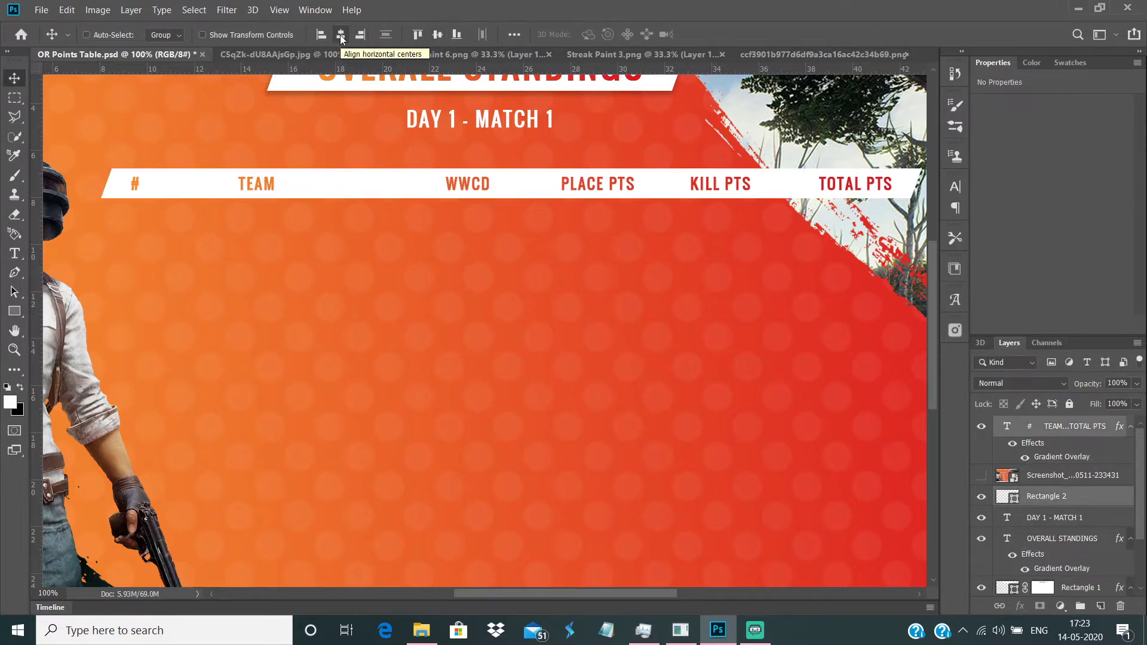
- Restack the reference screenshot below the header bar, toggling it to compare
left_click(981, 476)
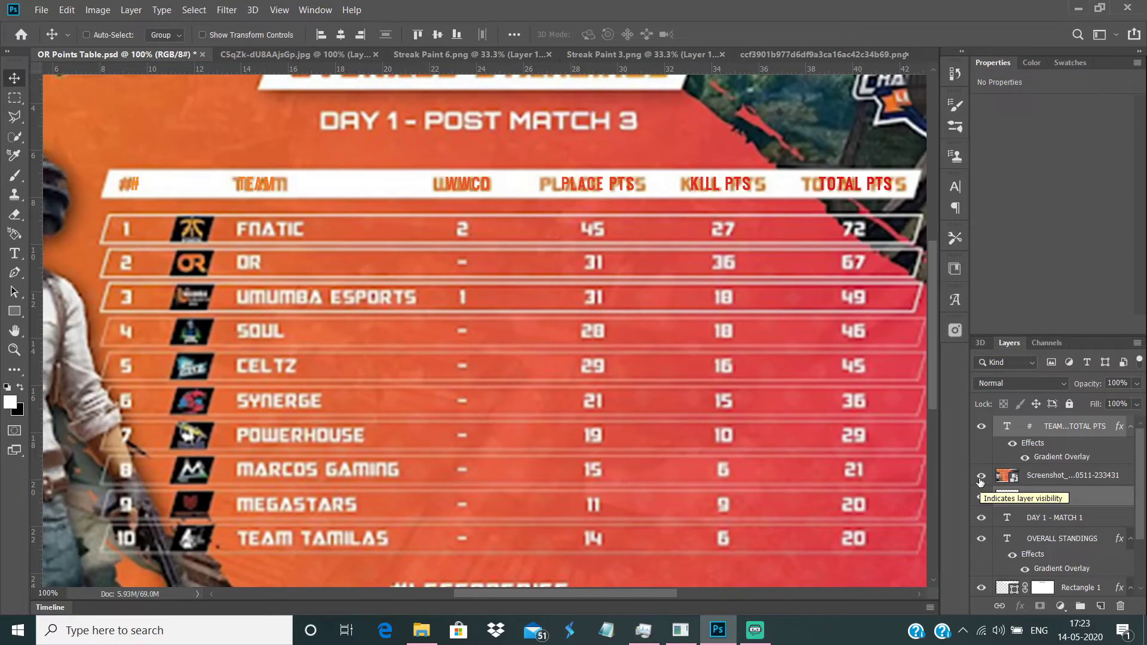
left_click(981, 476)
left_click(1069, 425)
left_click_drag(1069, 426, 1069, 487)
left_click(980, 426)
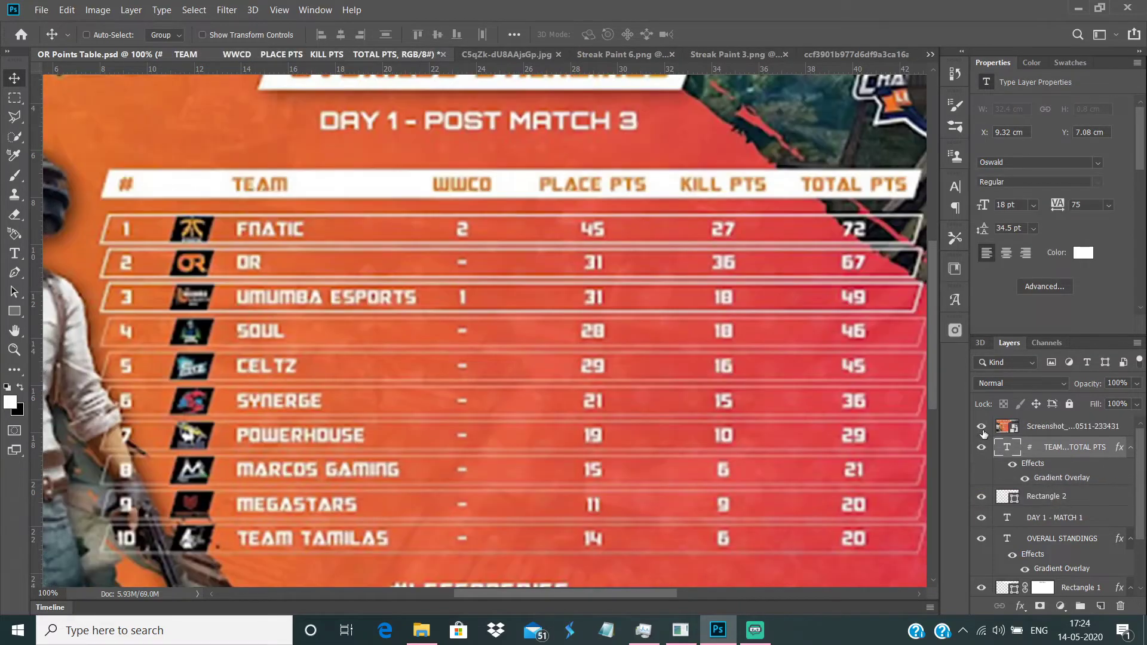
left_click_drag(1014, 431, 1016, 507)
left_click(981, 496)
left_click(981, 496)
- Duplicate the white header bar and place the copy just beneath the header row
left_click(1051, 475)
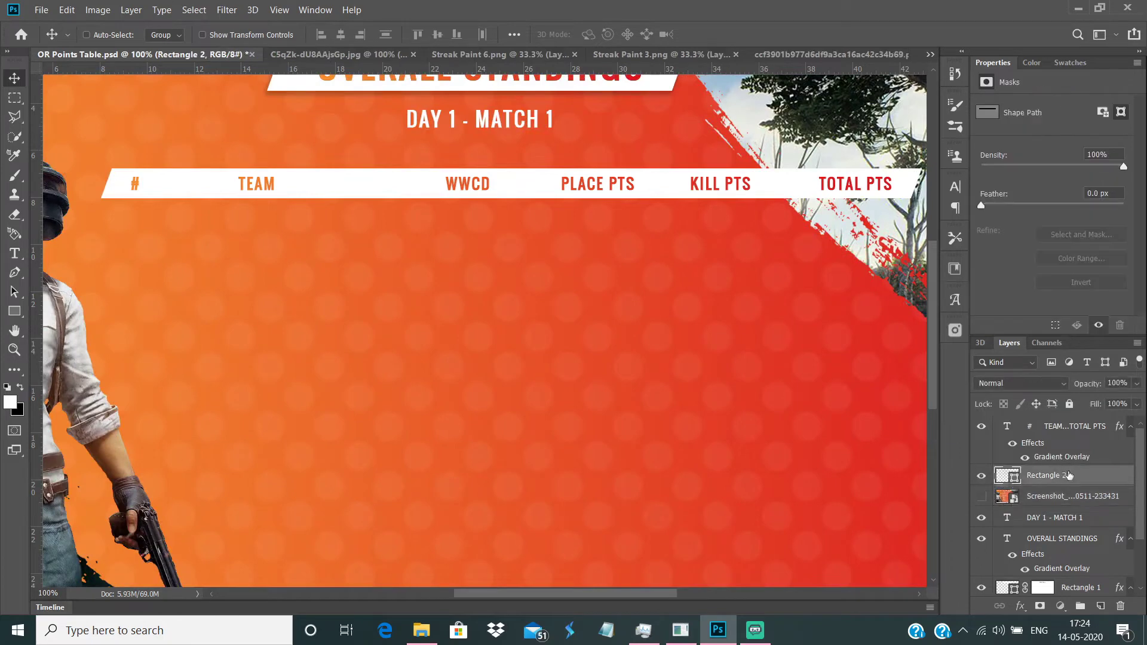
key("ctrl+j")
left_click_drag(1051, 475, 1060, 425)
left_click_drag(412, 184, 412, 224)
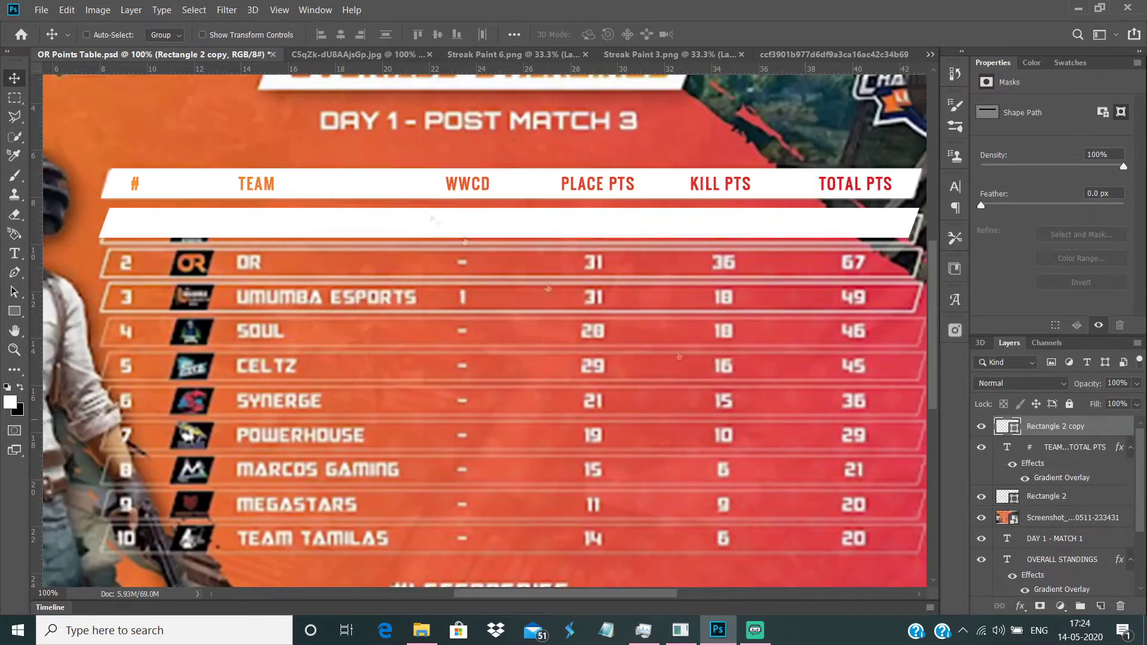
key("Down")
key("Down")
key("Down")
key("Down")
key("Down")
key("Down")
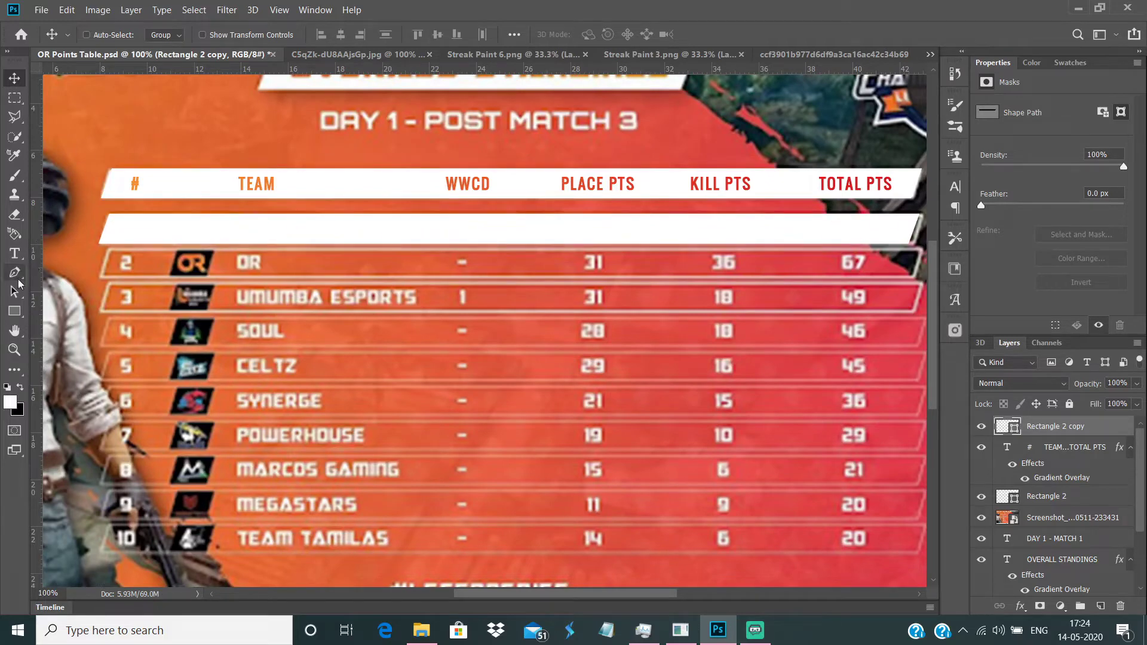
- Give the copied bar no fill and a 5 px white stroke, checking it against the screenshot
left_click(16, 311)
left_click(114, 34)
left_click(100, 63)
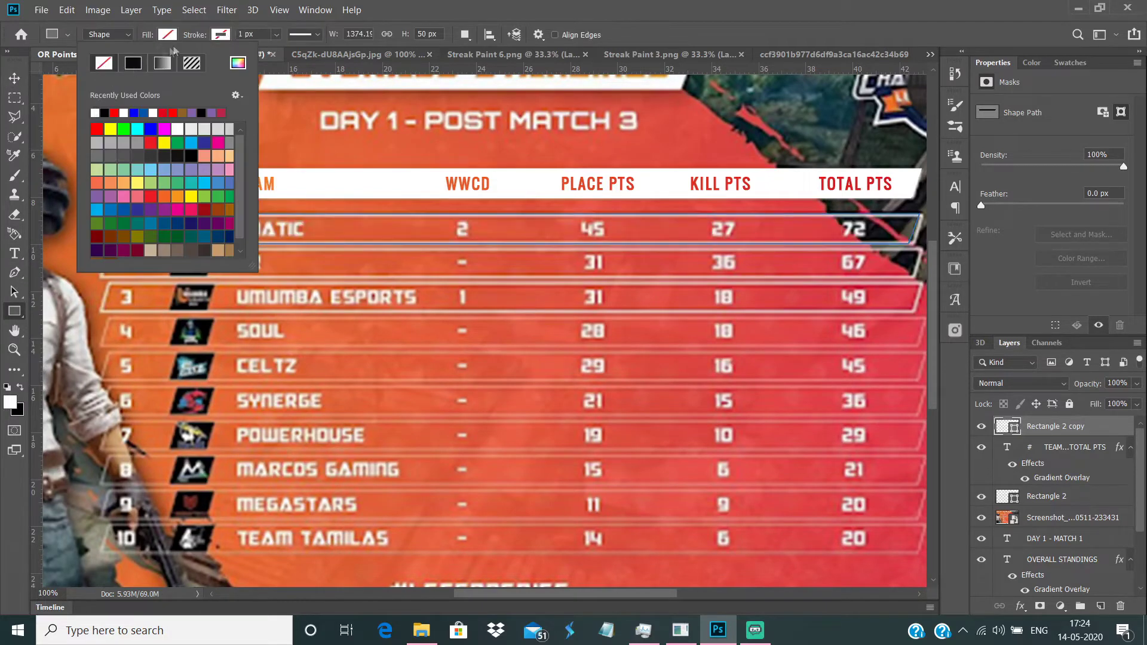
type("5")
key("Return")
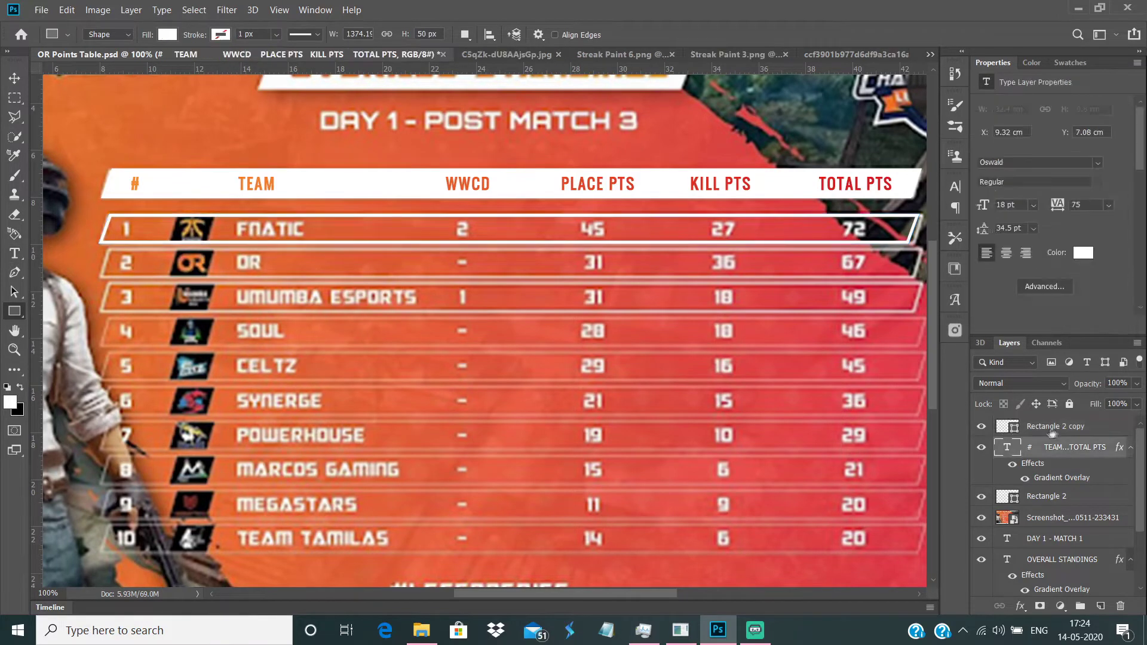
left_click(15, 78)
left_click(981, 517)
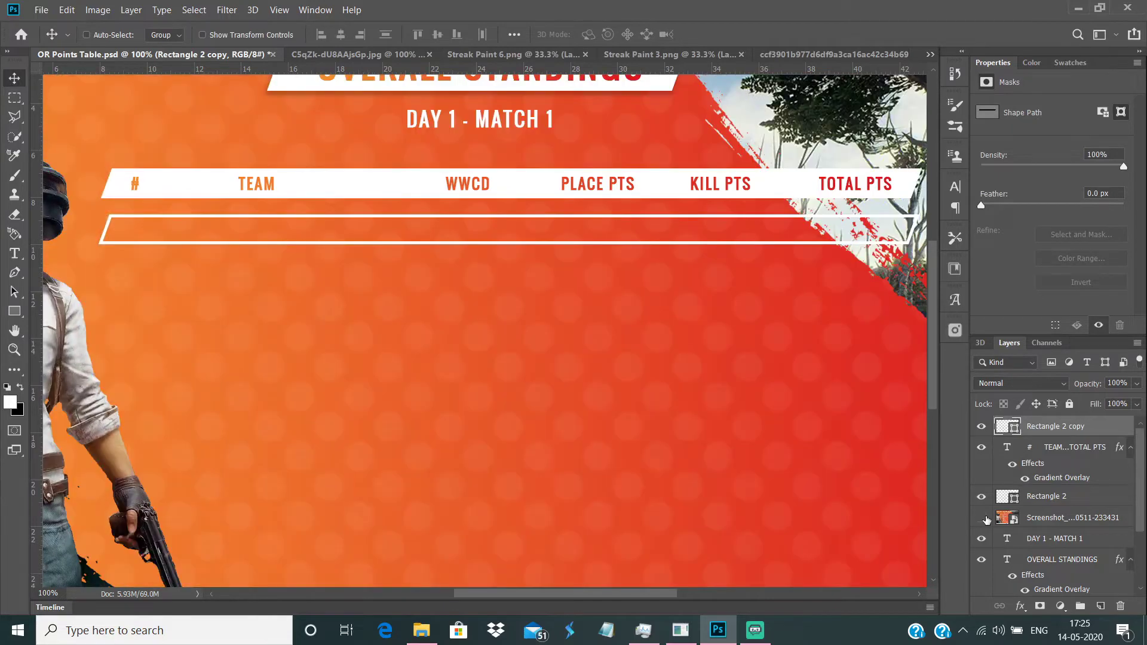
left_click(981, 517)
left_click(981, 517)
- Place vertical guides at the table's left and right edges, then zoom out to see the whole graphic
left_click(981, 517)
left_click_drag(38, 305, 111, 296)
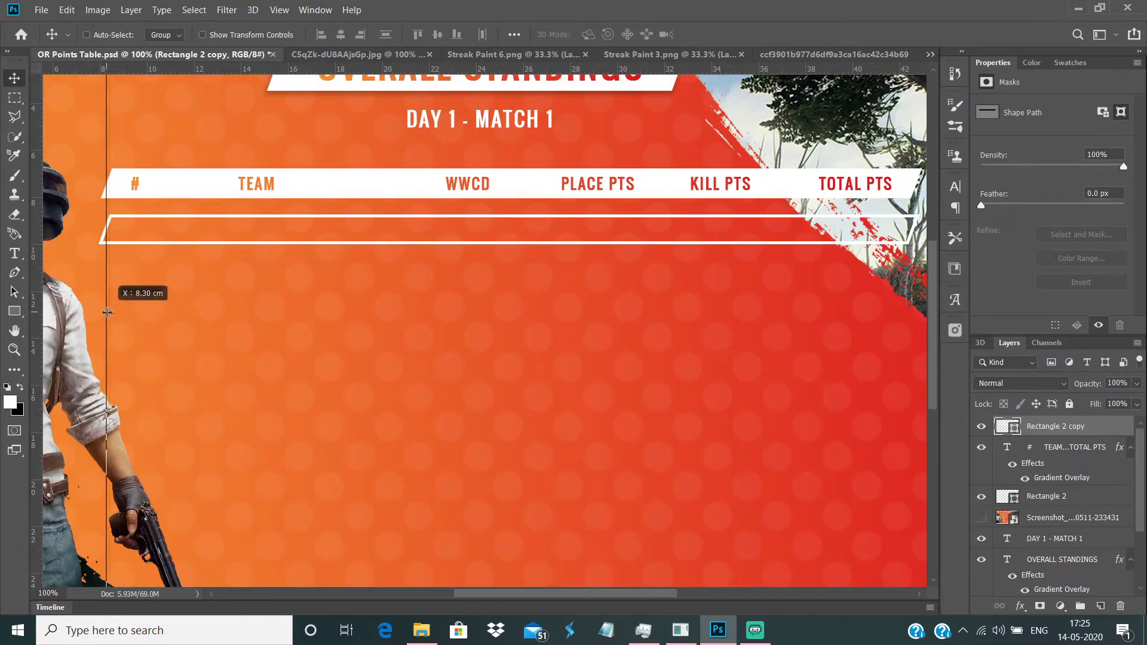
left_click_drag(37, 239, 907, 276)
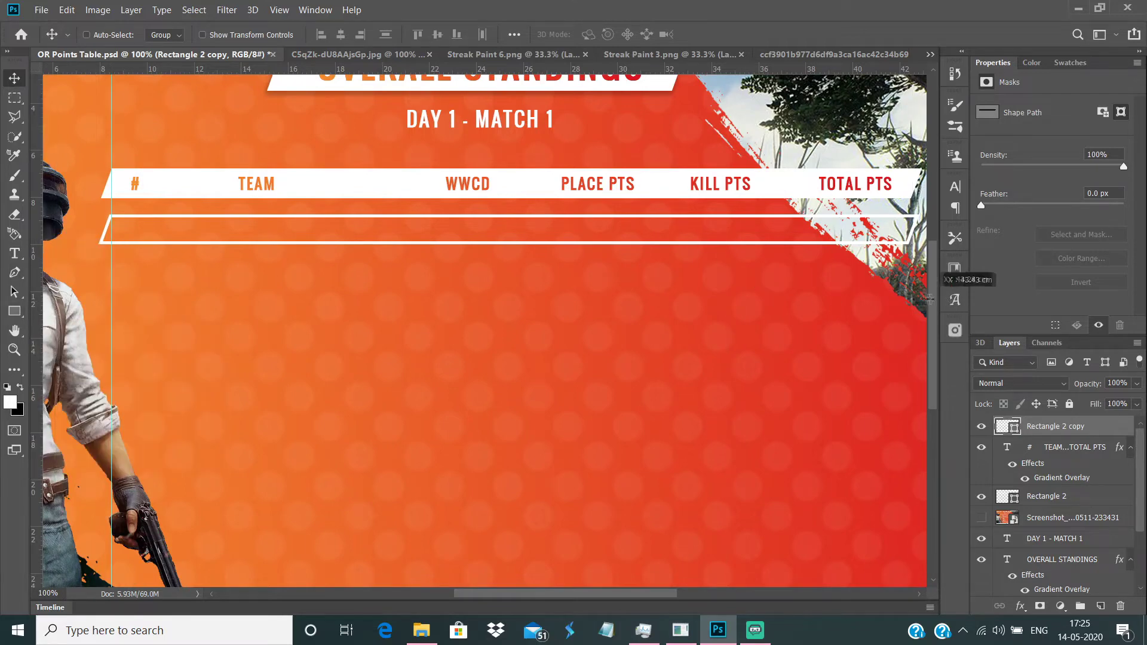
left_click(981, 517)
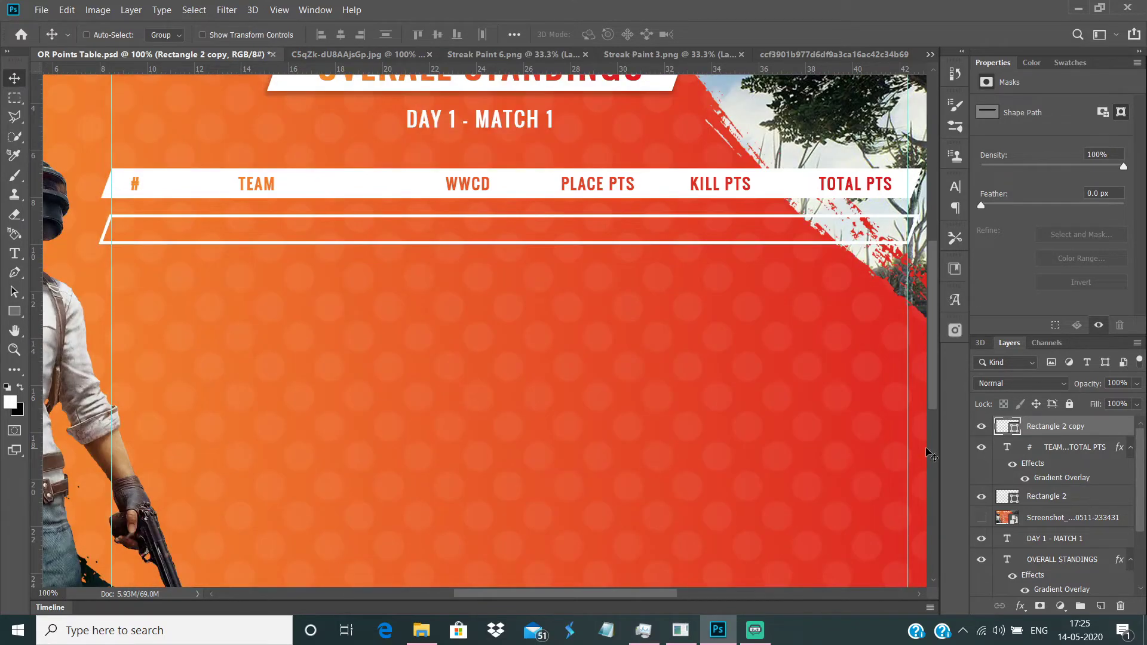
key("ctrl+minus")
left_click(981, 517)
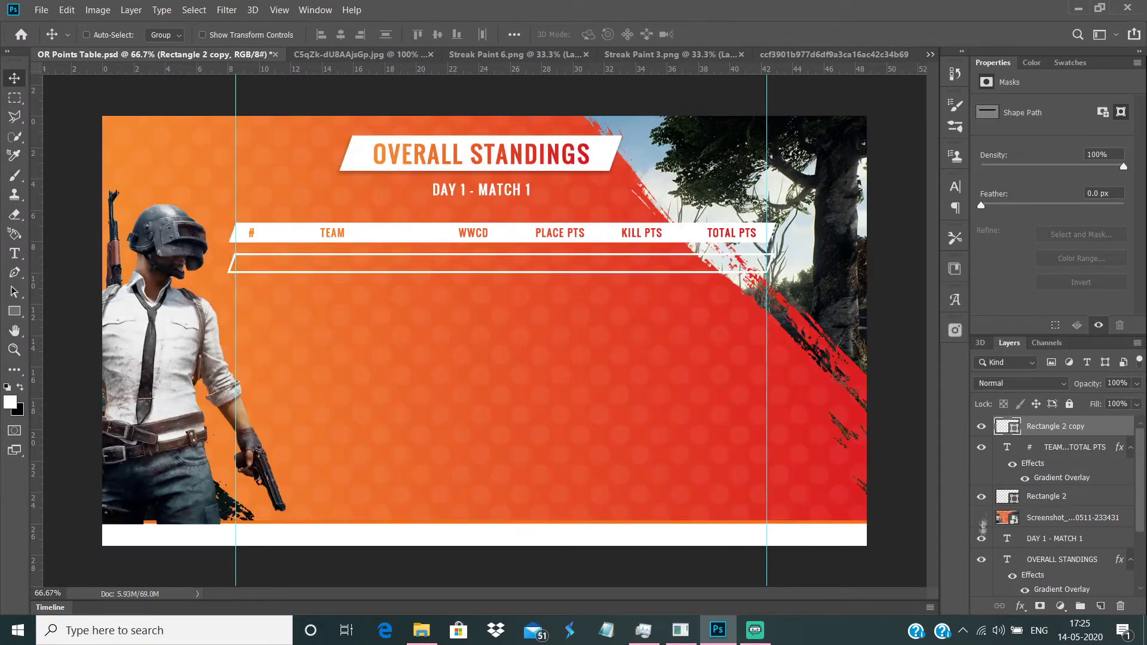
- Copy the row outline down into the second, third and fourth rows
left_click_drag(412, 272, 412, 293)
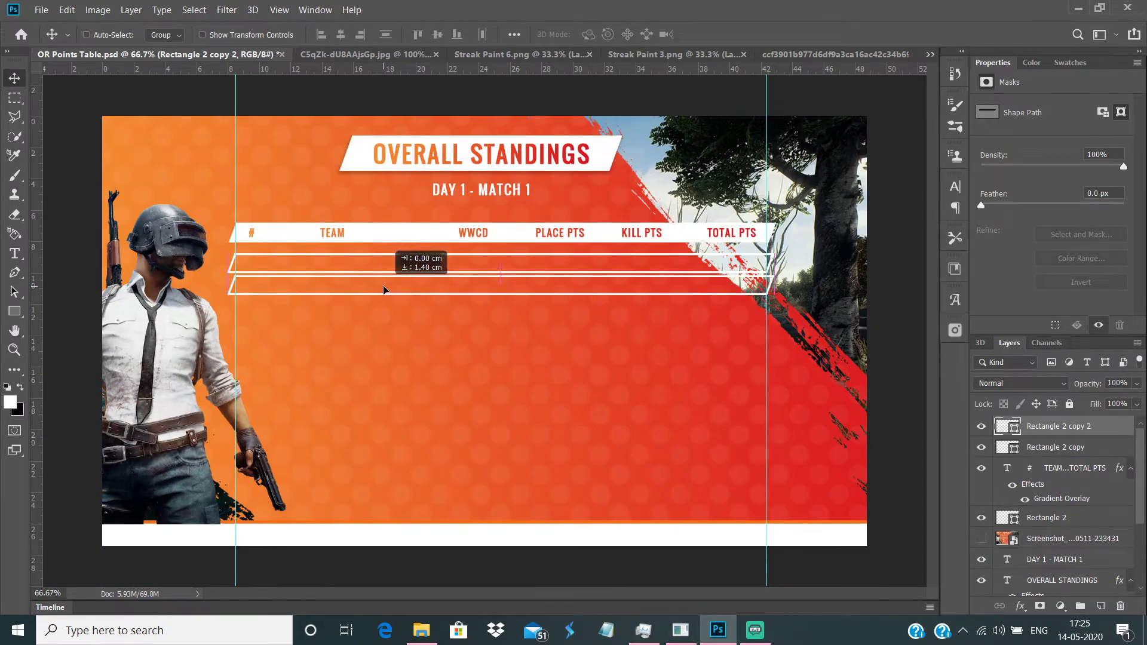
left_click_drag(485, 289, 483, 309)
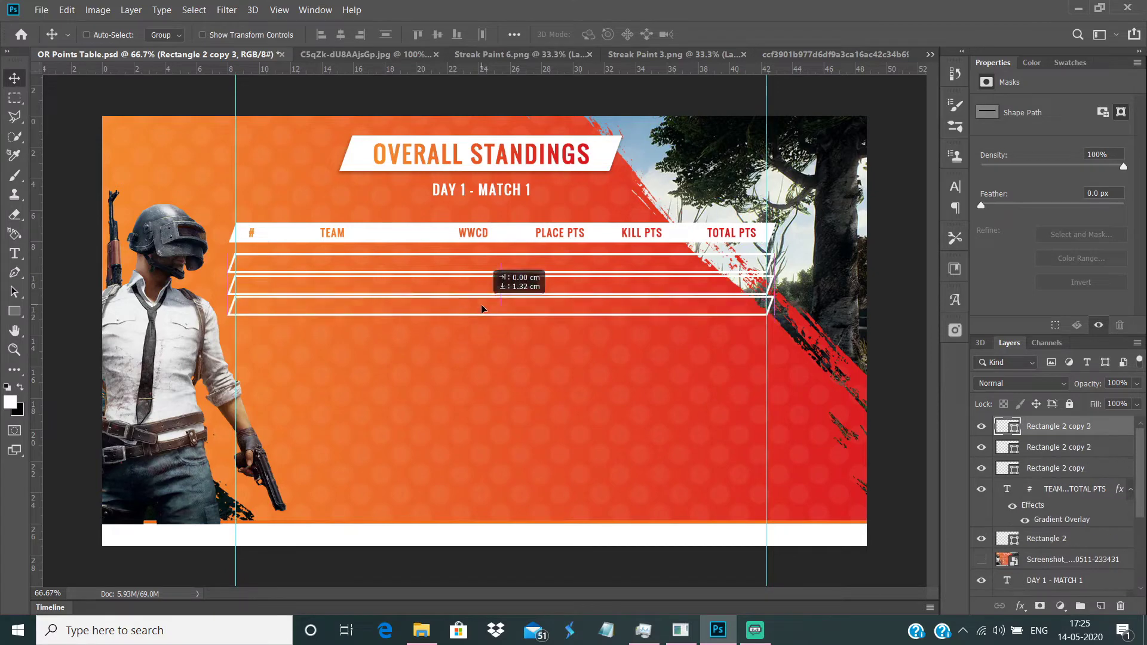
key("ctrl+j")
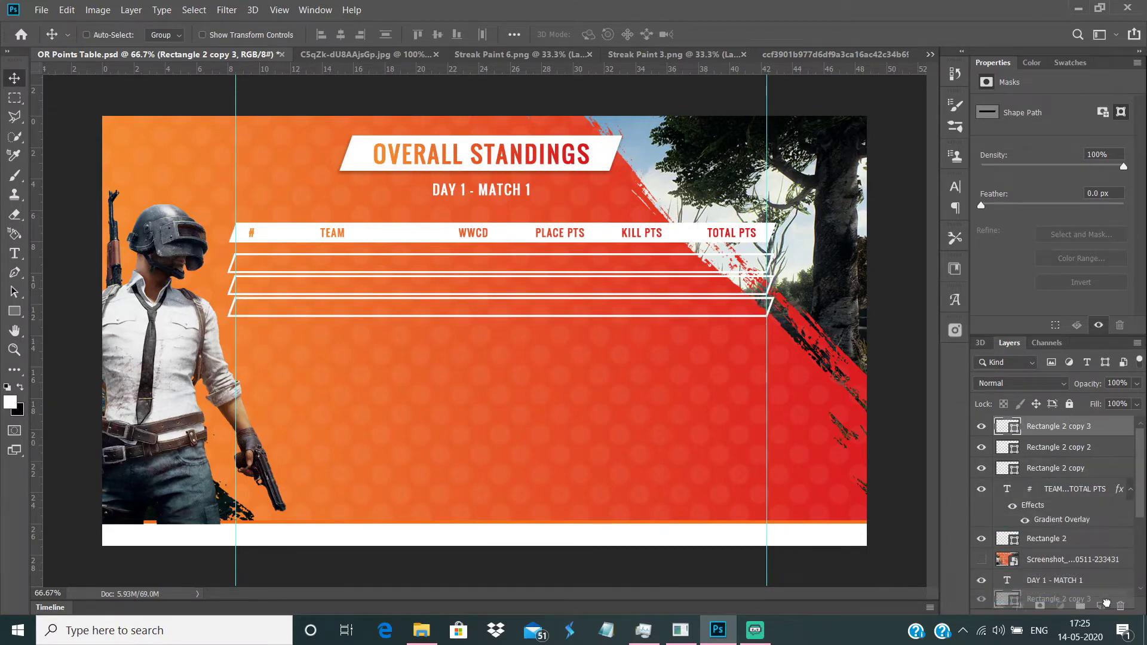
left_click_drag(478, 312, 479, 333)
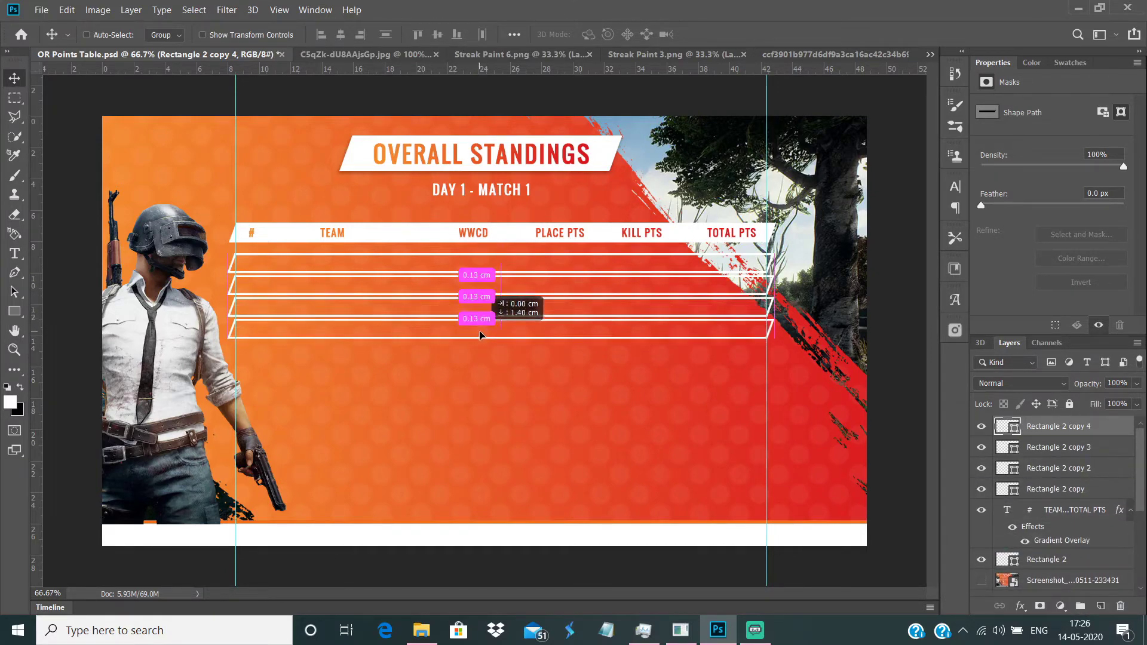
left_click(19, 313)
key("Return")
key("v")
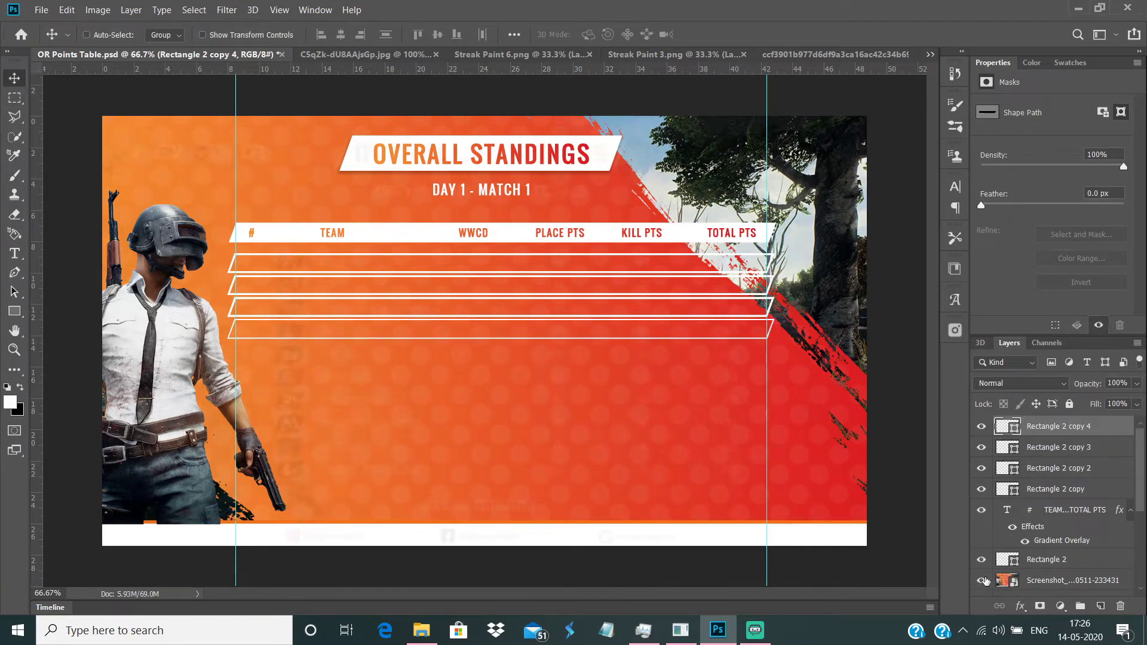
- Fix the fourth row outline: nudge it up, send it to the bottom, and toggle its visibility
left_click(981, 580)
left_click(983, 580)
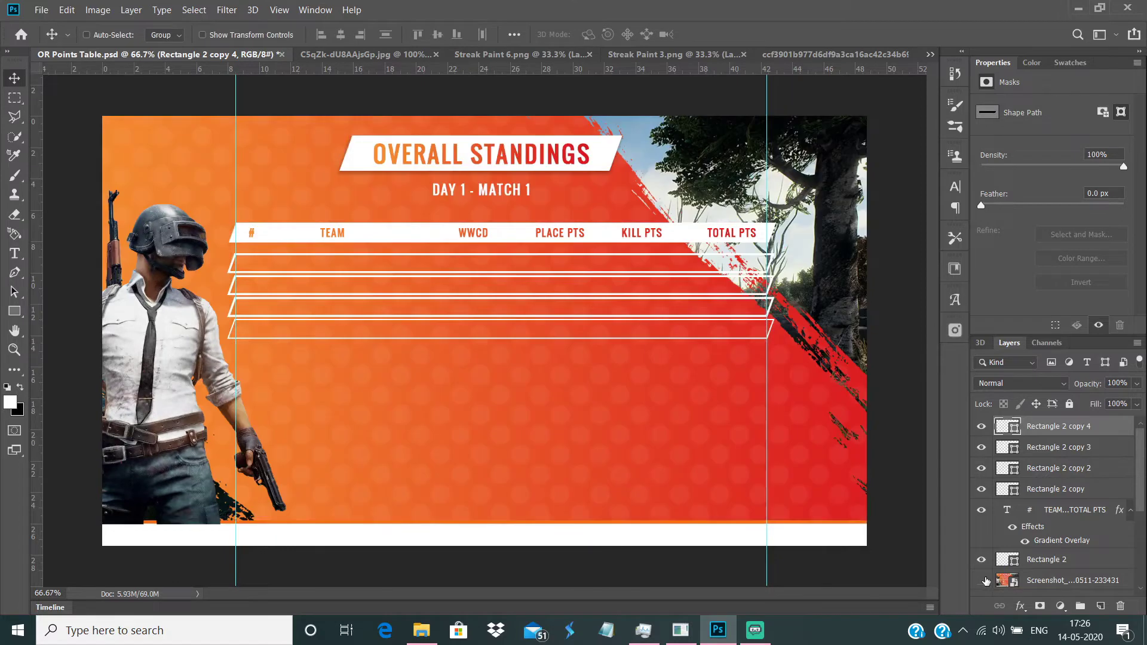
key("Up")
key("Up")
key("ctrl+shift+bracketleft")
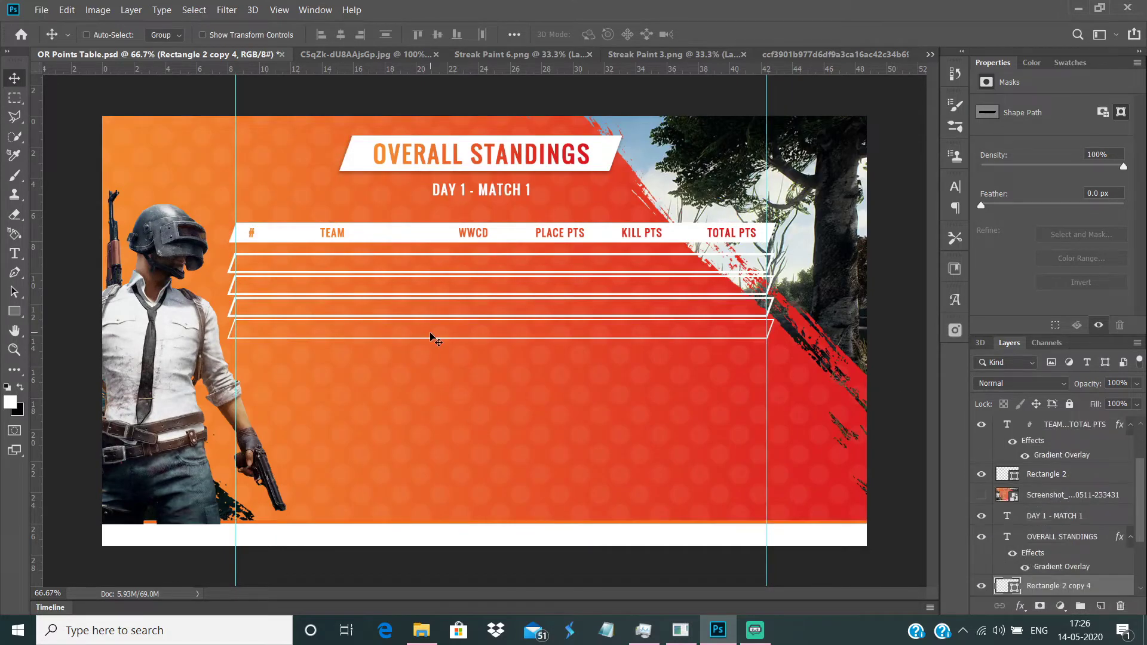
scroll(1051, 507, "down", 3)
left_click(980, 497)
scroll(1051, 508, "up", 5)
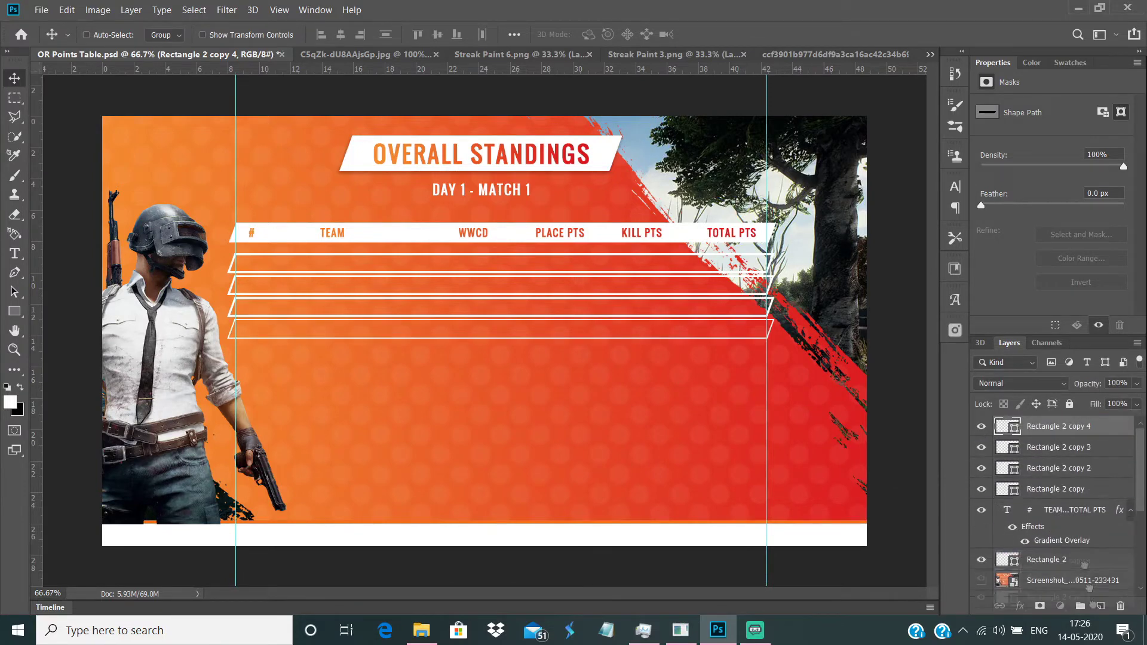
- Duplicate the row outlines into rows five through nine at even spacing
left_click_drag(1100, 608, 1101, 608)
mouse_move(440, 335)
left_mouse_down()
mouse_move(435, 360)
mouse_move(431, 337)
mouse_move(396, 351)
left_mouse_up()
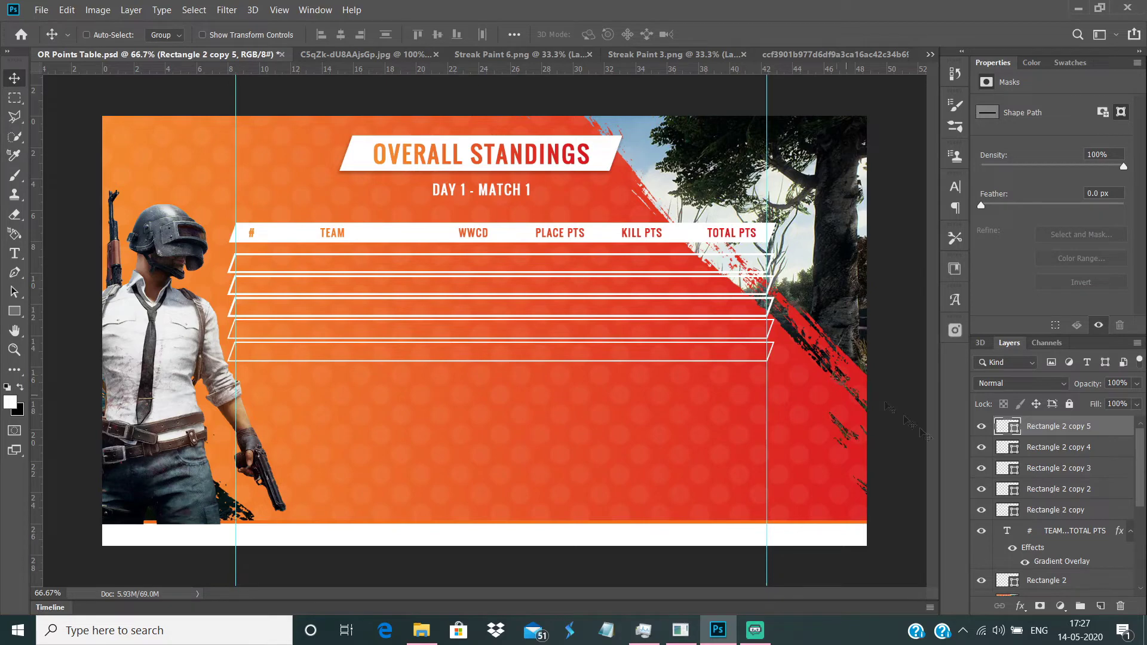
left_click(1047, 448, "shift")
key("ctrl+j")
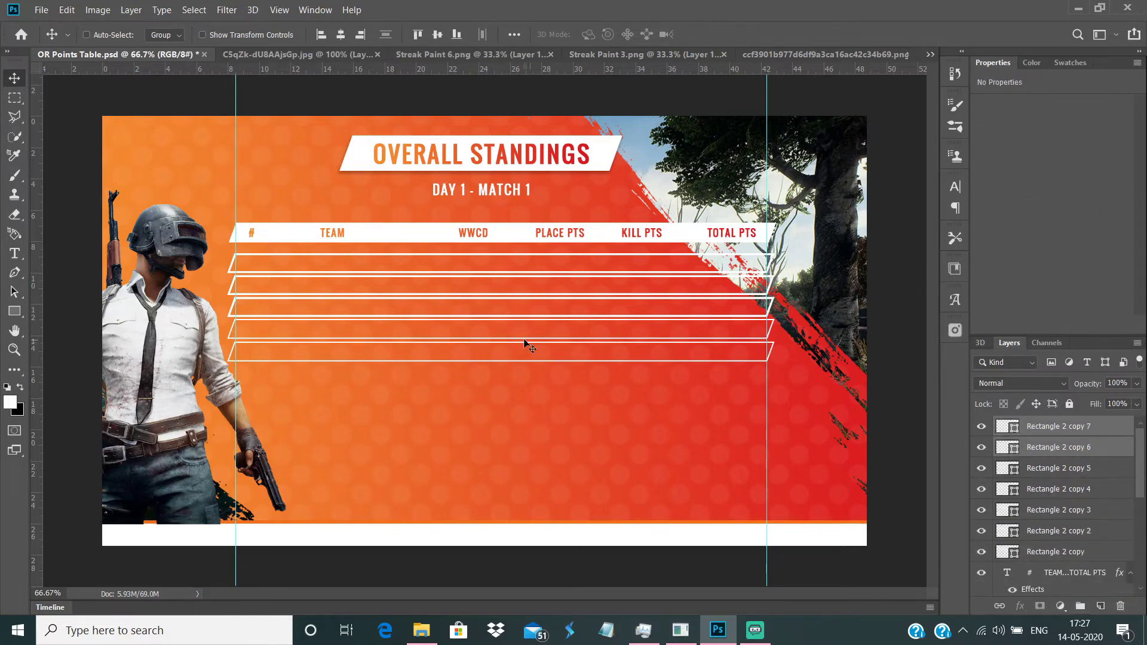
left_click_drag(526, 348, 525, 392)
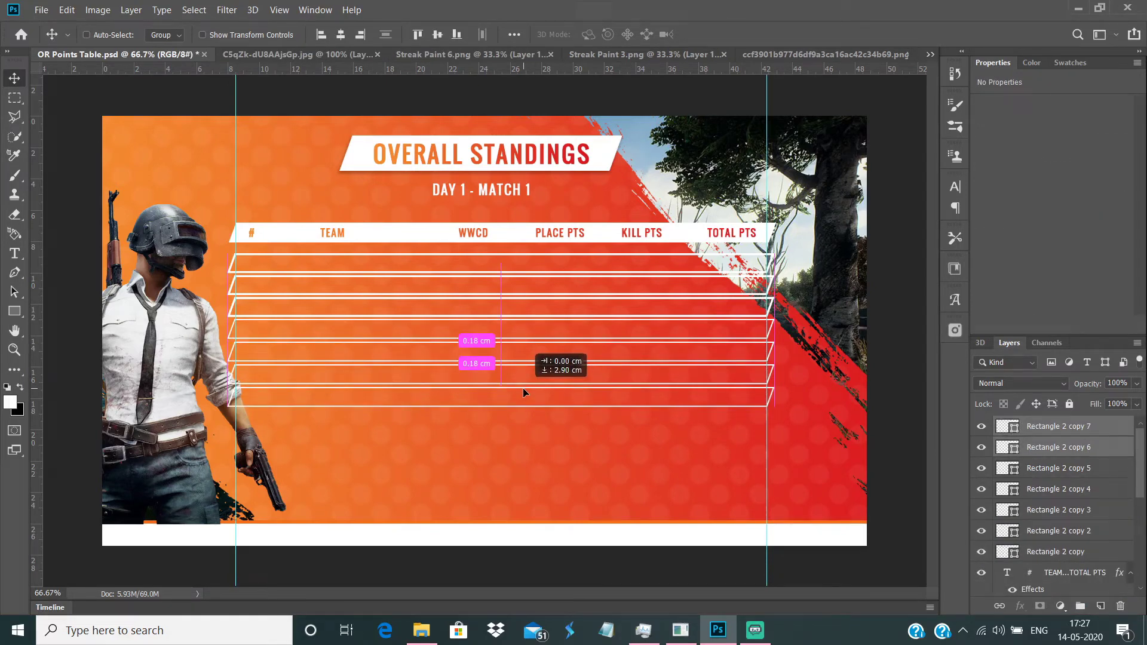
key("ctrl+j")
left_click_drag(567, 367, 568, 415)
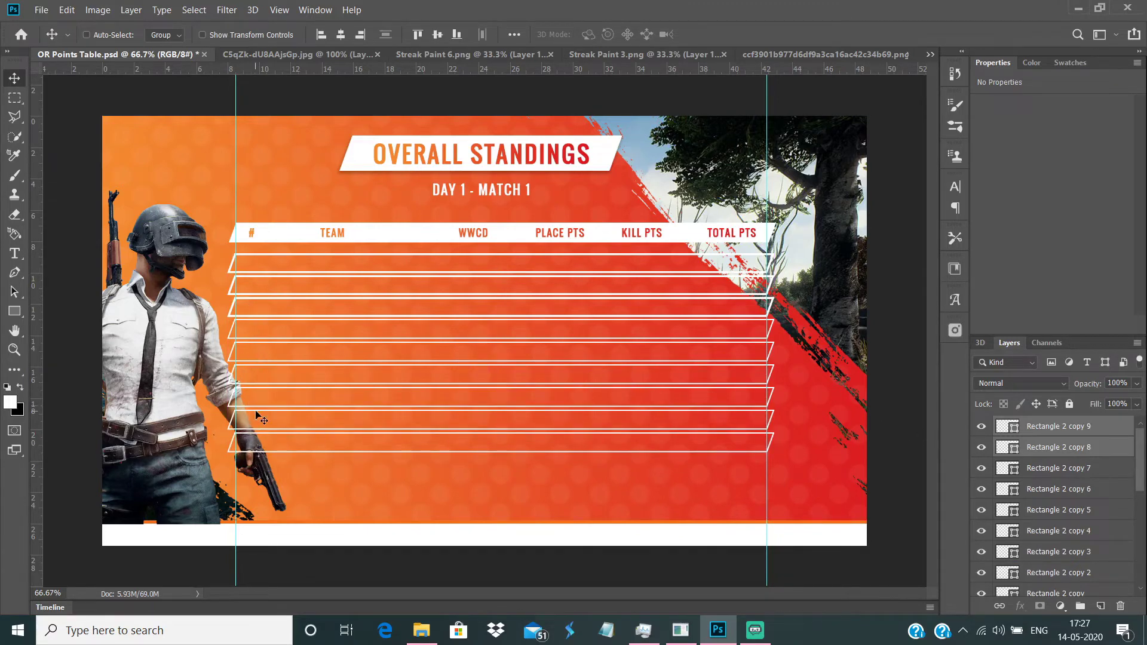
- Add an evenly spaced tenth row, then group all ten row outlines
left_click(1057, 426)
key("ctrl+j")
left_click_drag(383, 433, 385, 455)
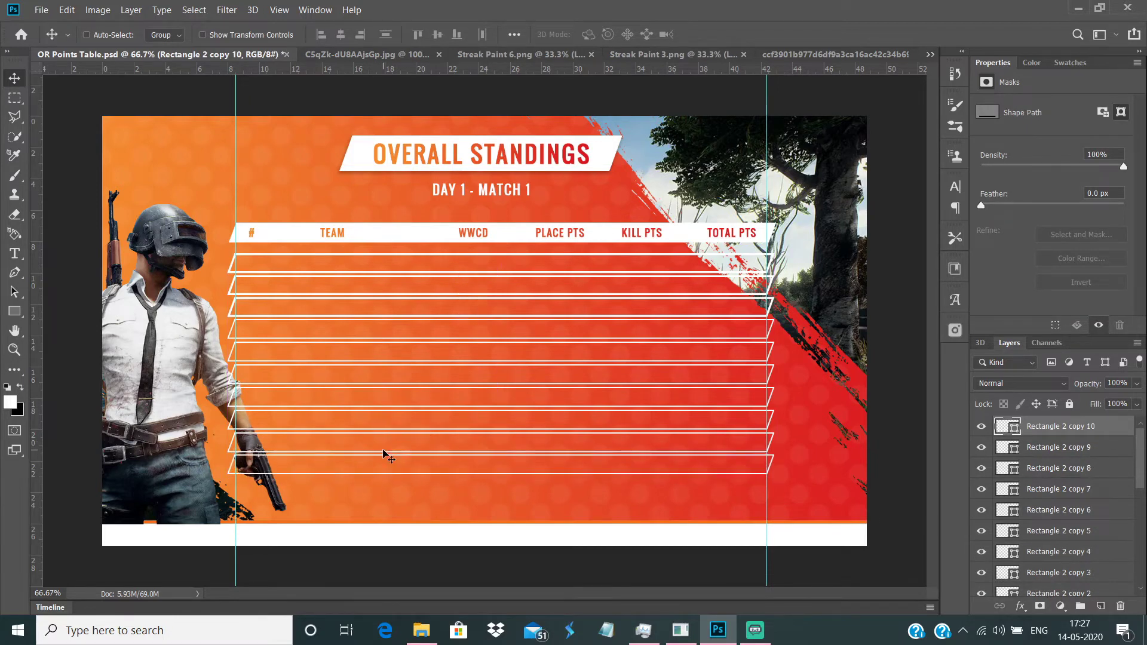
left_click_drag(427, 465, 427, 465)
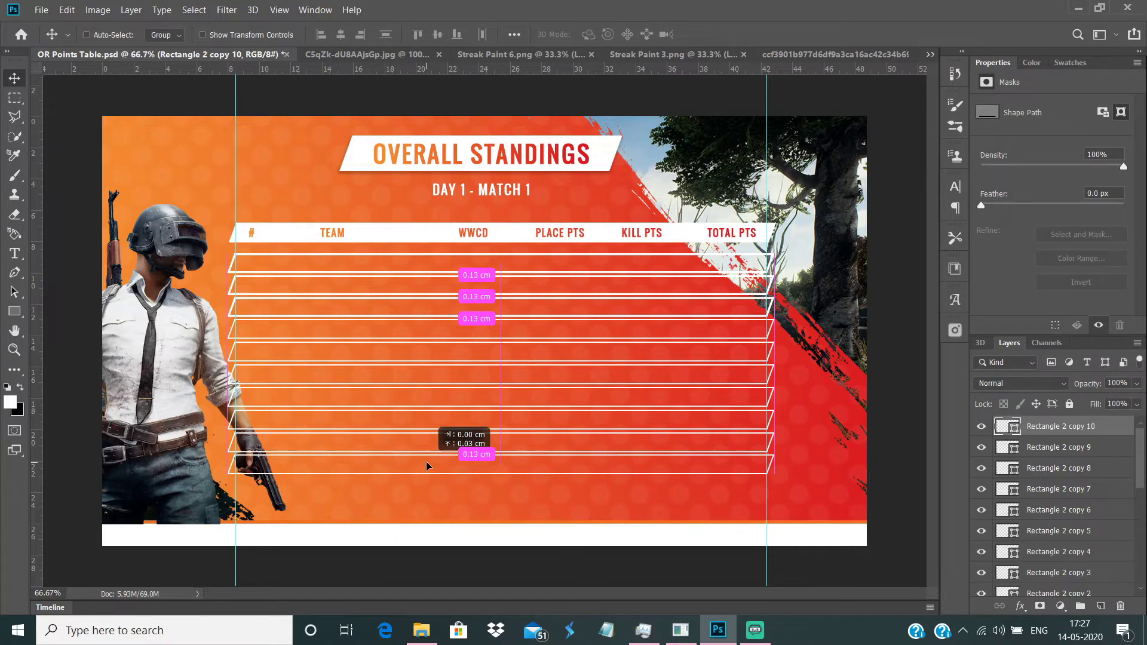
left_click_drag(428, 466, 428, 465)
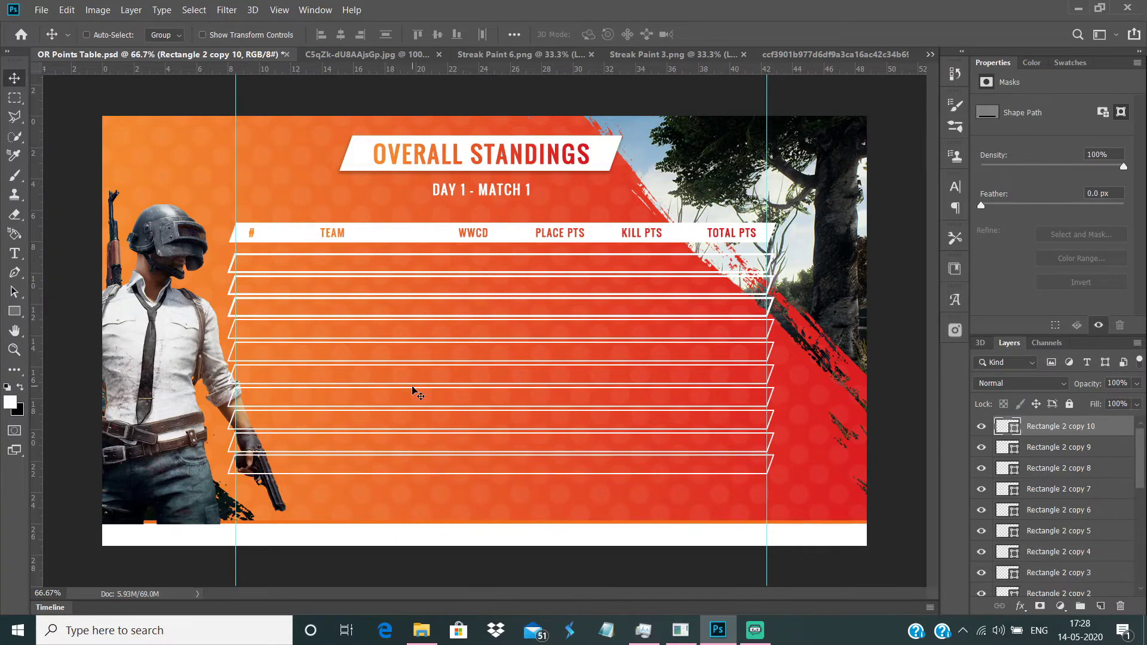
key("Down")
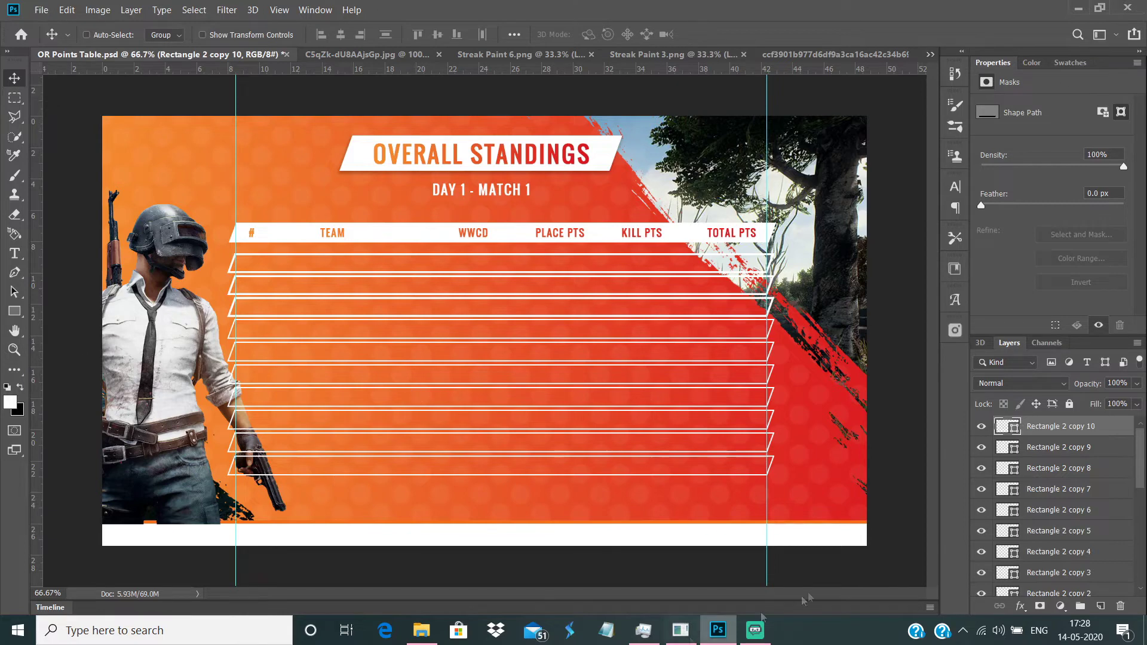
scroll(1051, 508, "down", 3)
left_click(1047, 552, "shift")
key("ctrl+g")
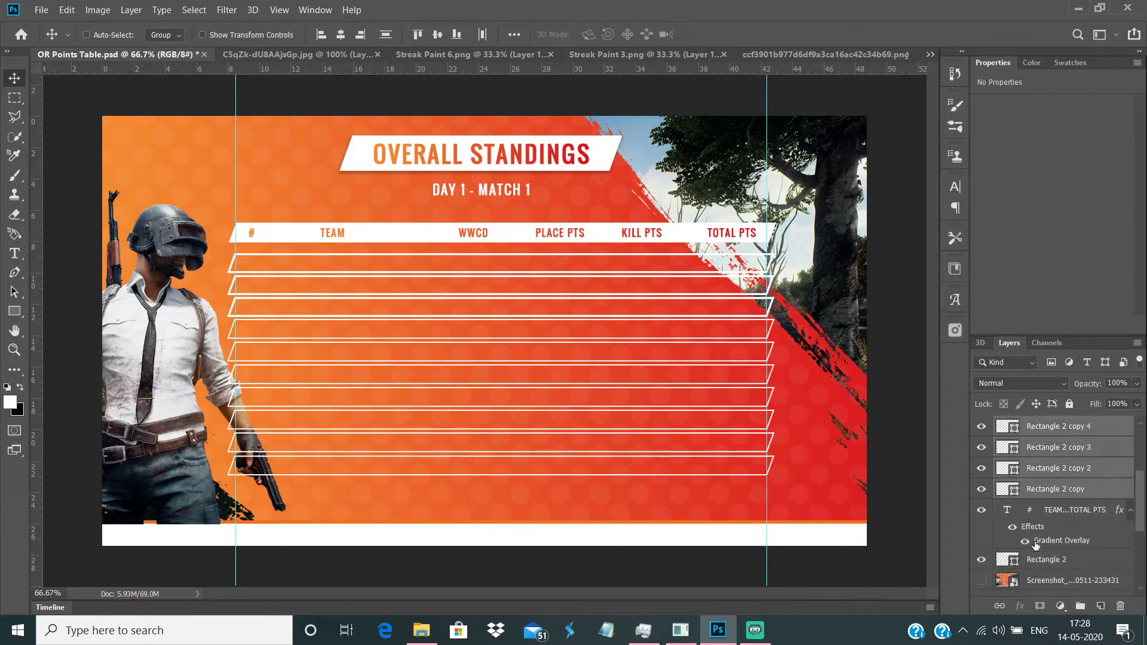
type("Table")
- Name the rows group 'Table', and group the header text and bar as 'Table Head'
left_click(1027, 444)
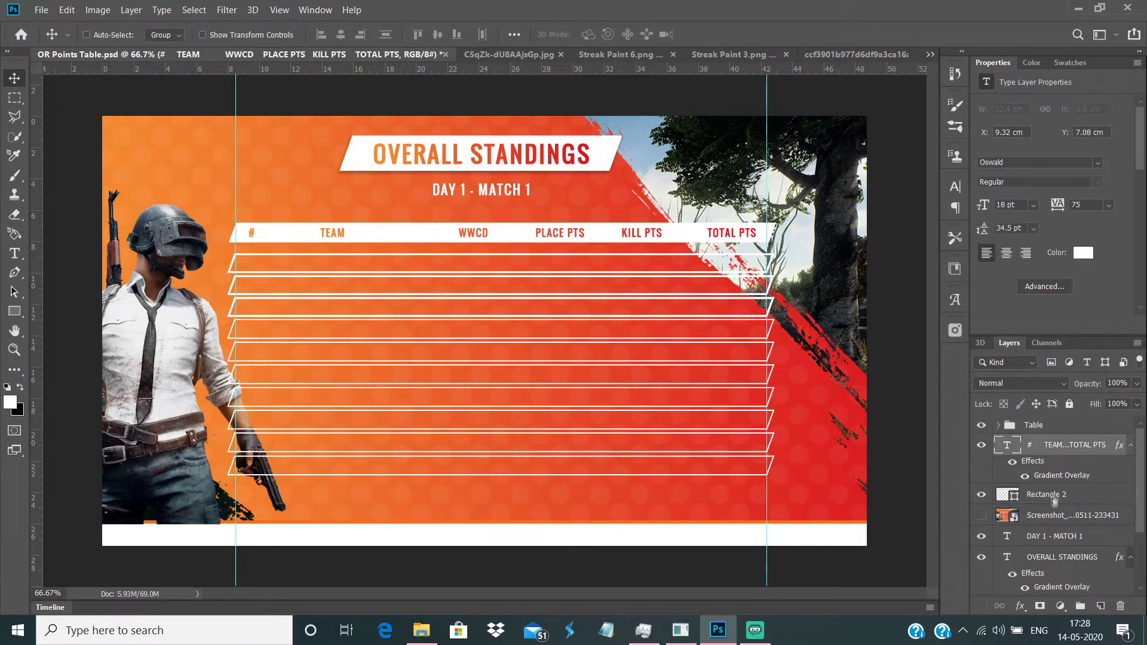
left_click(1043, 501, "shift")
key("ctrl+g")
type("d")
key("Return")
left_click(1039, 428)
left_click(982, 464)
- Type the rank numbers 1–10 as centred text in the first row
key("t")
key("ctrl+1")
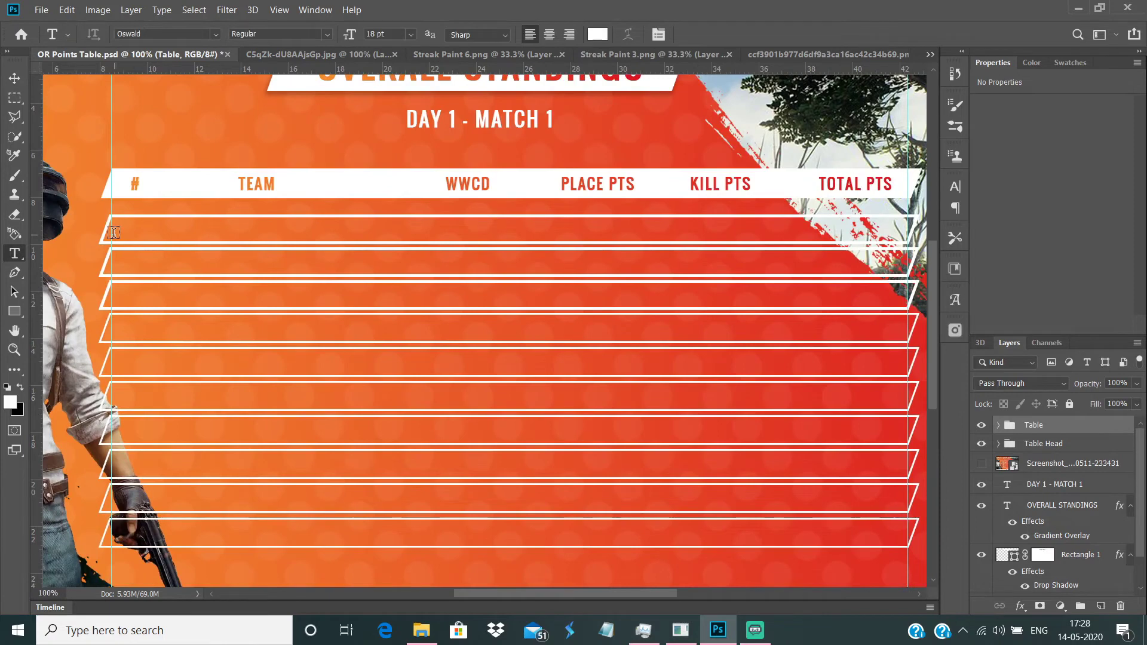
left_click(116, 232)
type("1")
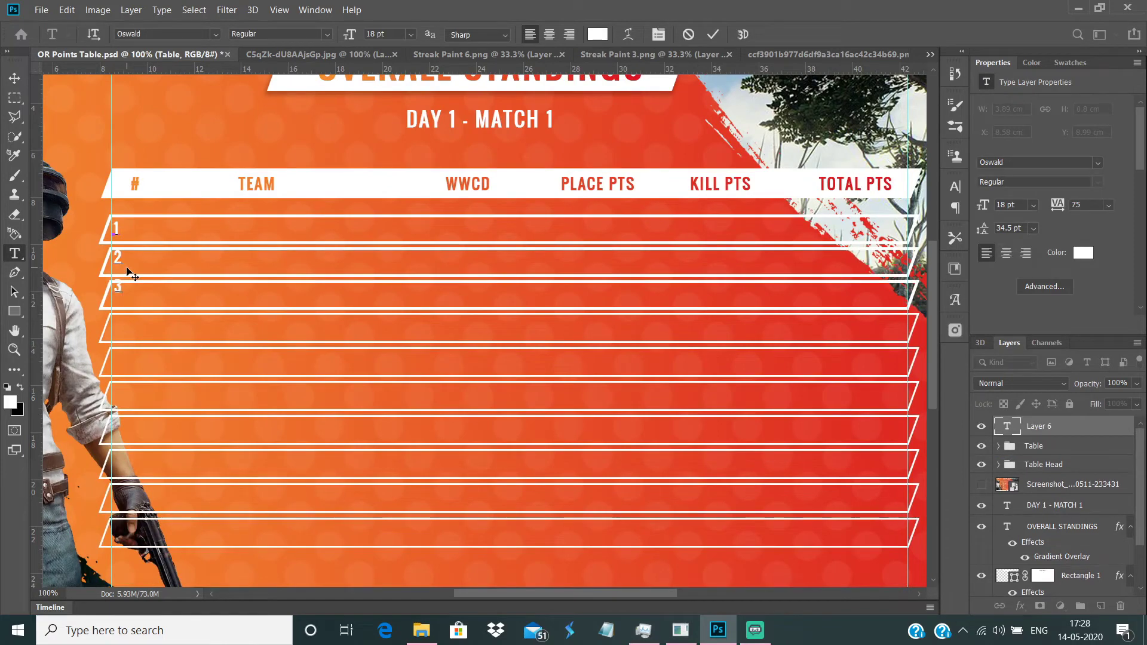
type("10")
key("ctrl+a")
left_click(549, 34)
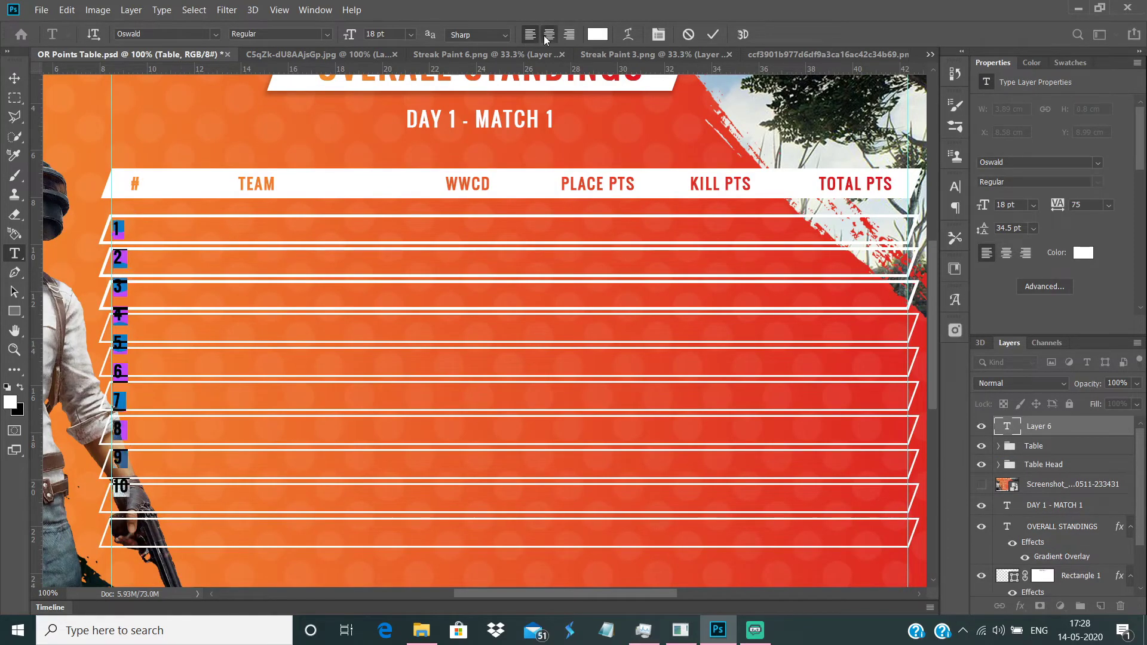
left_click(10, 81)
key("Right")
key("Right")
key("Right")
key("Down")
key("Down")
key("Down")
- Raise the rank numbers' line spacing to about 40–41 pt in the Character panel
left_click(14, 253)
left_click(121, 260)
key("ctrl+a")
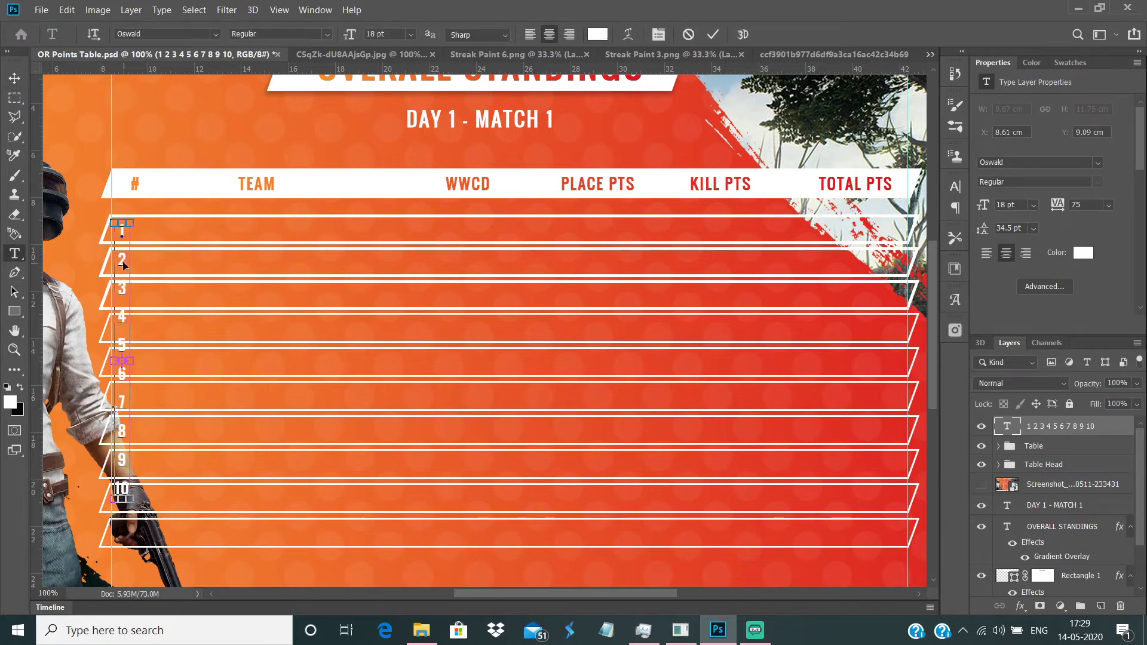
key("ctrl+t")
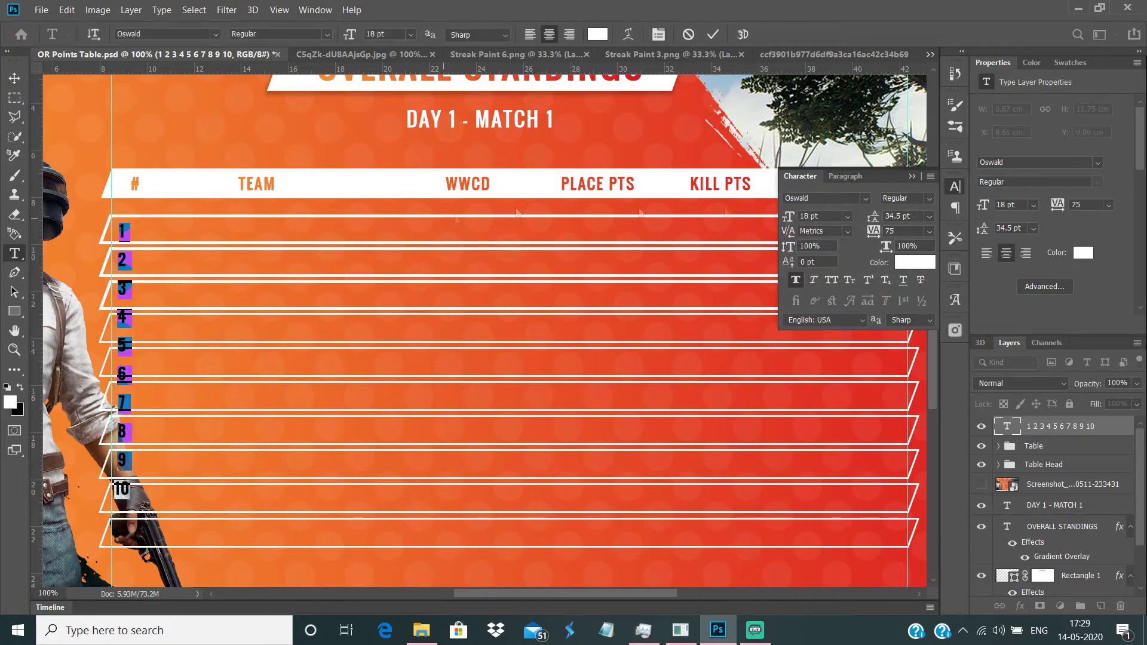
left_click_drag(873, 218, 849, 221)
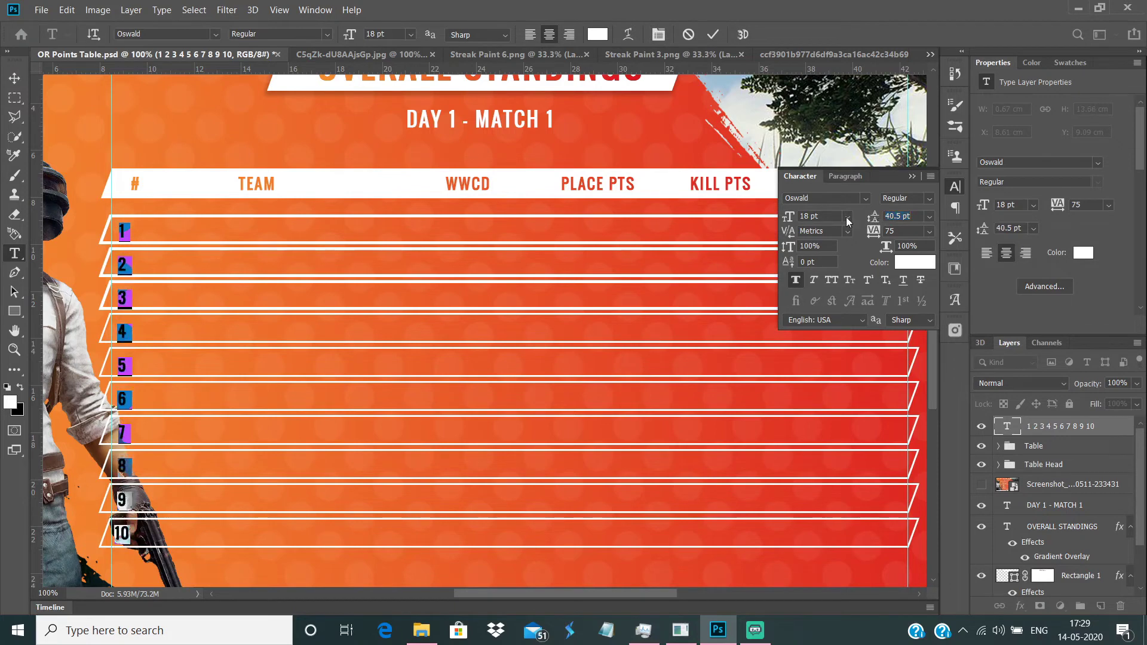
left_click(14, 77)
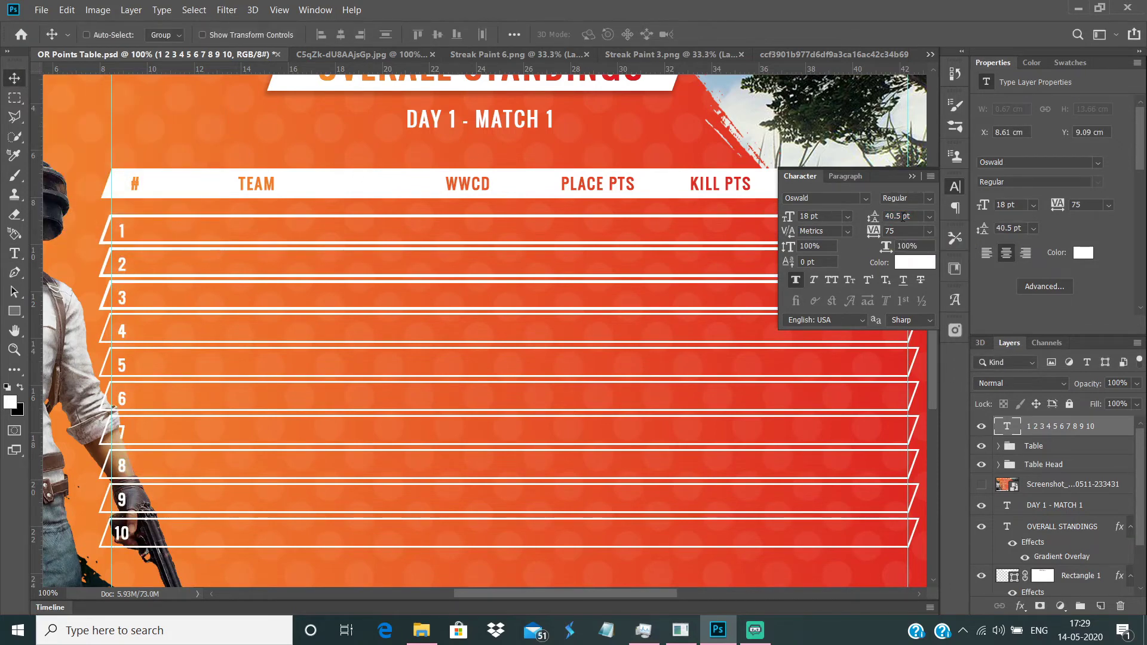
type("40")
key("Return")
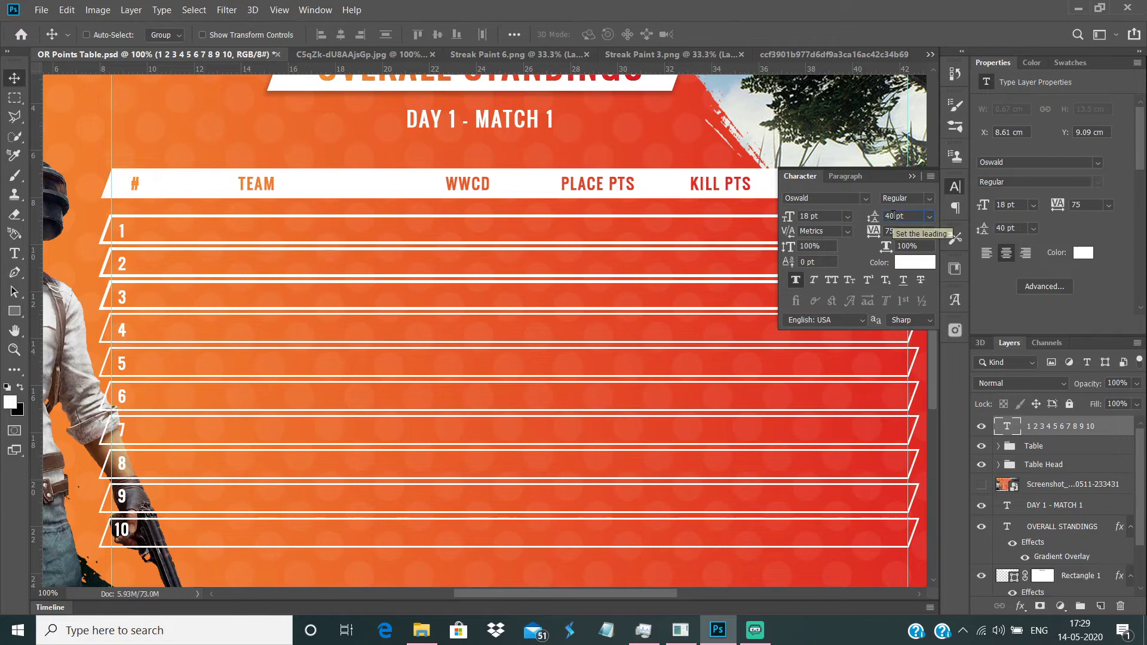
key("Up")
left_click(914, 175)
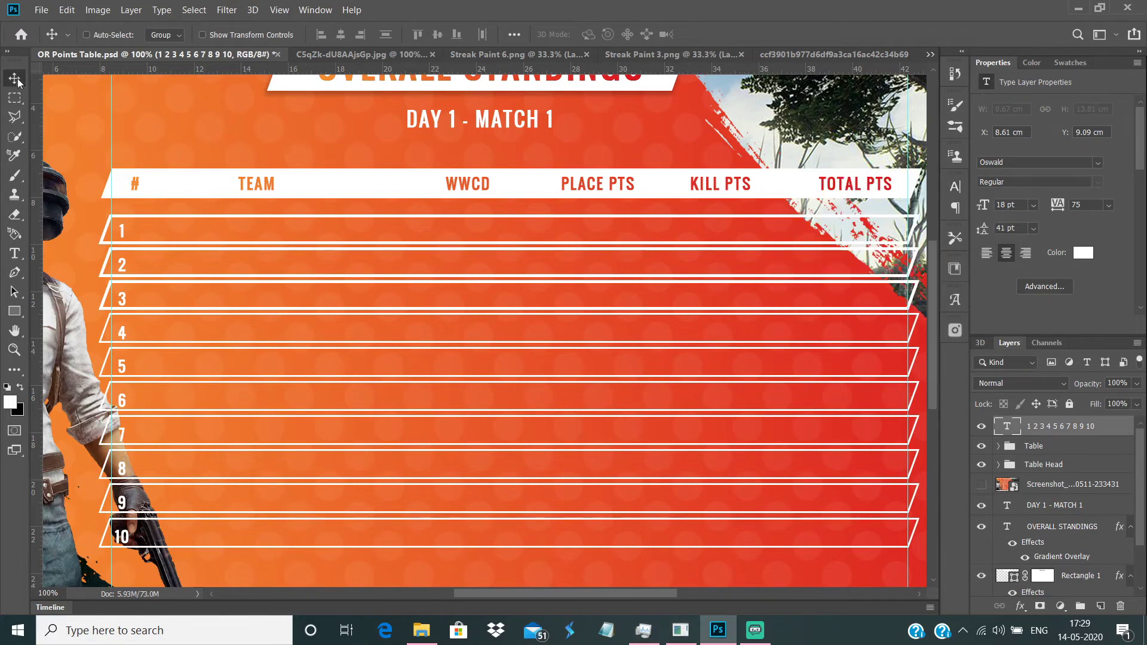
key("Up")
key("Up")
key("Up")
- Set the rank numbers' leading to exactly 40.5 pt and nudge them into their rows
double_click(121, 242)
left_click(955, 187)
type("40.5")
key("Return")
left_click(955, 187)
left_click(14, 78)
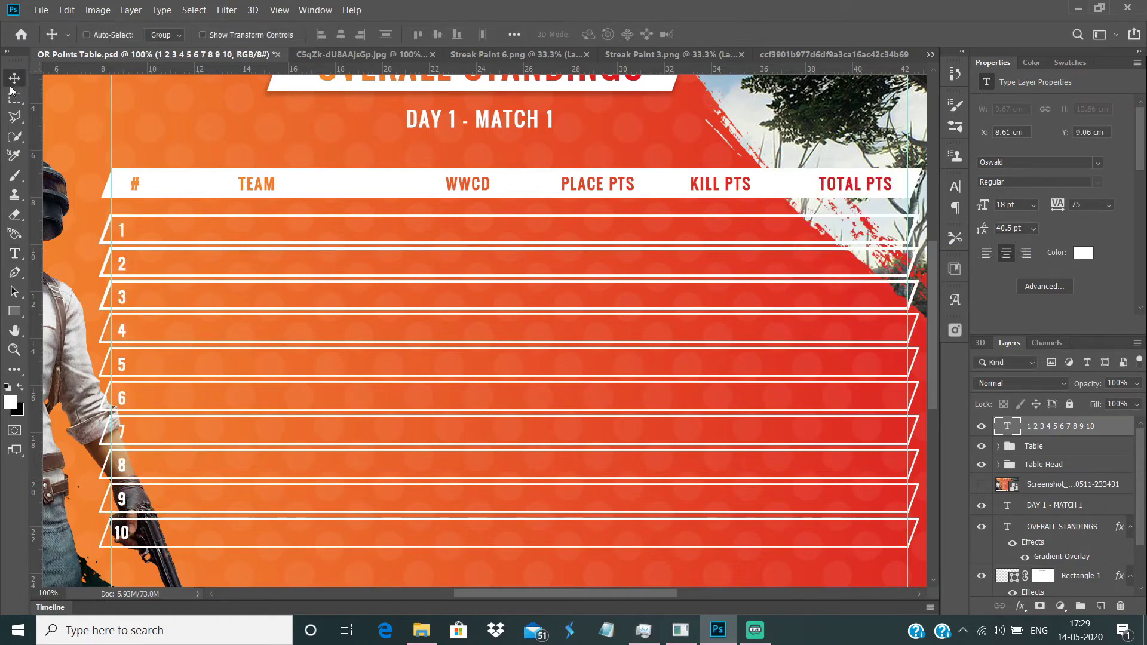
key("Right")
key("Right")
key("Right")
key("Right")
key("Right")
key("Right")
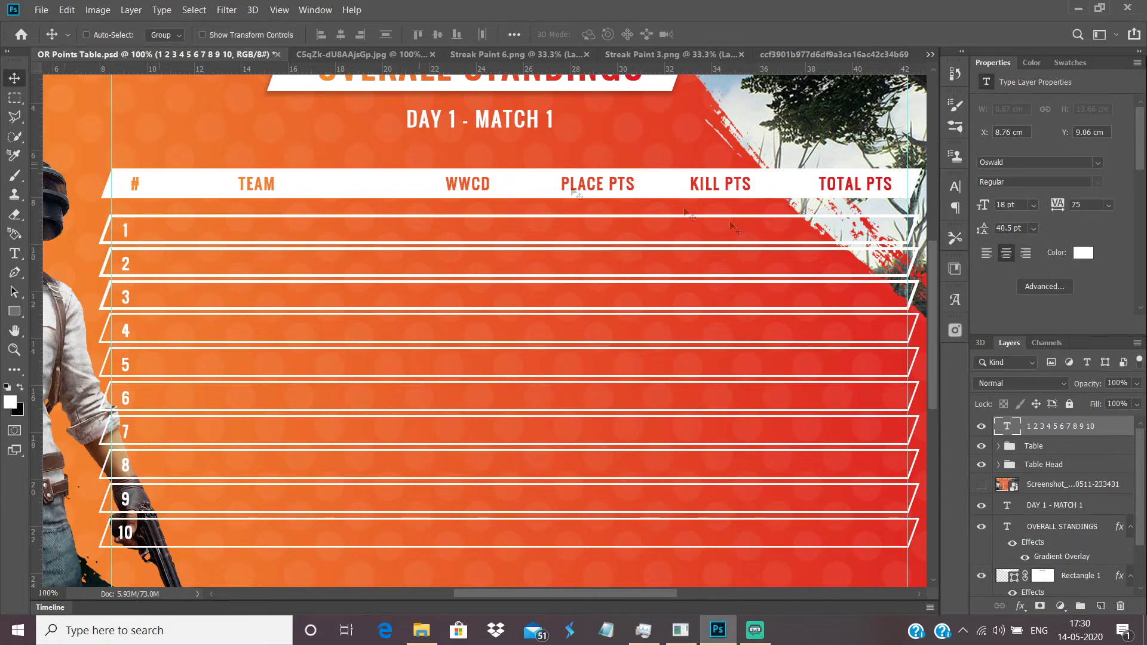
left_click(981, 484)
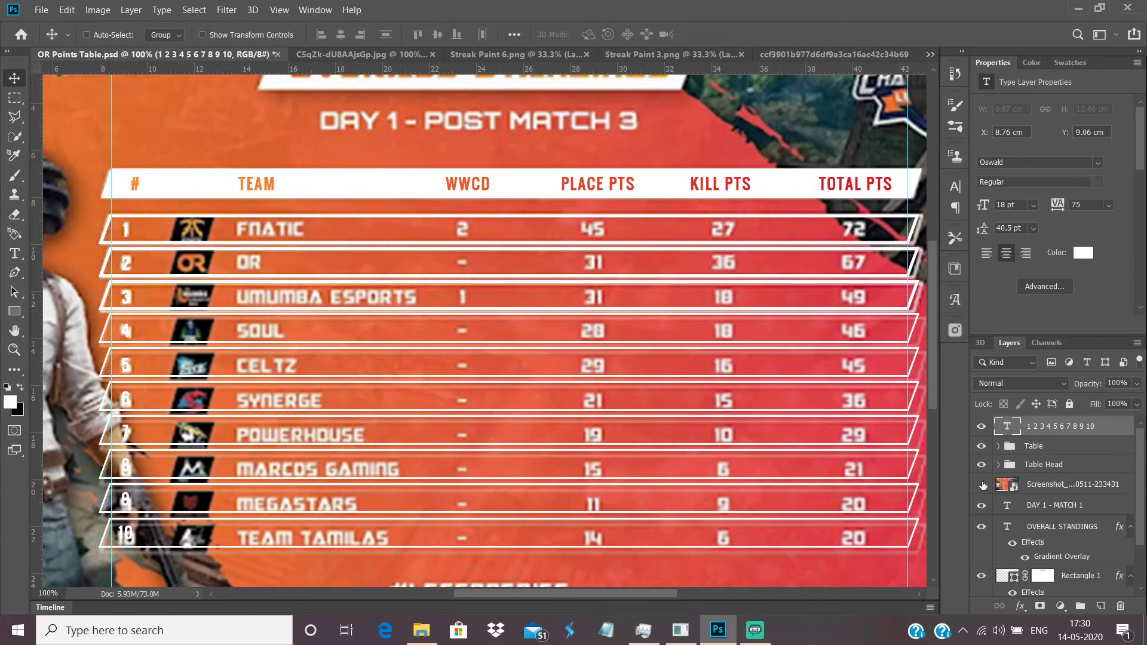
- Type TEAM NAME, TEAM NAME 2 and TEAM NAME 3 on separate lines in the team column
left_click(981, 484)
key("t")
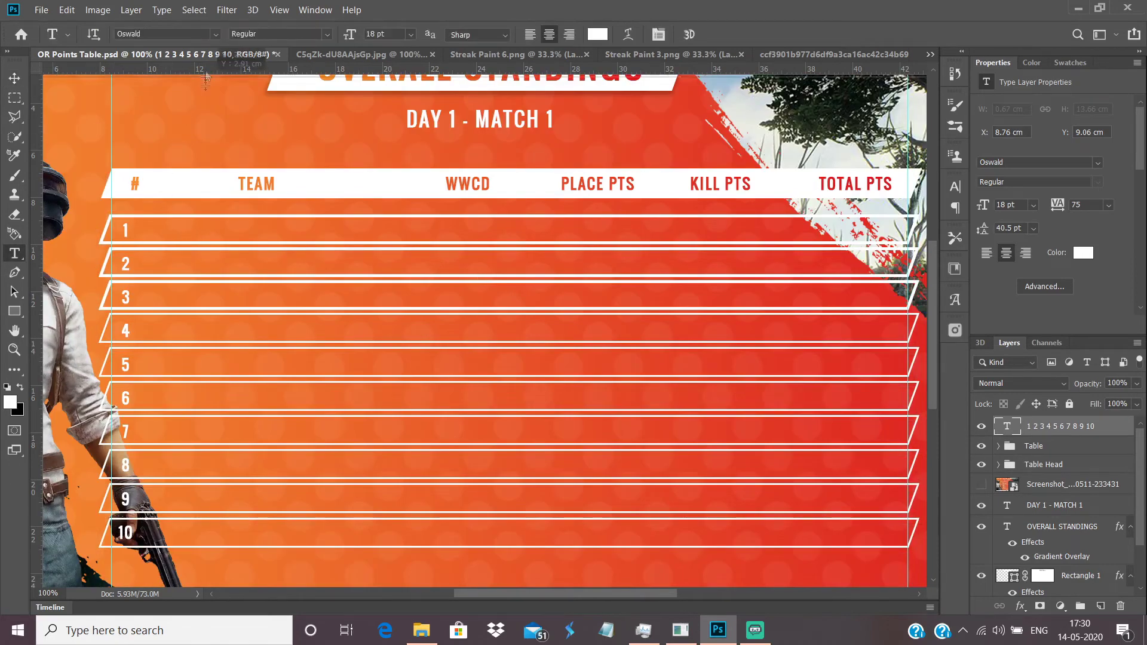
left_click(213, 234)
type("TEAM NAME 1")
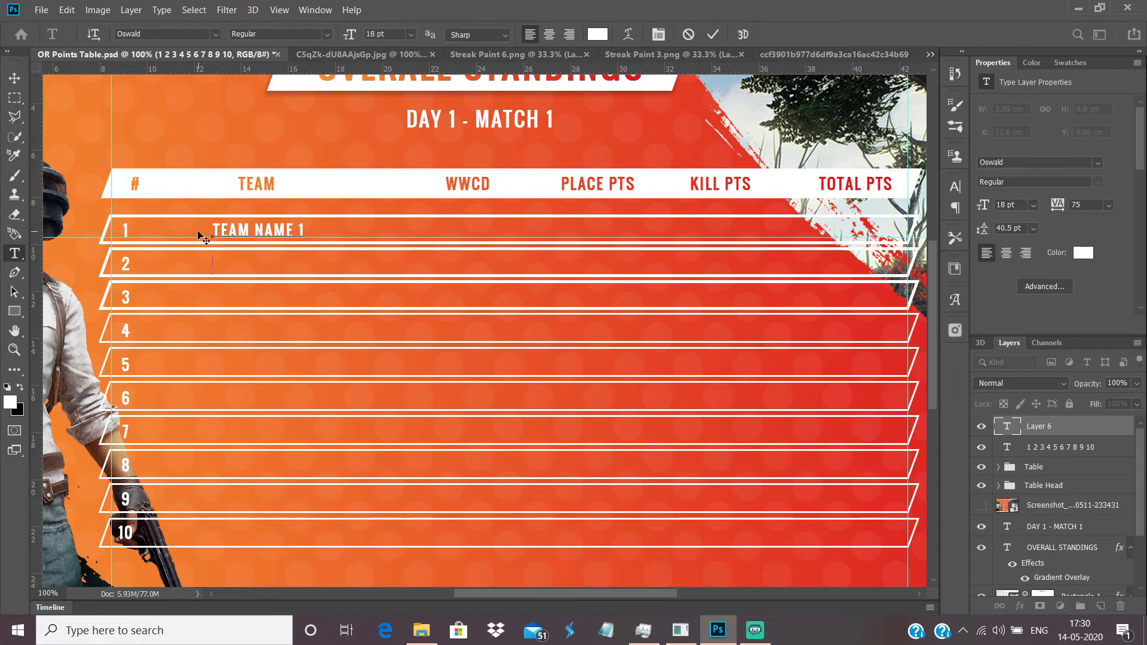
left_click_drag(213, 232, 279, 231)
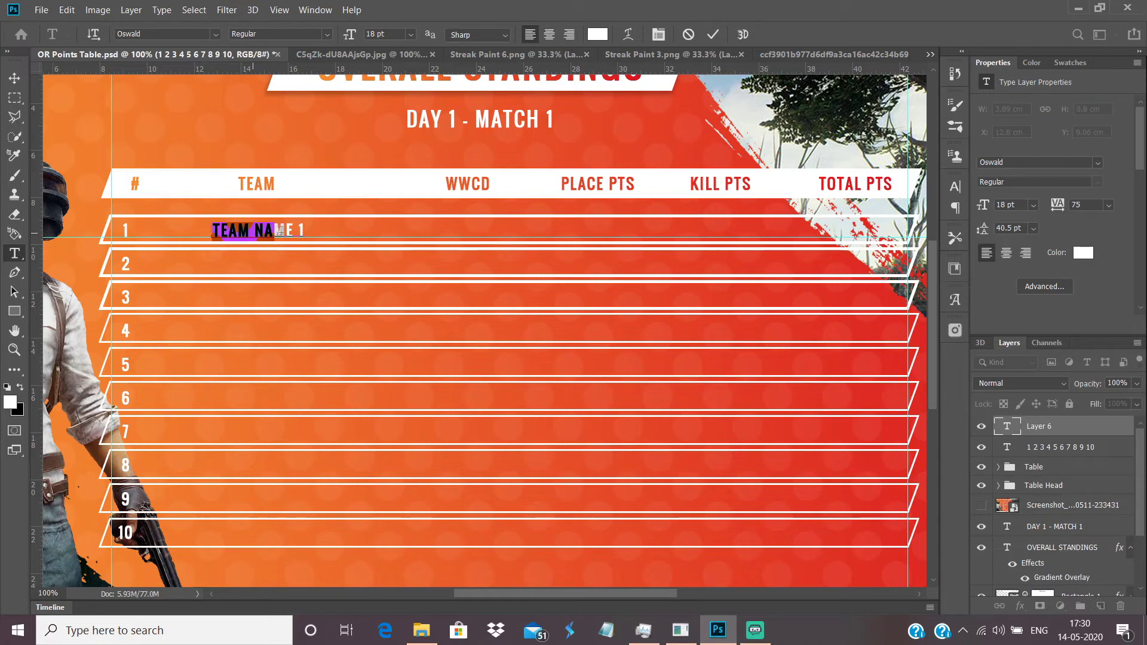
key("ctrl+c")
key("End")
key("Return")
key("ctrl+v")
type("2")
key("Return")
key("ctrl+v")
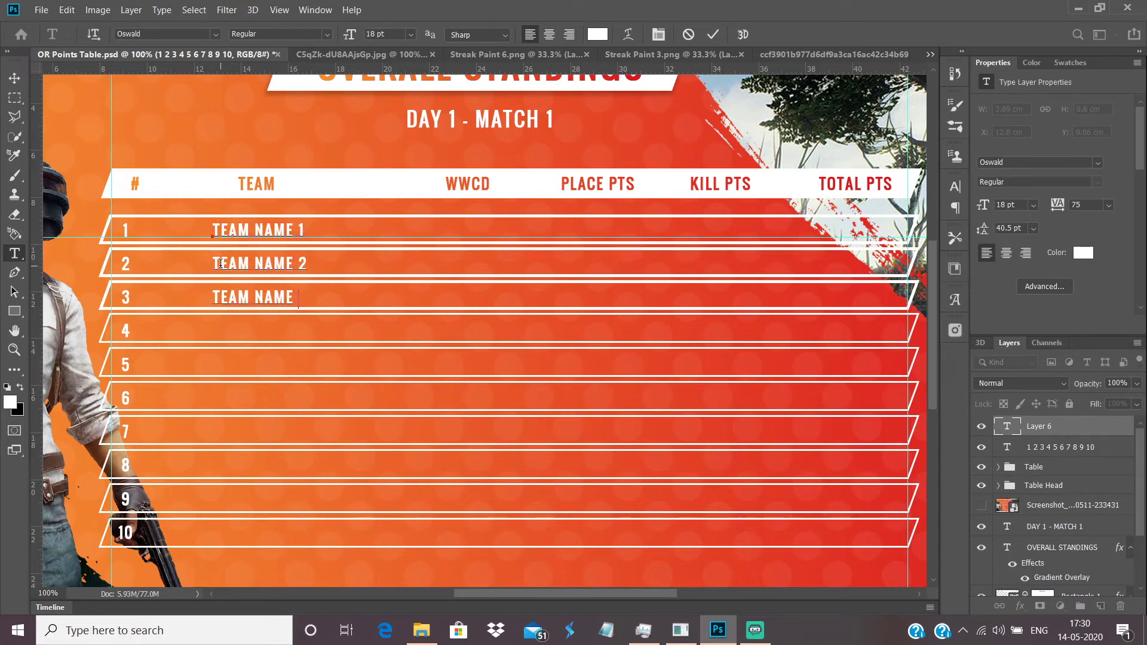
type("3")
- Add lines TEAM NAME 4–6, centre-align all the names, and move them under the TEAM heading
key("Return")
key("ctrl+v")
type("4")
key("Return")
key("ctrl+v")
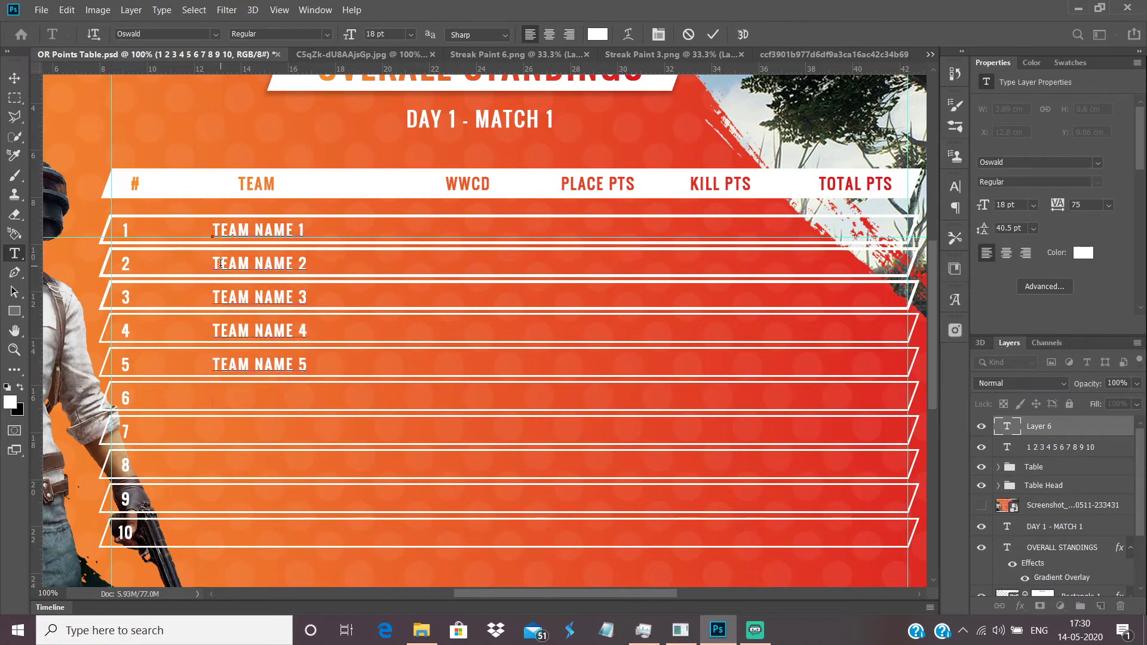
left_click(551, 34)
key("ctrl+a")
key("ctrl+shift+l")
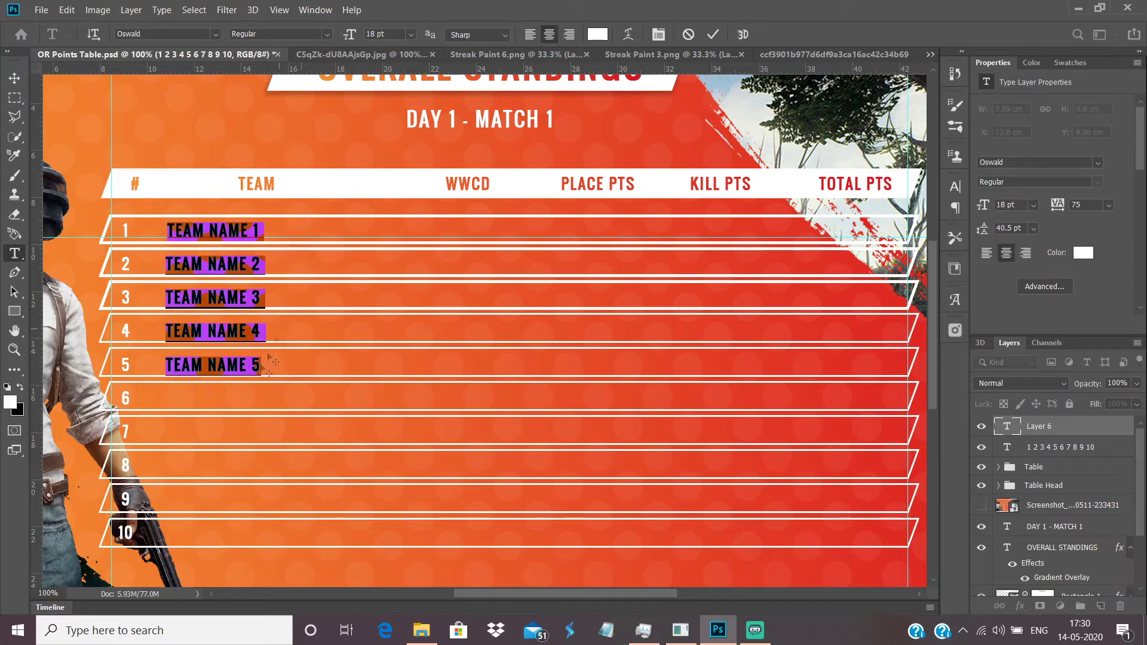
key("ctrl+a")
key("ctrl+shift+c")
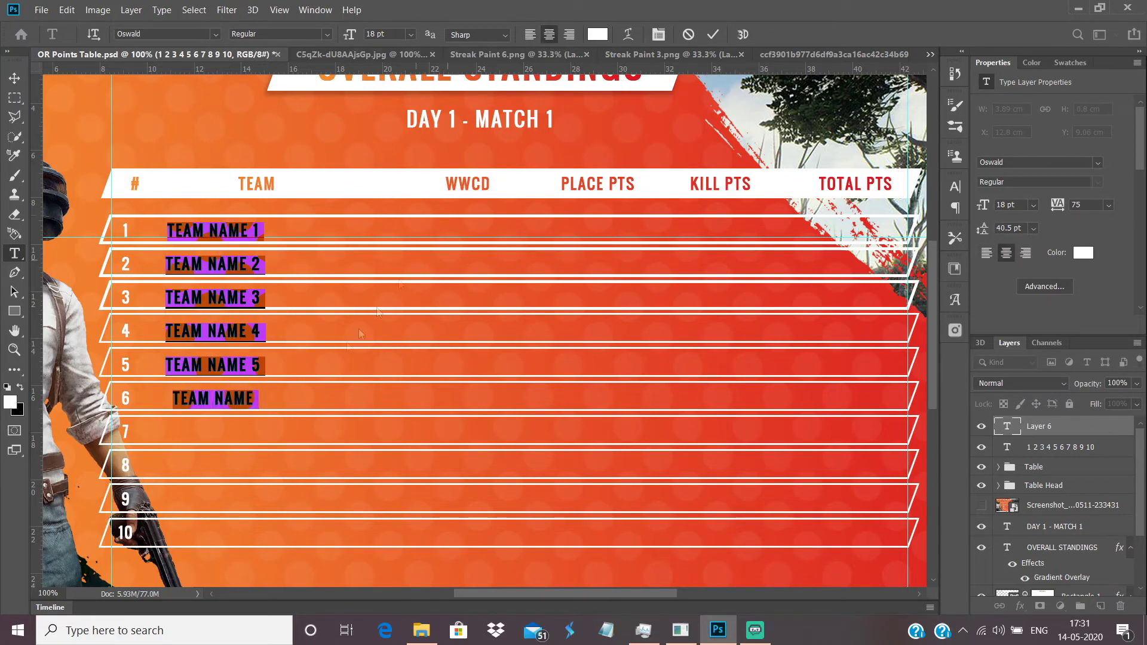
left_click(266, 395)
type("6")
key("Return")
left_click(15, 84)
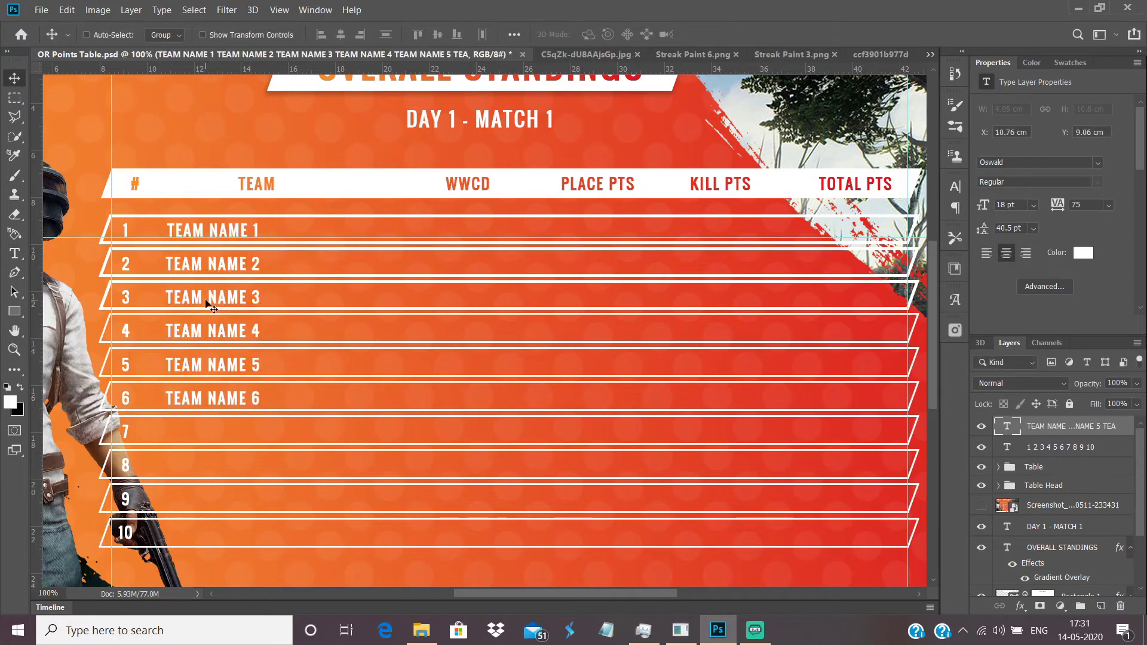
left_click_drag(202, 296, 248, 297)
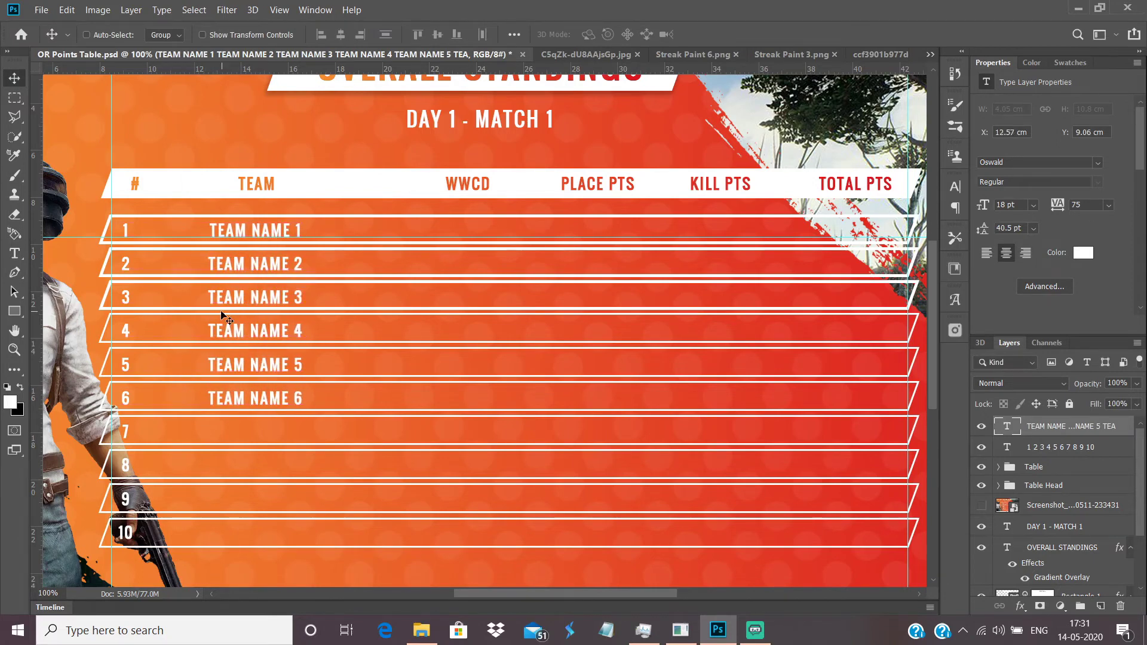
- Enter 1 as the first WWCD value in row 1
left_click(17, 253)
left_click(461, 235)
type("1")
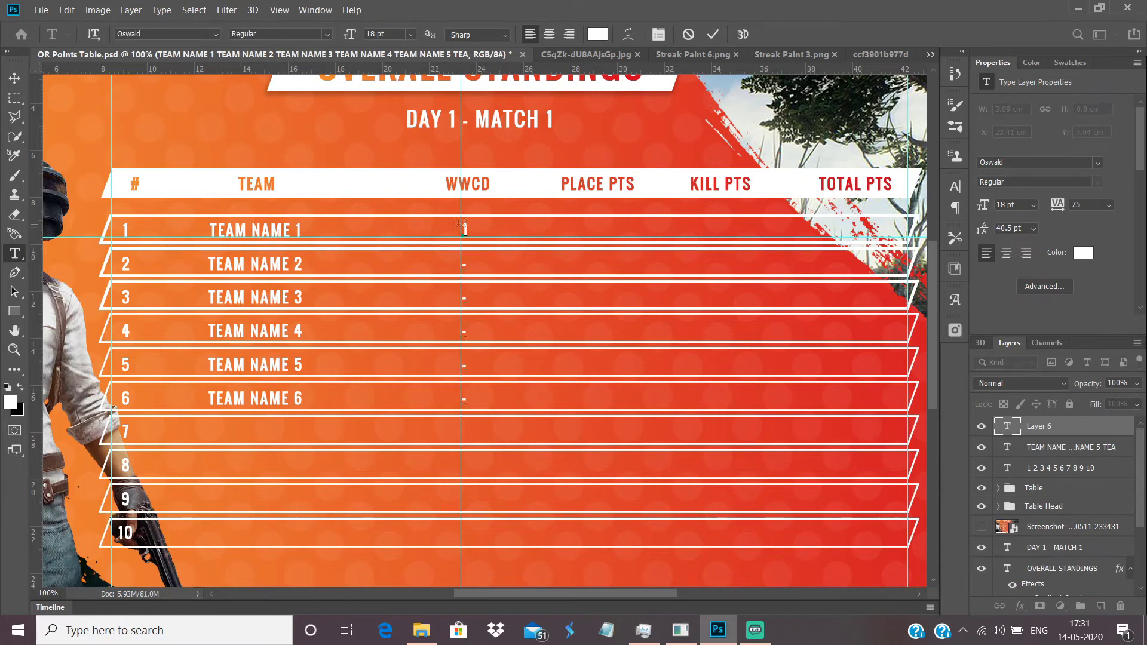
- Centre the WWCD column and type centred PLACE PTS values 20, 12, 10, 6, 4, 2
left_click(549, 35)
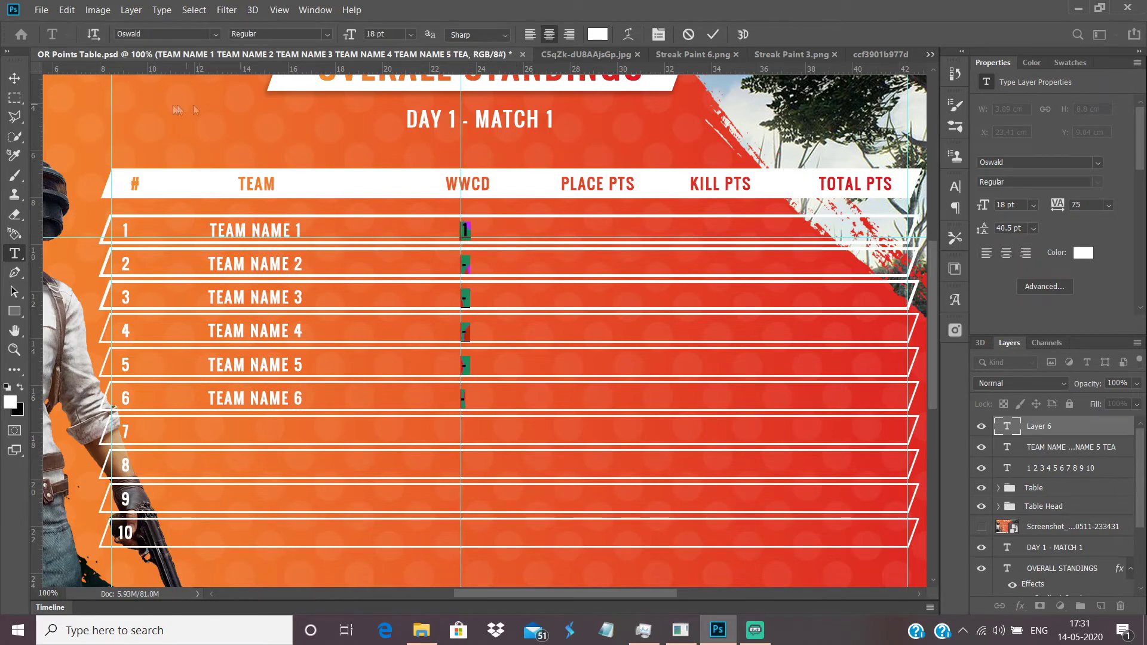
left_click(13, 79)
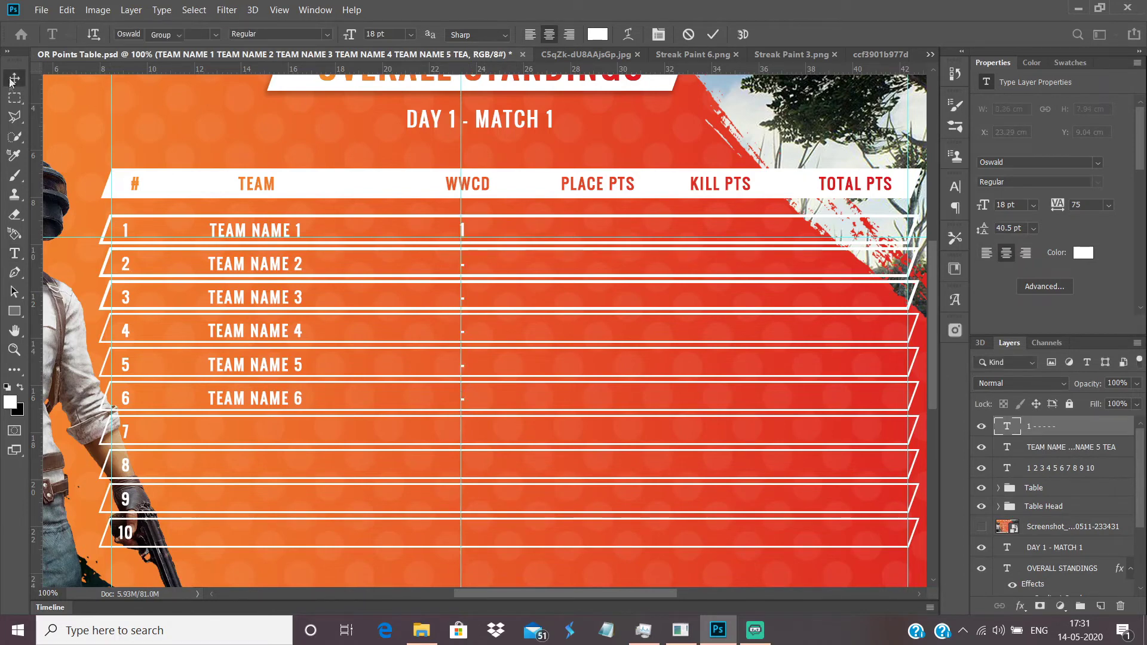
left_click(14, 253)
left_click(576, 236)
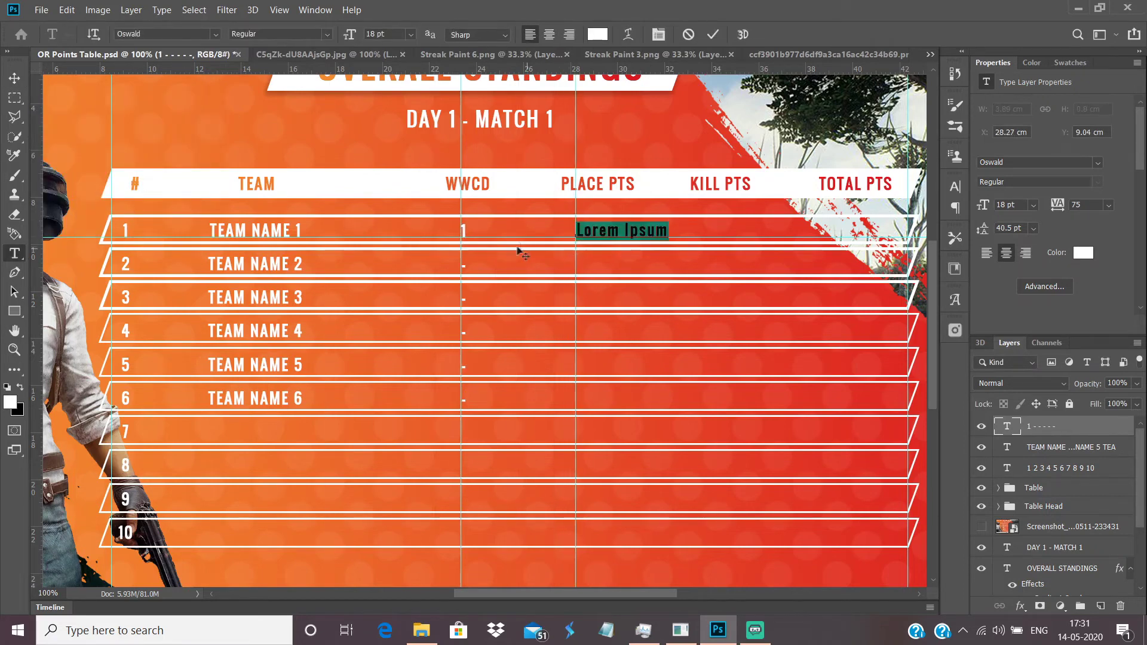
type("20")
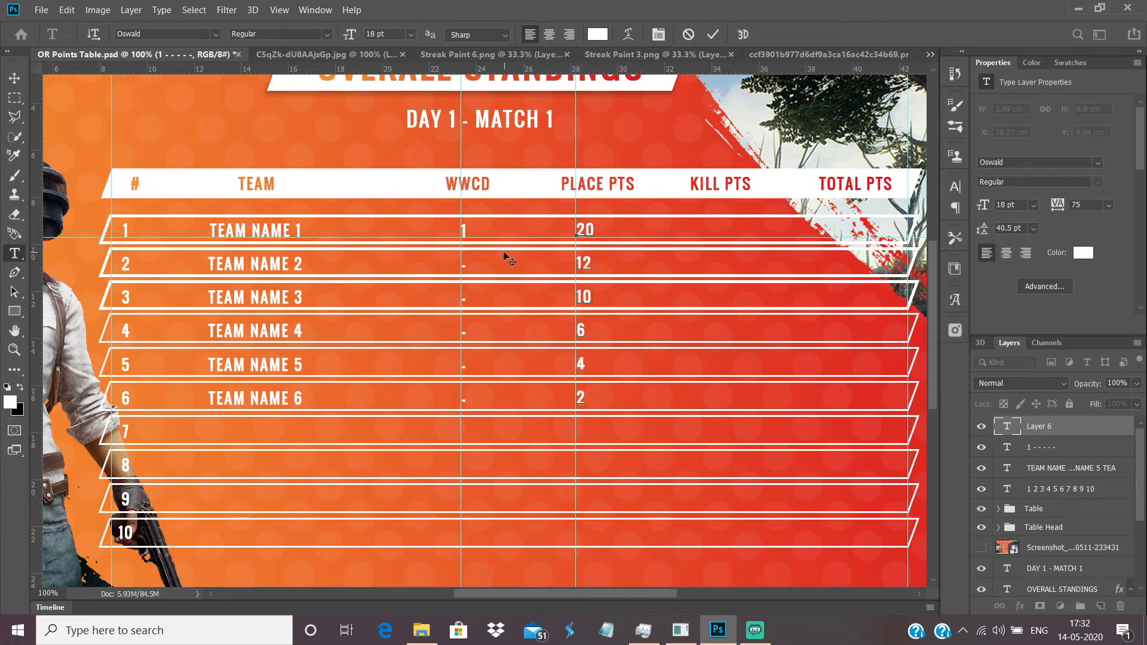
key("ctrl+a")
left_click(549, 34)
left_click(15, 78)
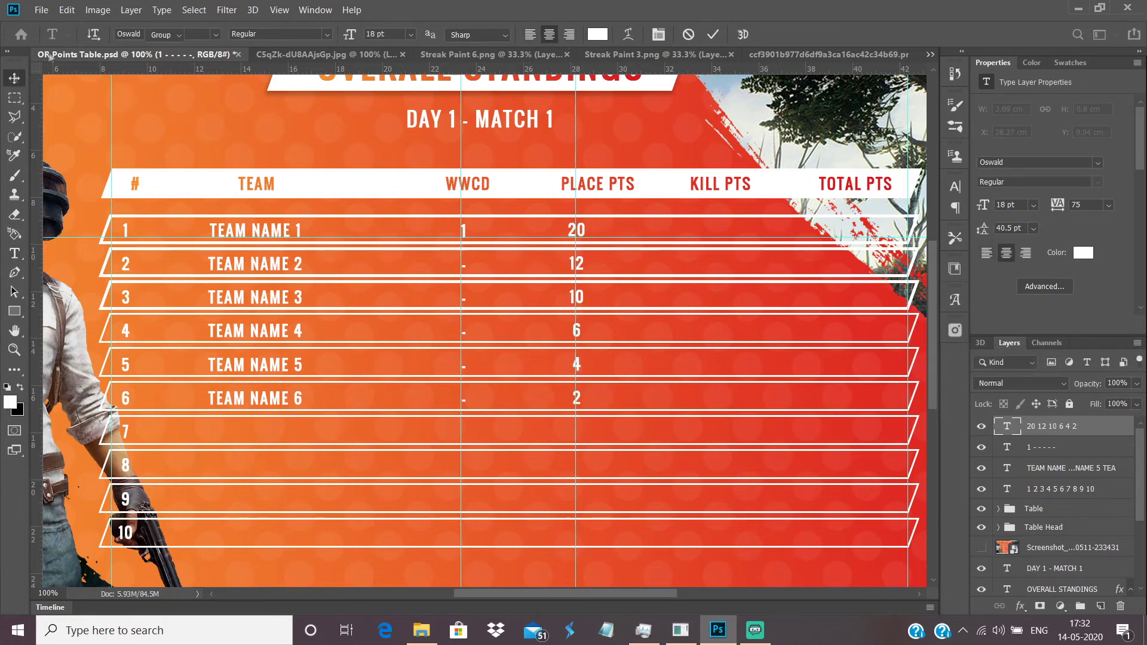
key("Right")
key("Right")
key("Right")
key("Right")
key("Right")
key("Right")
key("Right")
key("Right")
key("Right")
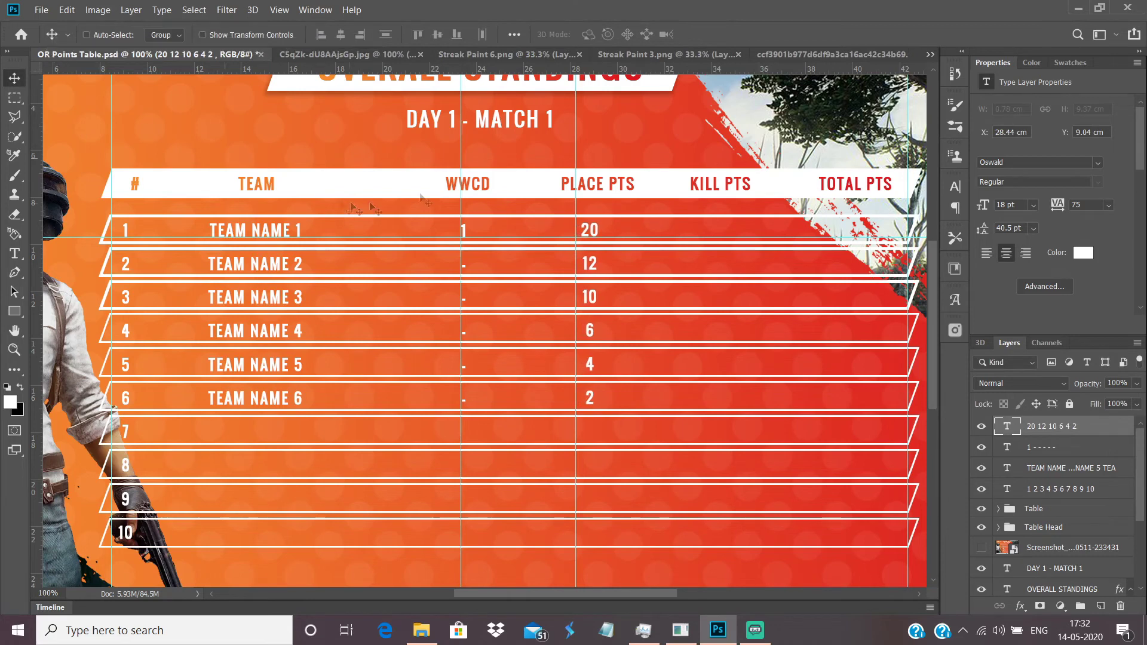
- Copy the points column under KILL PTS and TOTAL PTS, adding a vertical guide at each
key("ctrl+j")
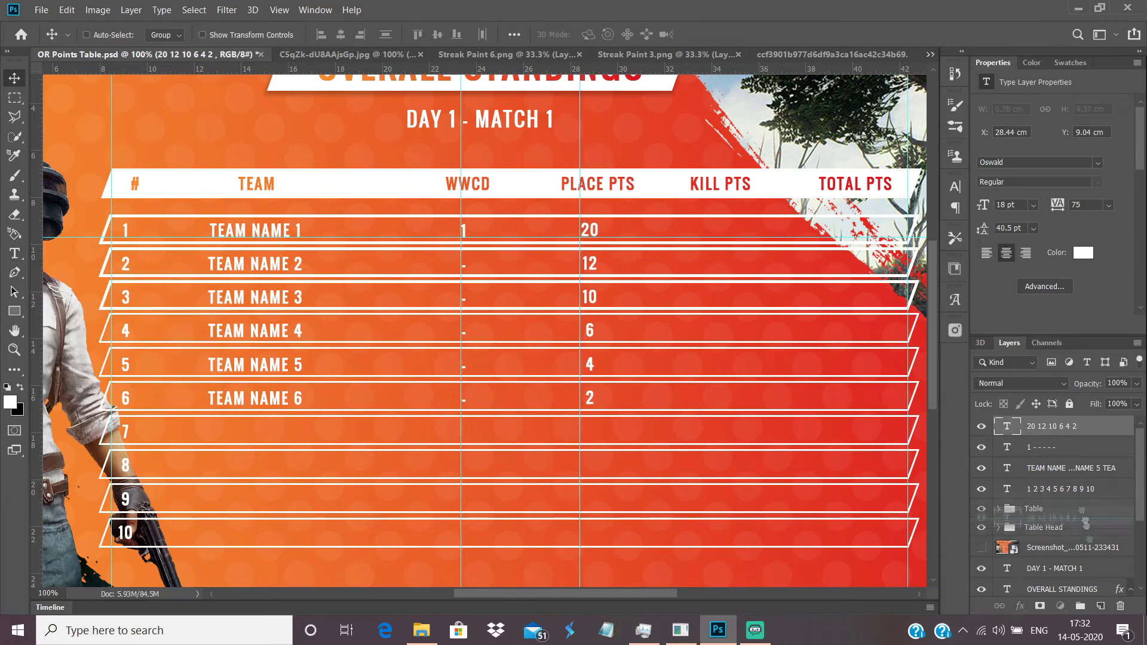
left_click_drag(589, 280, 723, 272)
mouse_move(36, 302)
left_mouse_down()
mouse_move(729, 324)
mouse_move(715, 324)
left_mouse_up()
key("ctrl+j")
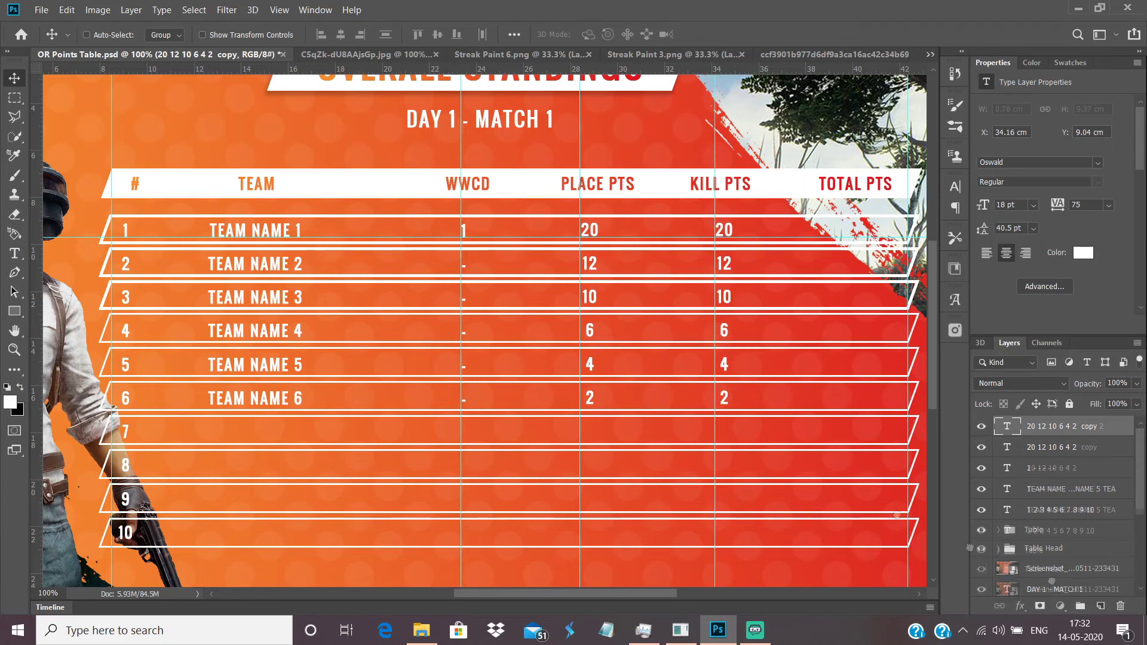
left_click_drag(720, 298, 855, 298)
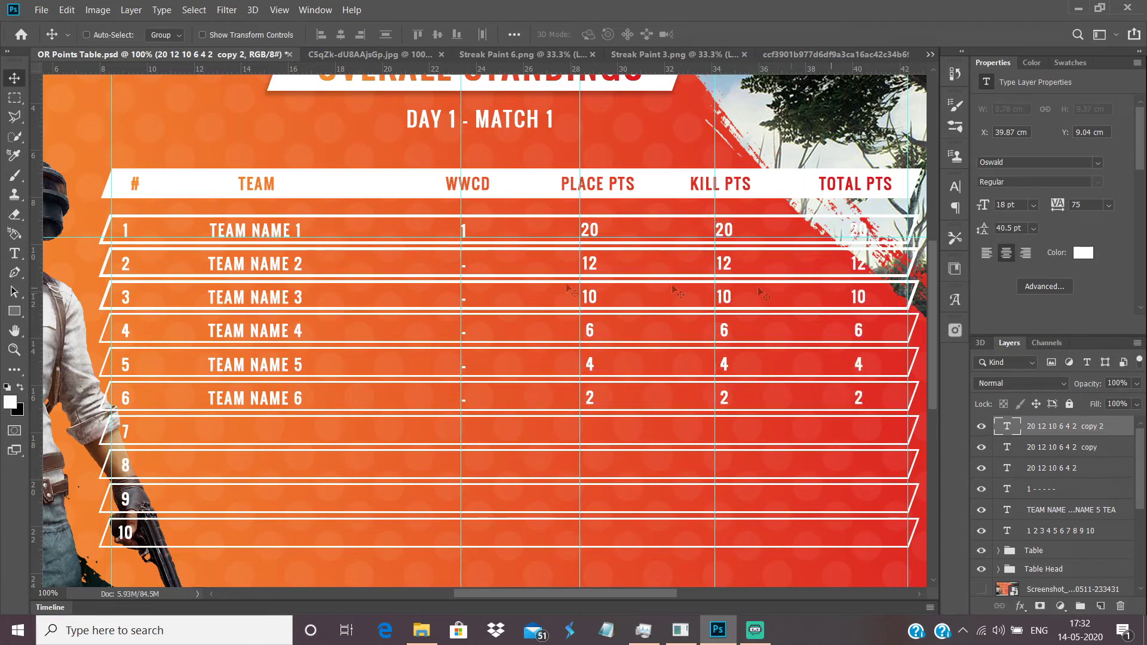
left_click_drag(36, 293, 853, 335)
key("ctrl+minus")
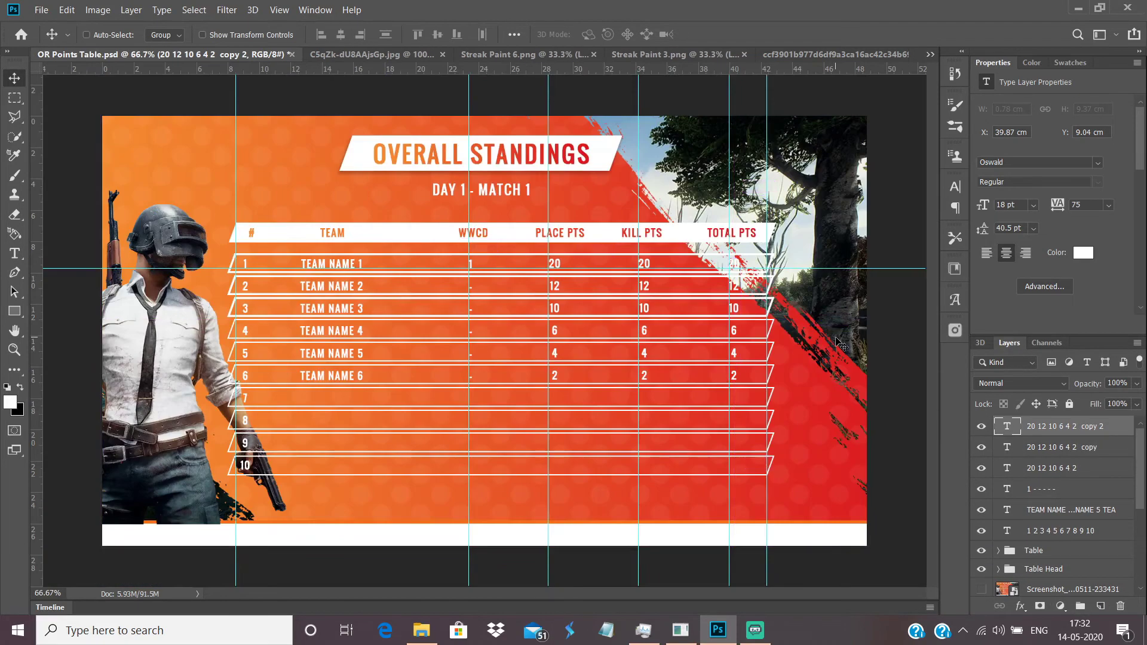
- Add a black Solid Color fill layer at reduced opacity to darken the background
scroll(1030, 550, "down", 5)
scroll(1051, 508, "up", 5)
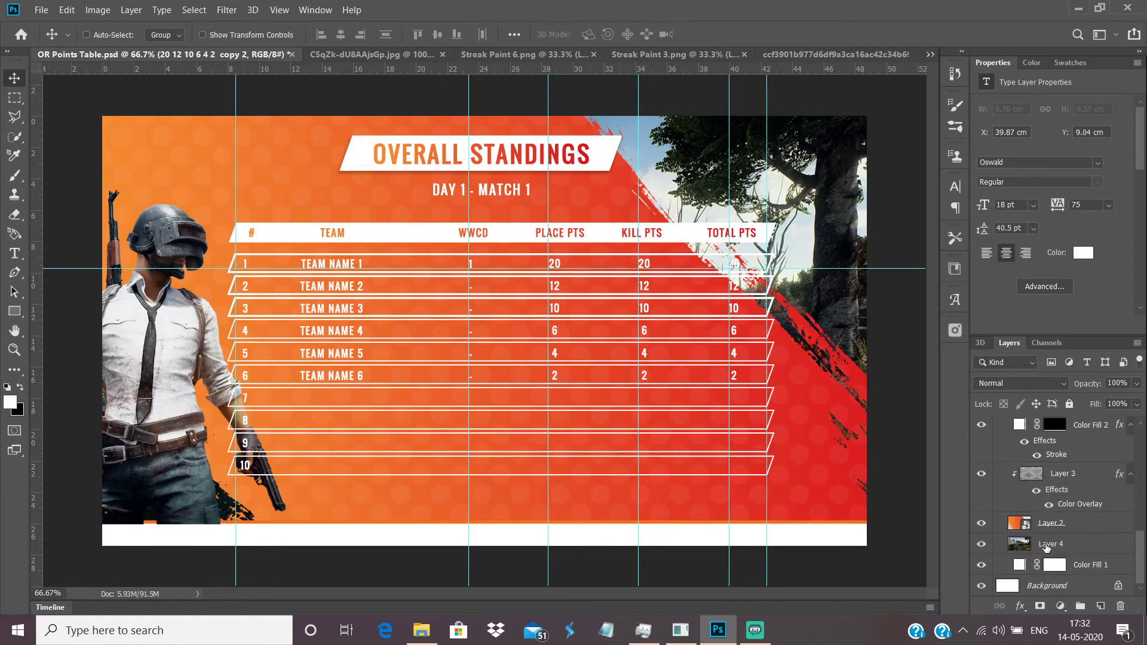
left_click(1051, 541)
left_click(1060, 606)
left_click(1039, 341)
left_click(1038, 180)
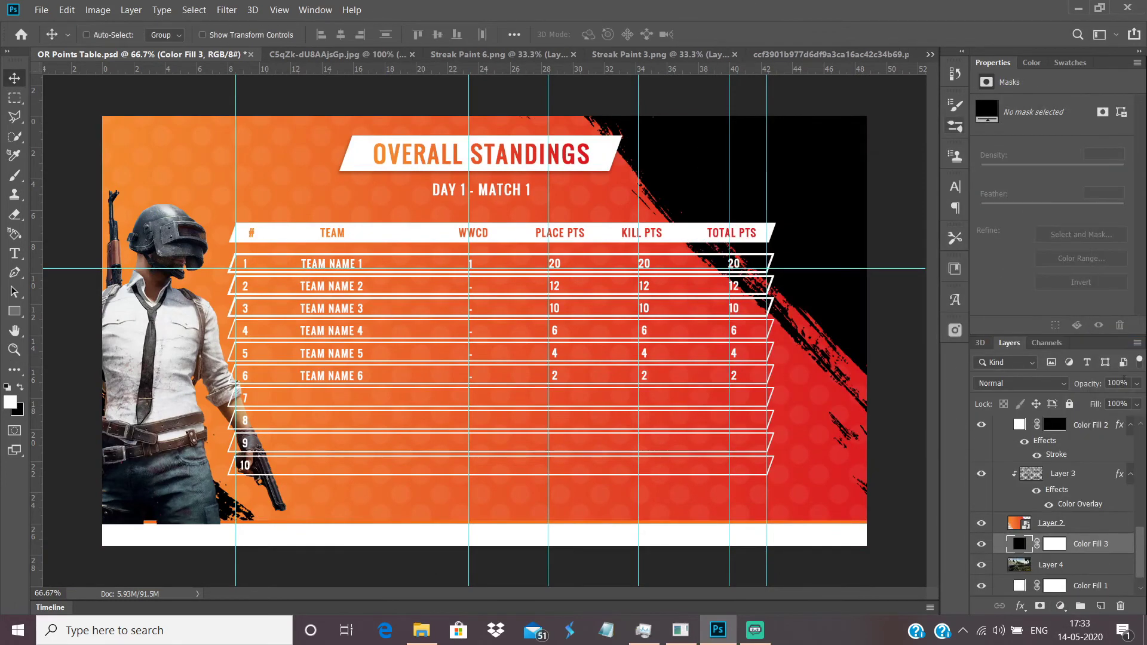
type("75")
key("Return")
type("6")
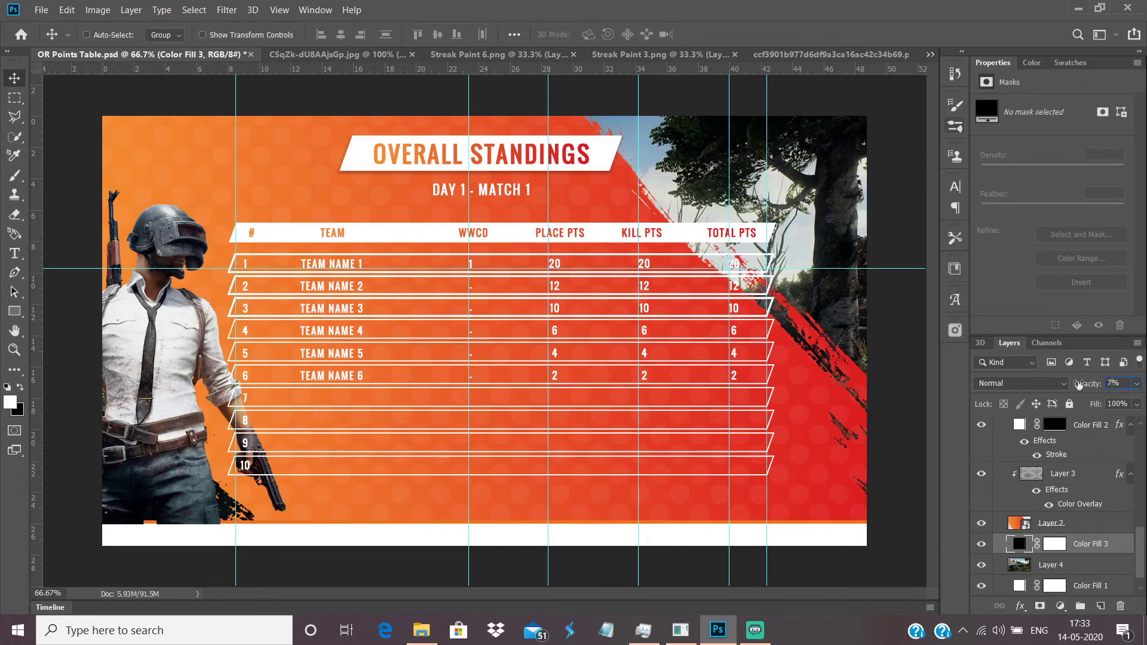
type("5")
type("50")
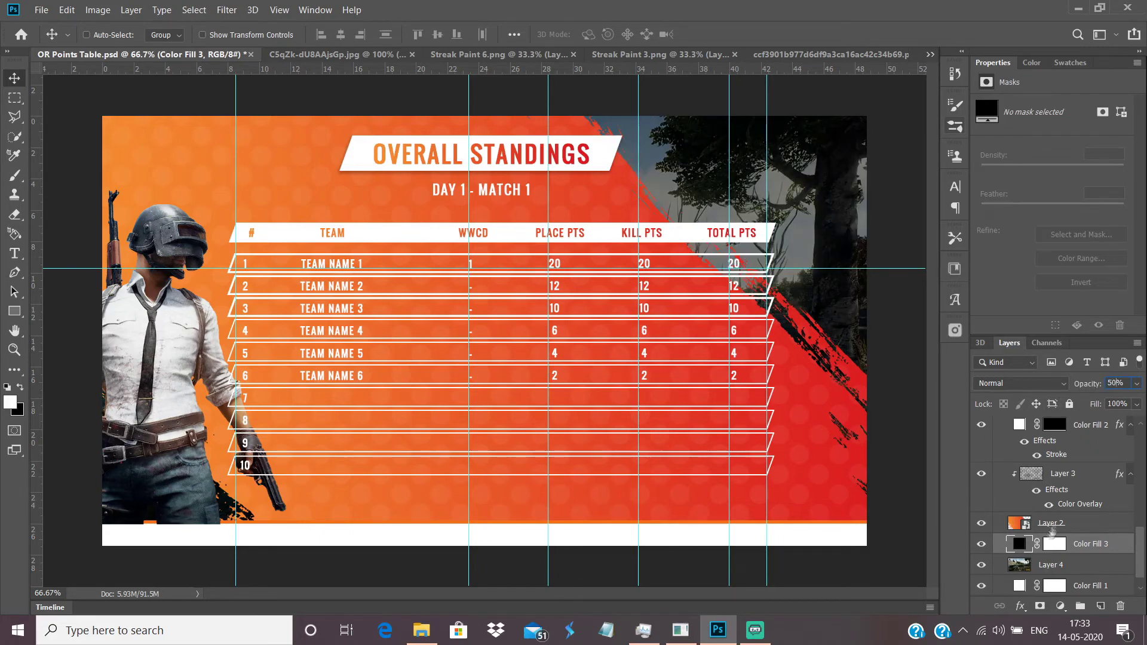
- Apply Gaussian Blur and Add Noise to the background photo, then hide the guides
left_click(1048, 568)
left_click(227, 10)
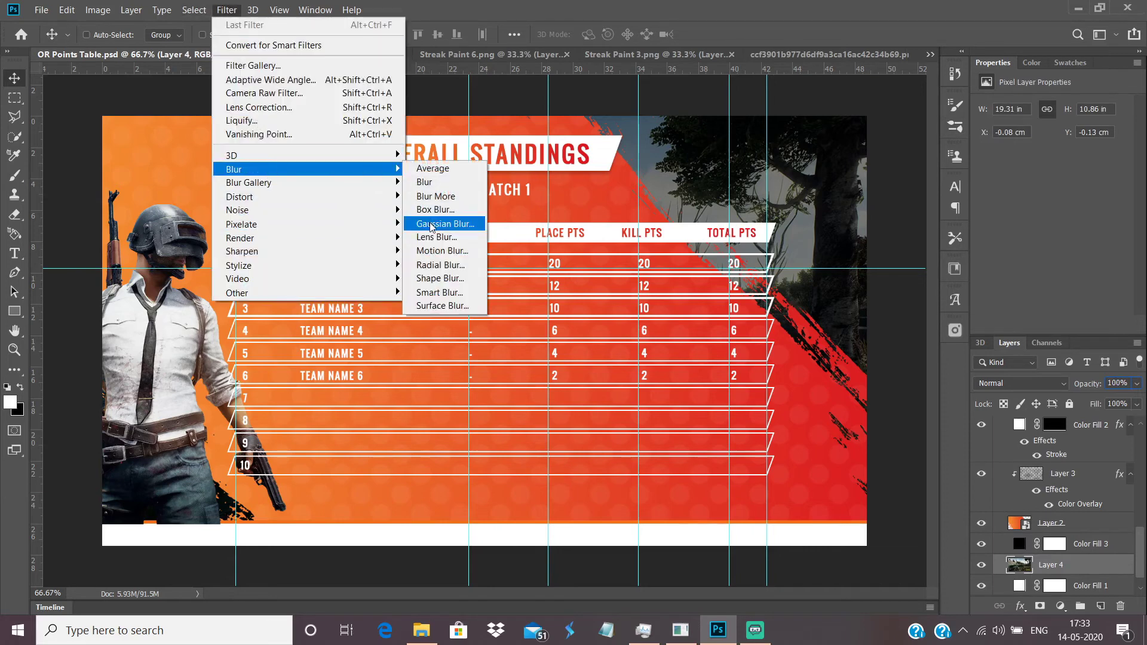
left_click(448, 223)
left_click(276, 143)
mouse_move(240, 238)
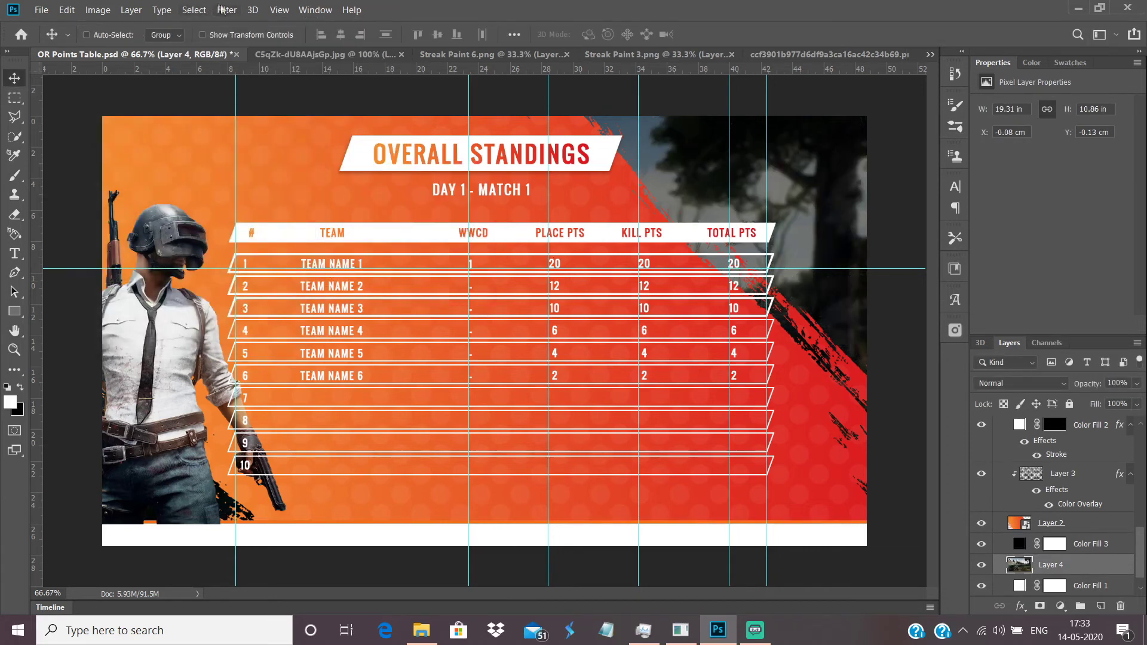
left_click(227, 10)
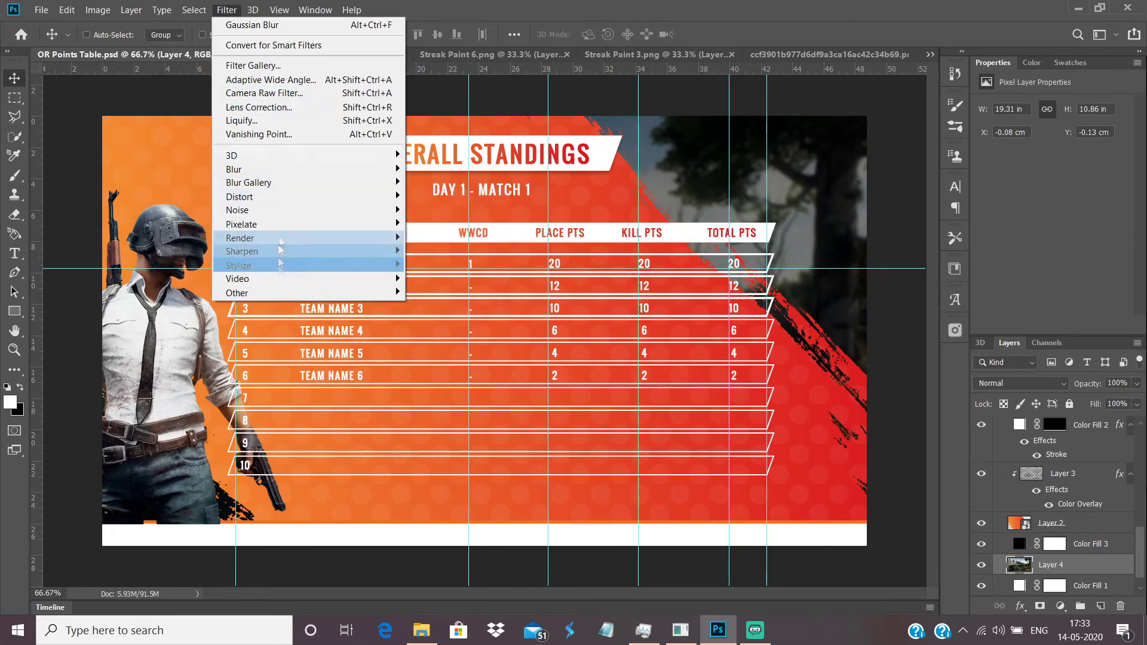
mouse_move(237, 209)
left_click(439, 264)
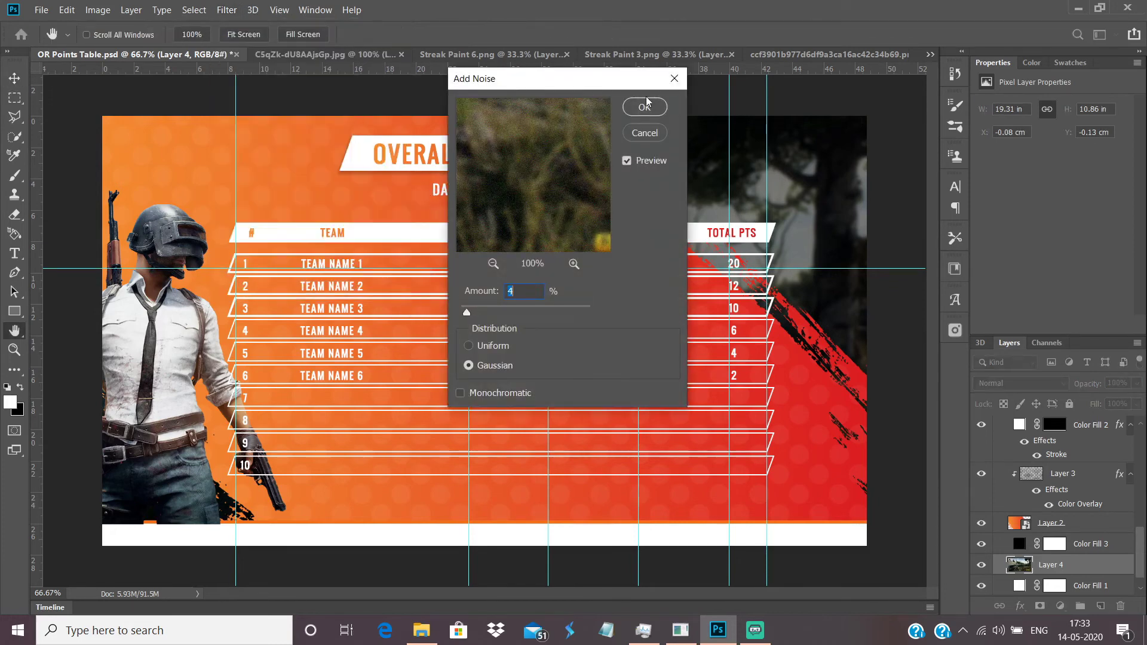
left_click(645, 106)
key("ctrl+semicolon")
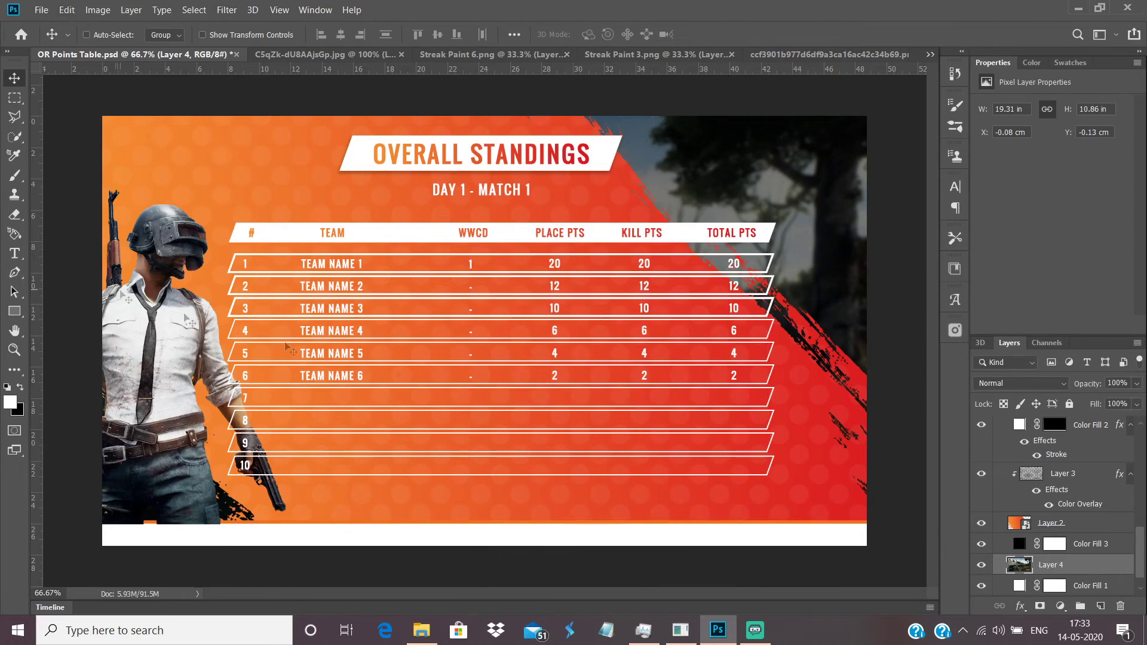
scroll(1051, 508, "up", 5)
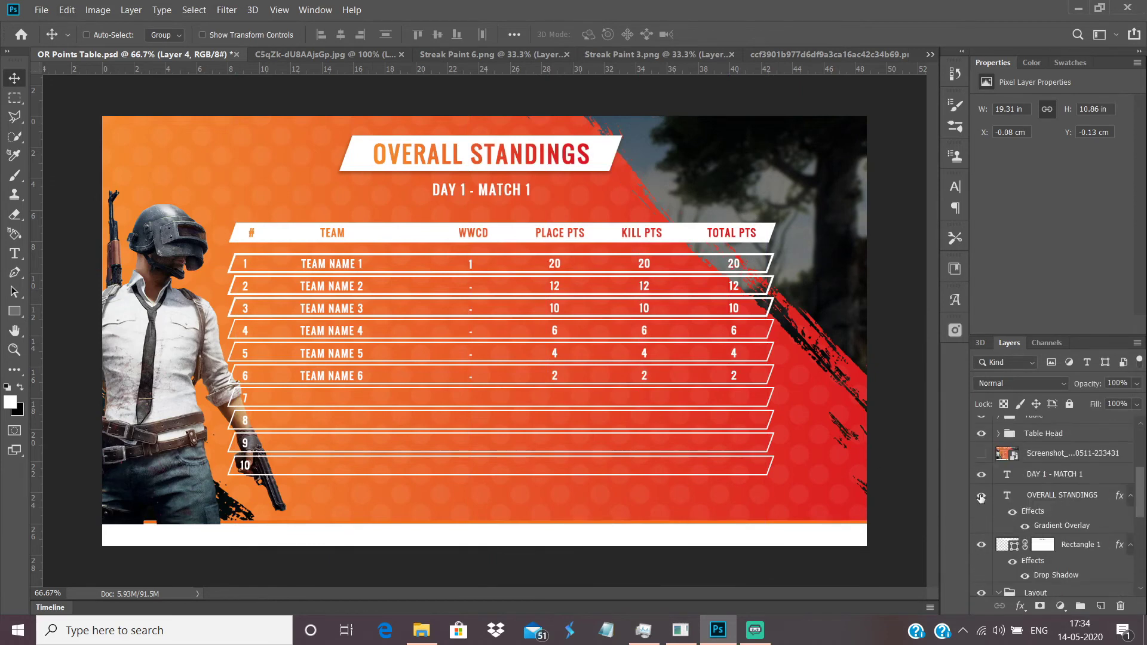
- Add the white hashtag #ROMITJRRTUTORIALS at 24 pt, centred beneath the standings table
left_click(14, 254)
left_click(409, 500)
key("Escape")
scroll(1051, 507, "up", 3)
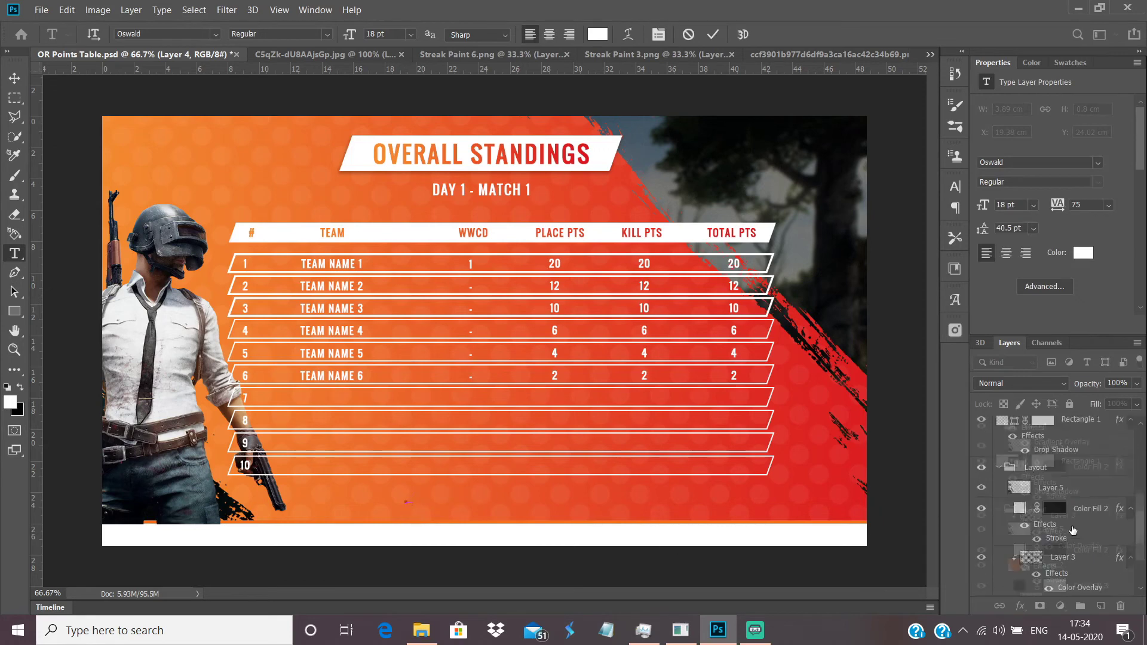
left_click(410, 502)
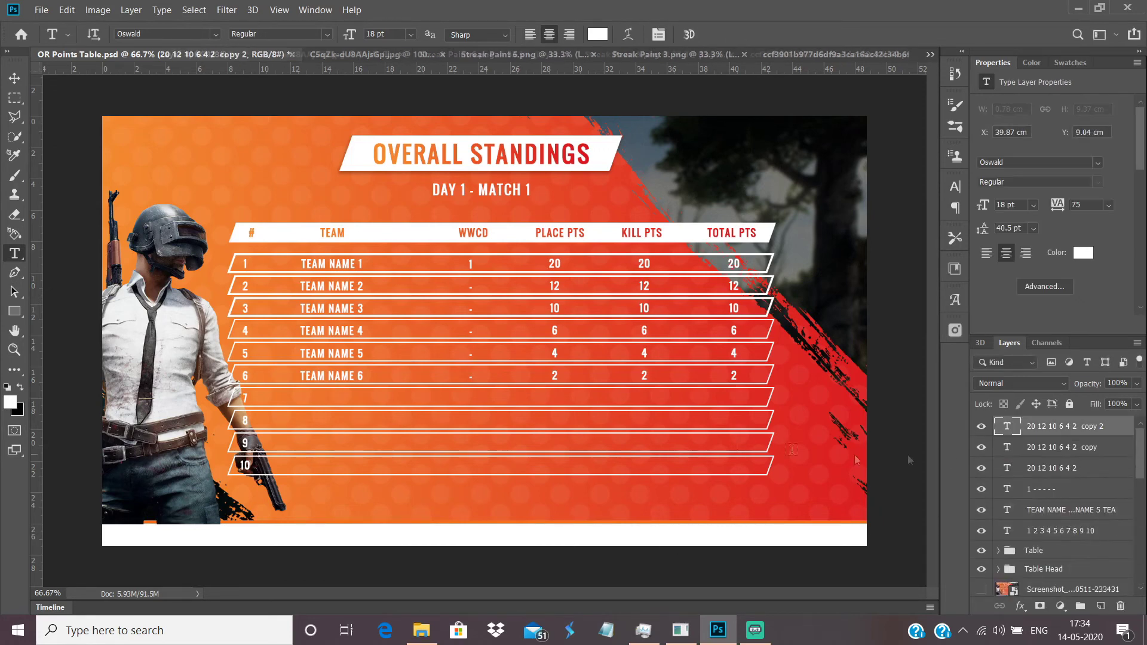
type("#ROMITIRTUTORIALS")
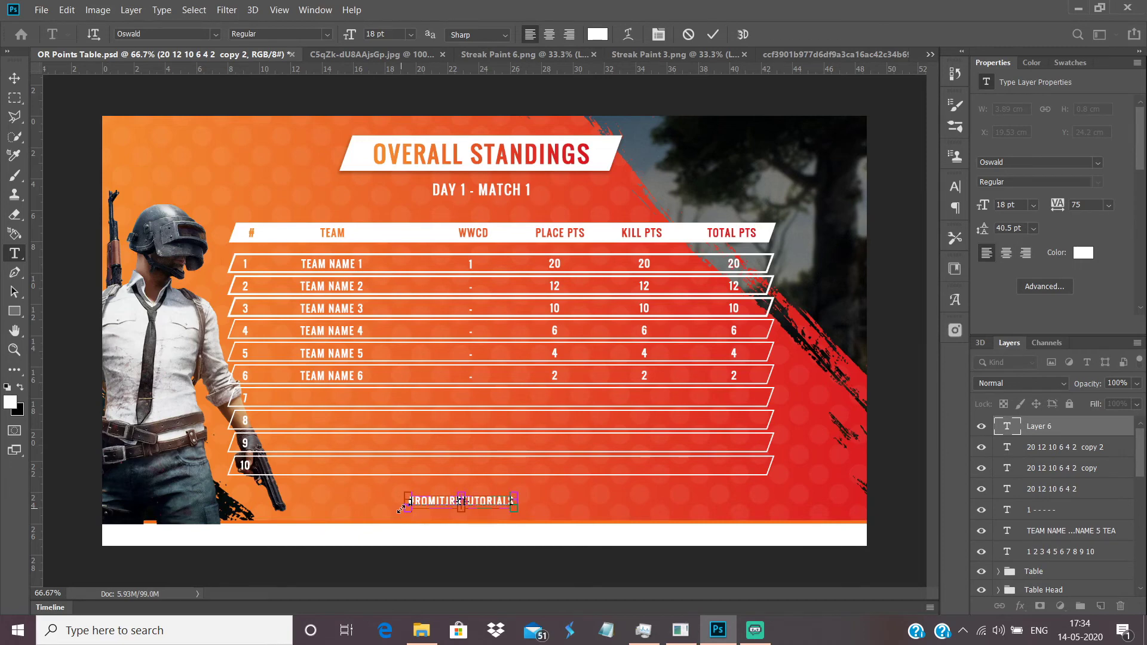
key("ctrl+a")
left_click(410, 34)
left_click(391, 177)
left_click(10, 83)
key("shift+Right")
key("shift+Right")
key("shift+Right")
- Start a black text box in the white footer bar
key("t")
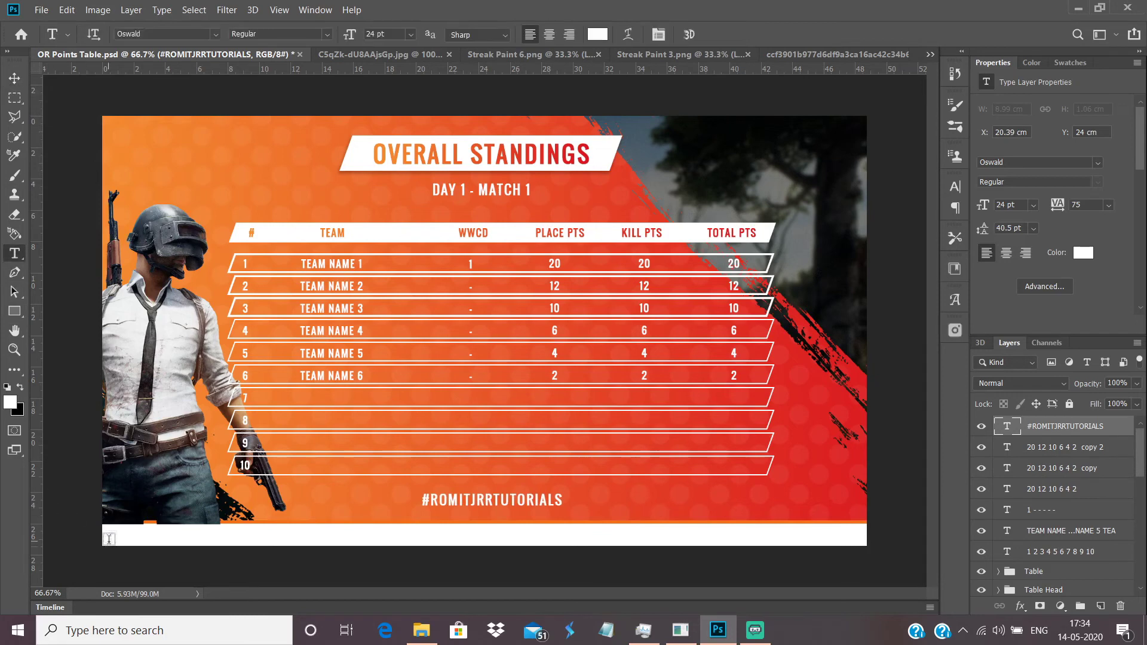
left_click(109, 539)
left_click(993, 82)
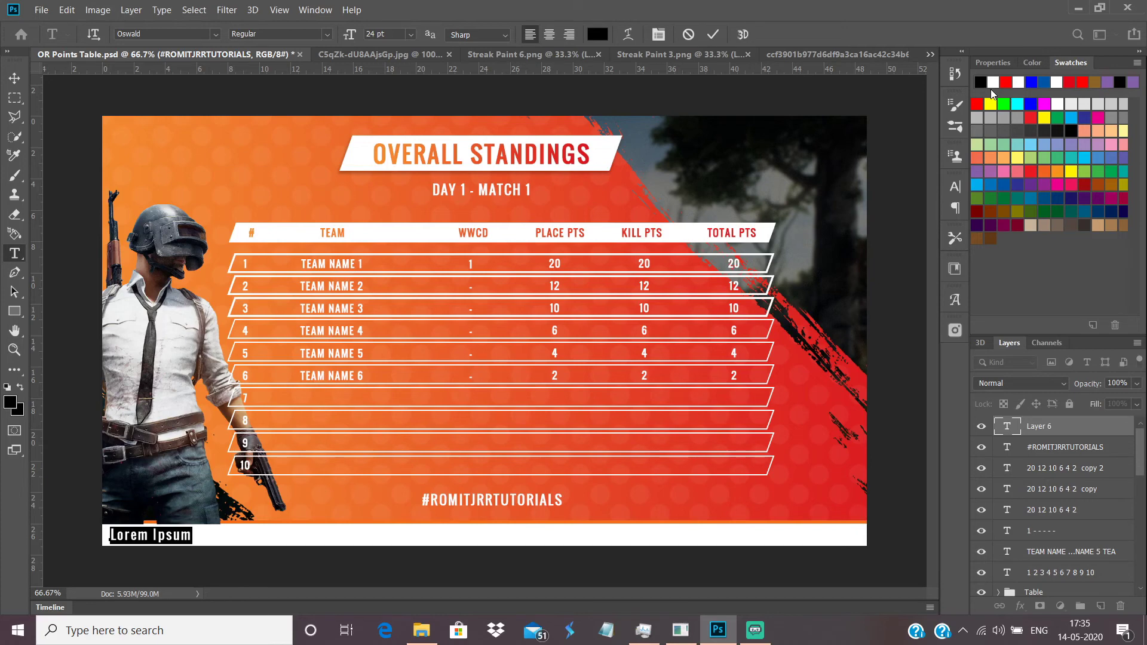
- Replace the footer placeholder text with the three social handles
key("BackSpace")
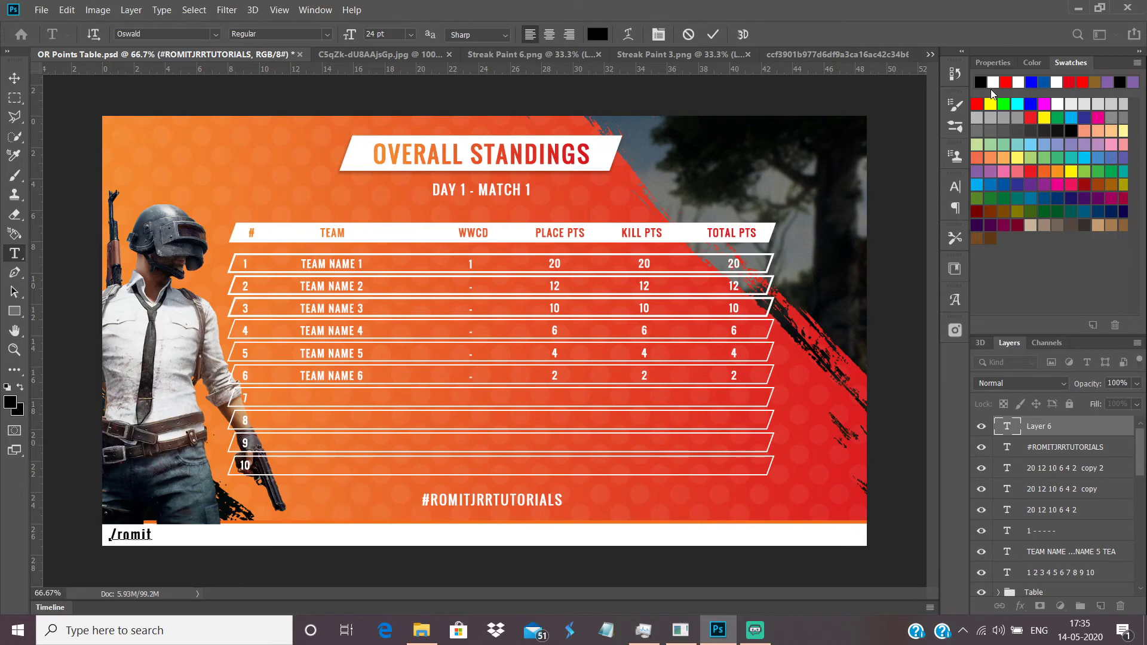
type("/eo")
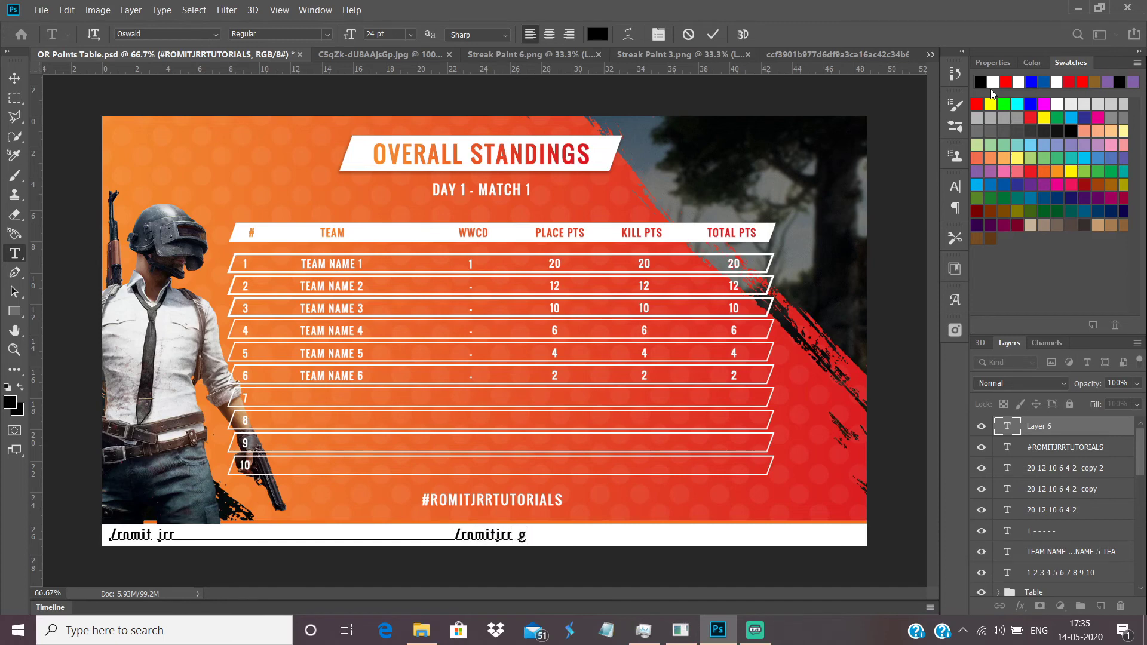
type("/romitroyjrr")
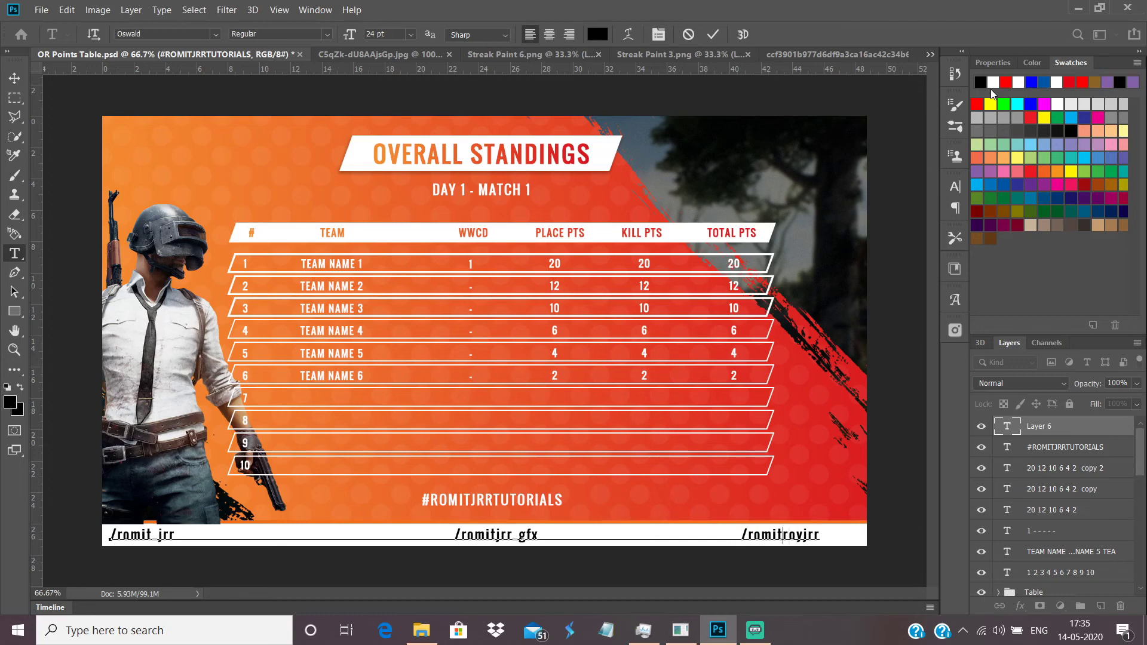
type("/facebo")
key("BackSpace")
key("BackSpace")
key("BackSpace")
left_click(14, 76)
- Resize the footer handles text to 20 pt
key("t")
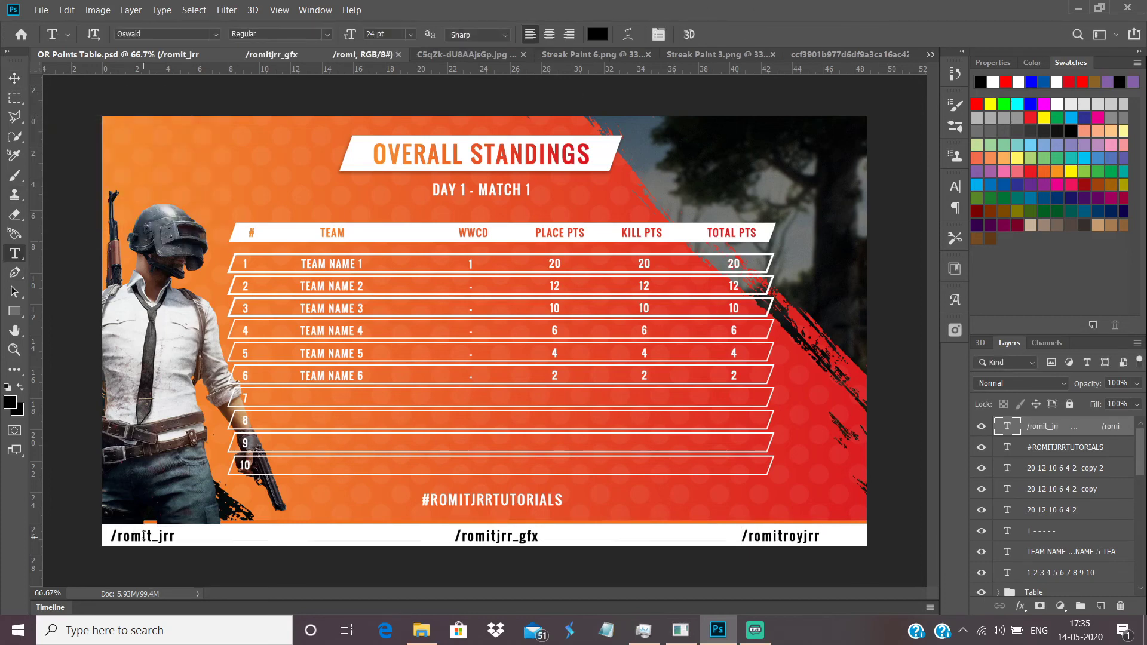
key("Return")
left_click(657, 35)
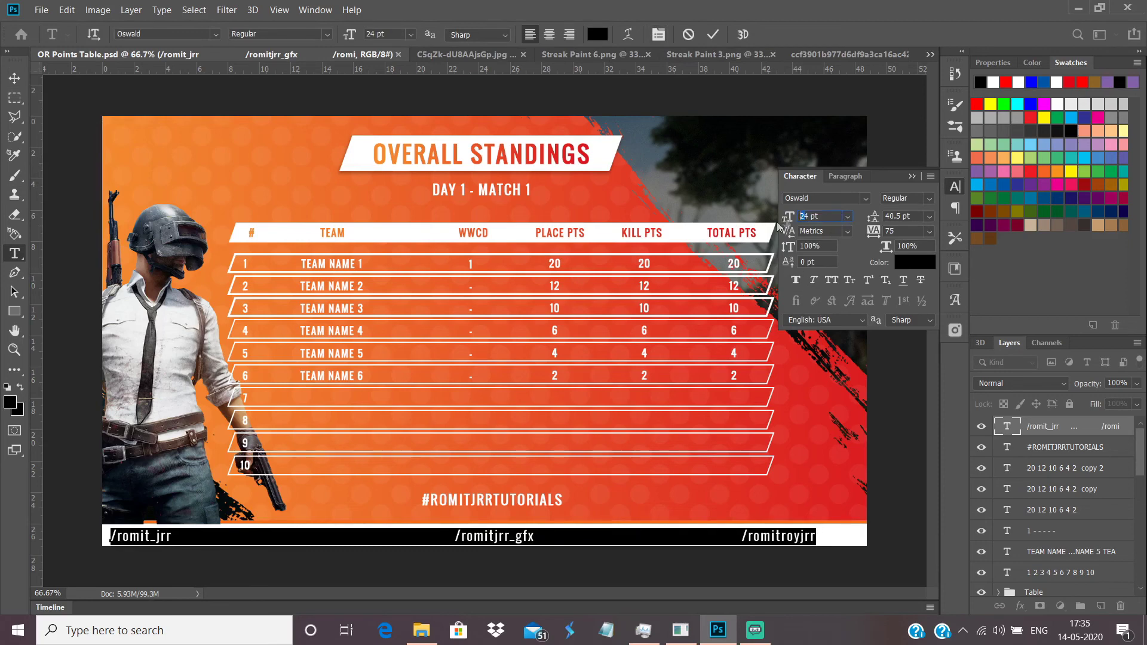
type("20")
key("Return")
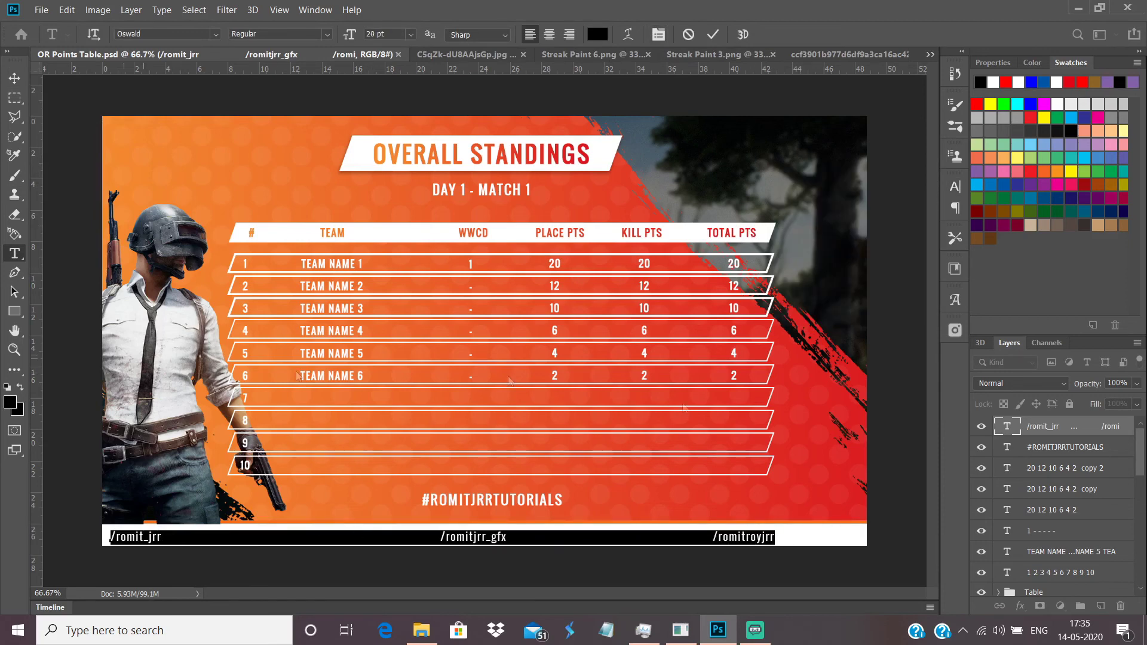
key("Escape")
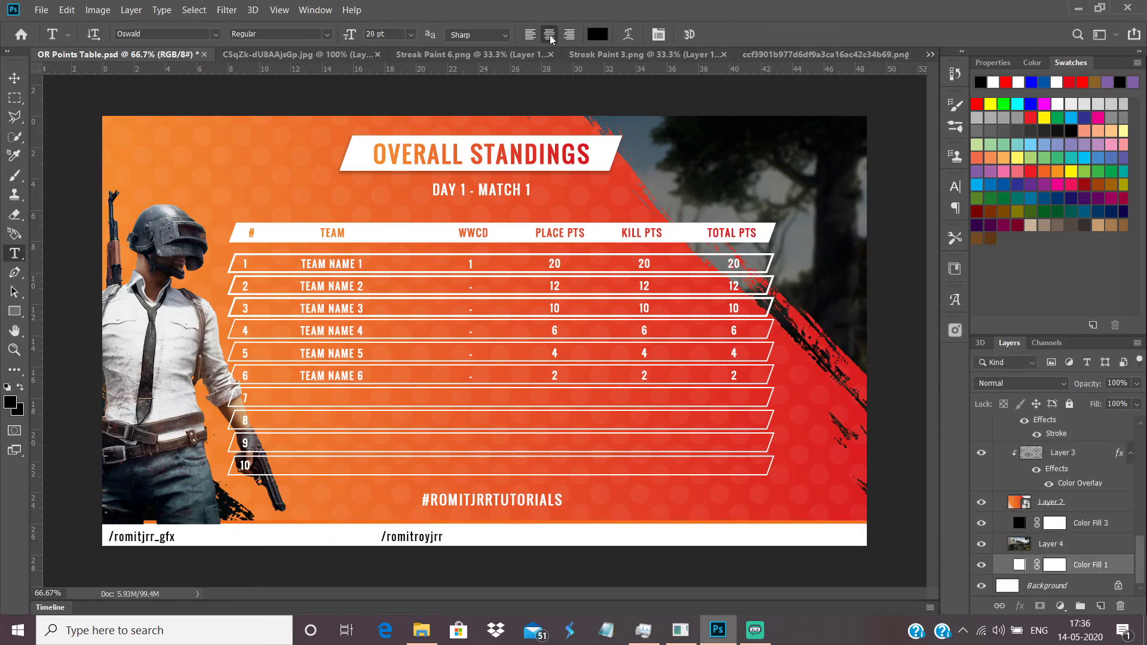
- Centre the footer handles against the background and bring in the Instagram logo
left_click(141, 535)
key("v")
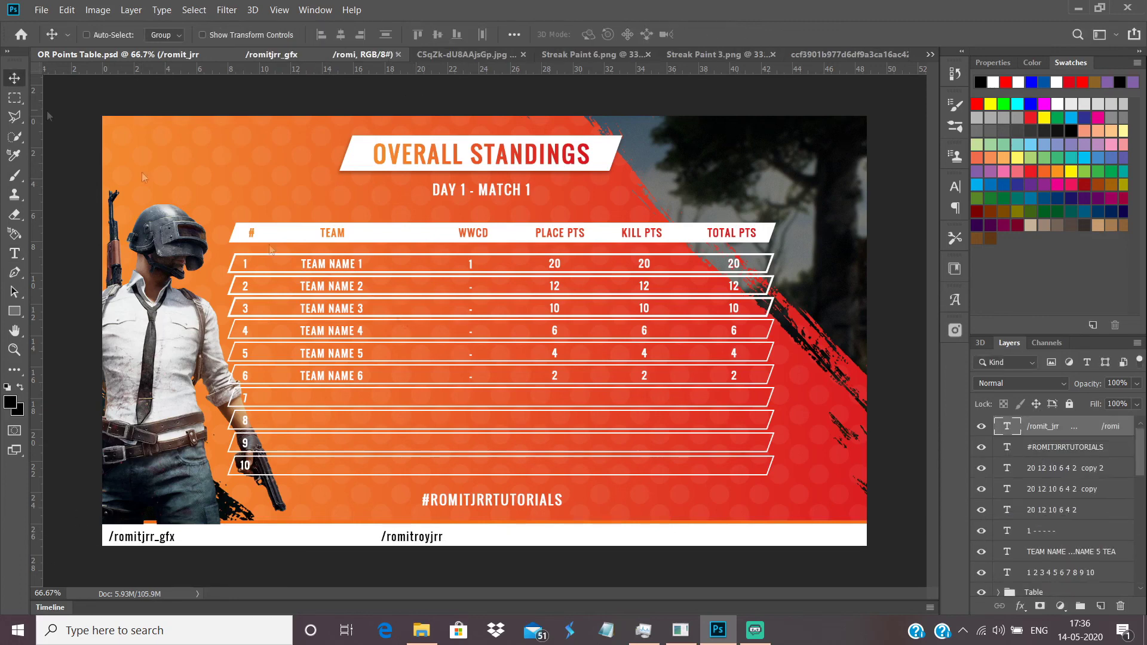
key("alt+comma")
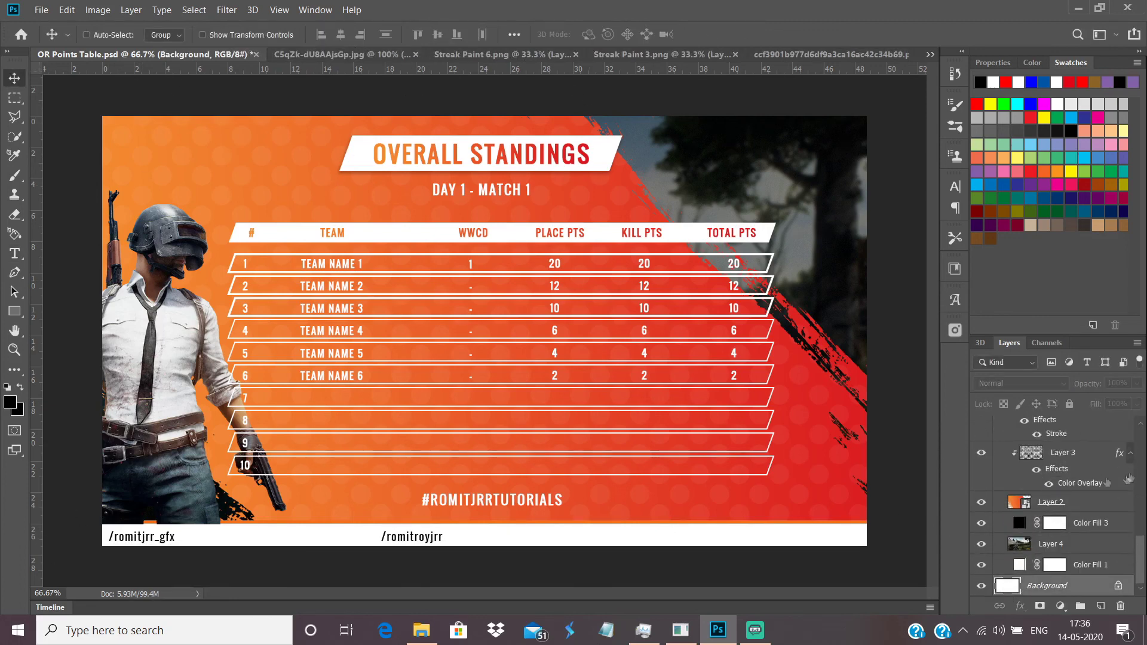
key("alt+period")
key("ctrl+z")
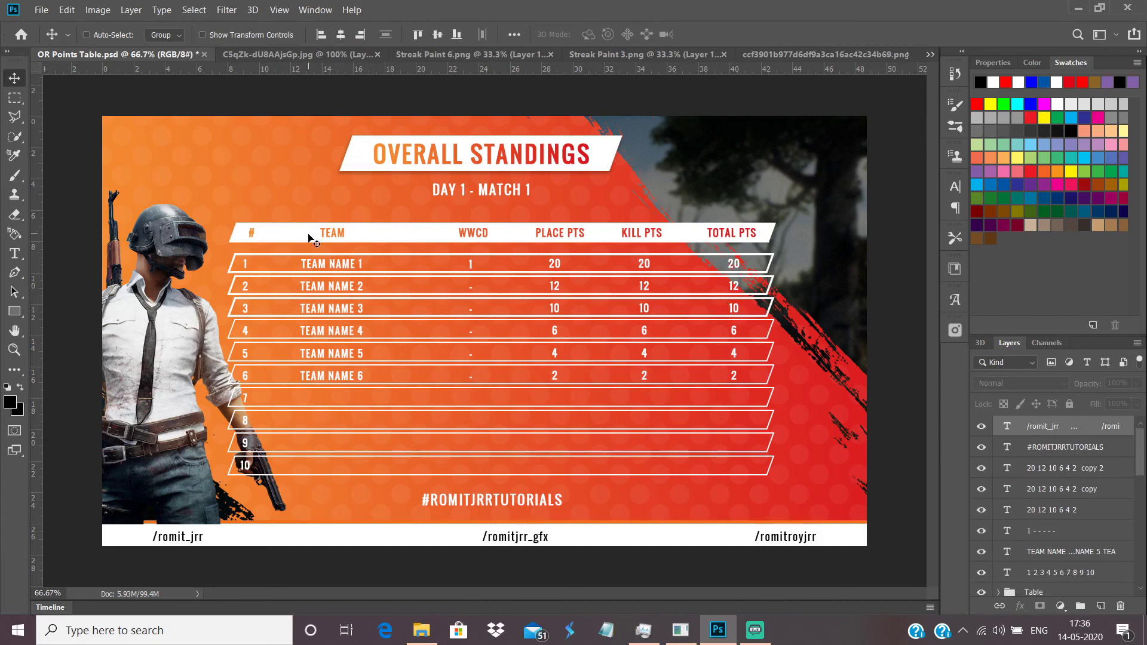
left_click_drag(430, 323, 442, 323)
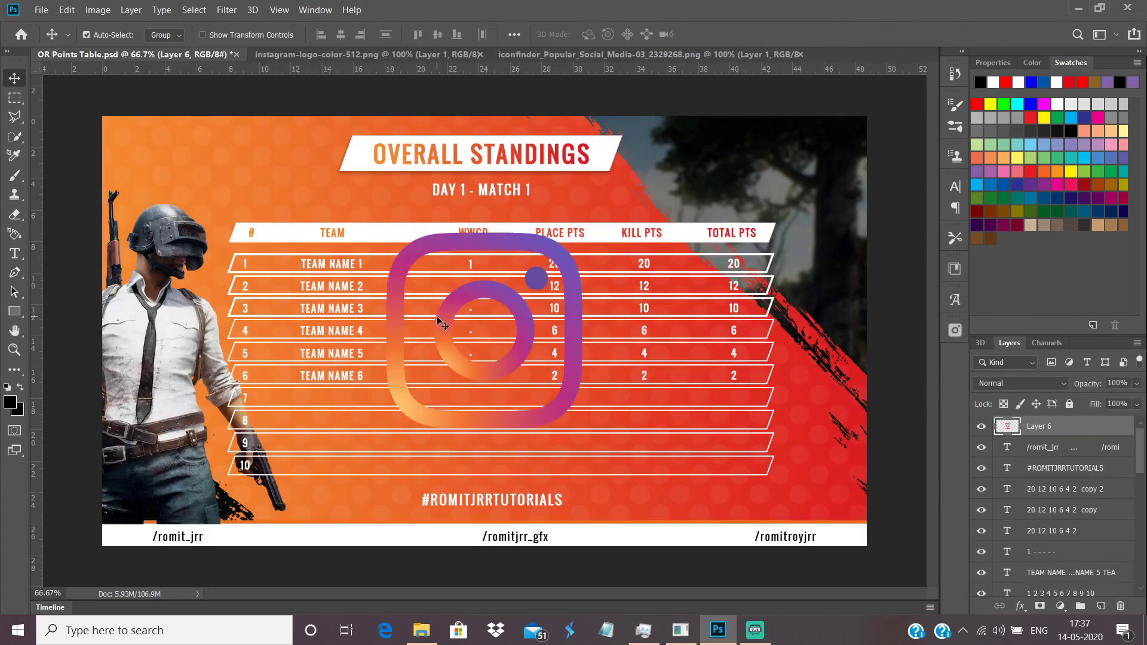
- Shrink the Instagram logo to icon size and place copies before /romitjrr_gfx and /romit_jrr
key("ctrl+t")
left_click_drag(387, 232, 556, 402)
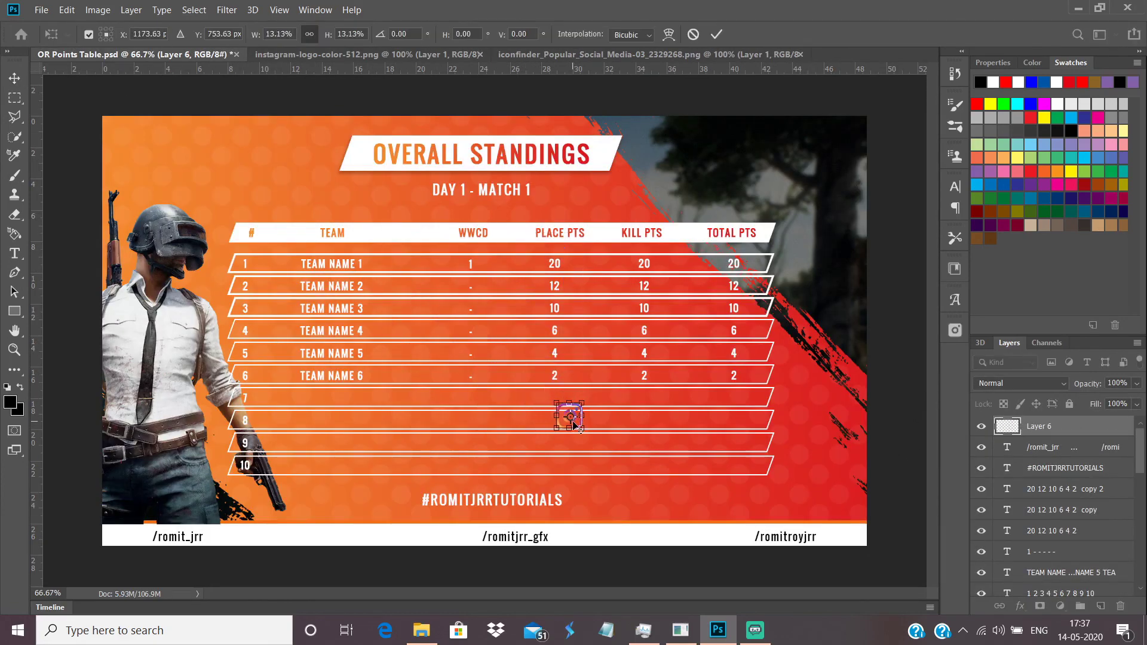
key("ctrl+plus")
scroll(576, 287, "down", 3)
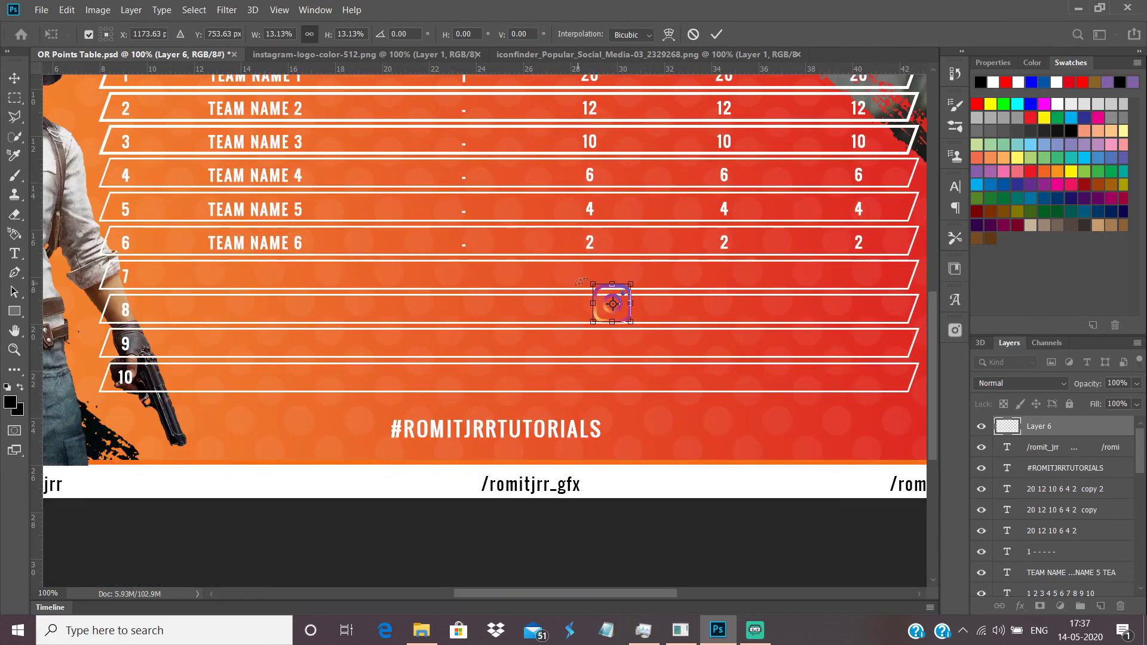
key("Return")
mouse_move(633, 305)
left_mouse_down()
mouse_move(481, 472)
mouse_move(492, 472)
left_mouse_up()
left_click_drag(1093, 551, 1100, 605)
scroll(661, 491, "left", 5)
left_click_drag(686, 484, 194, 484)
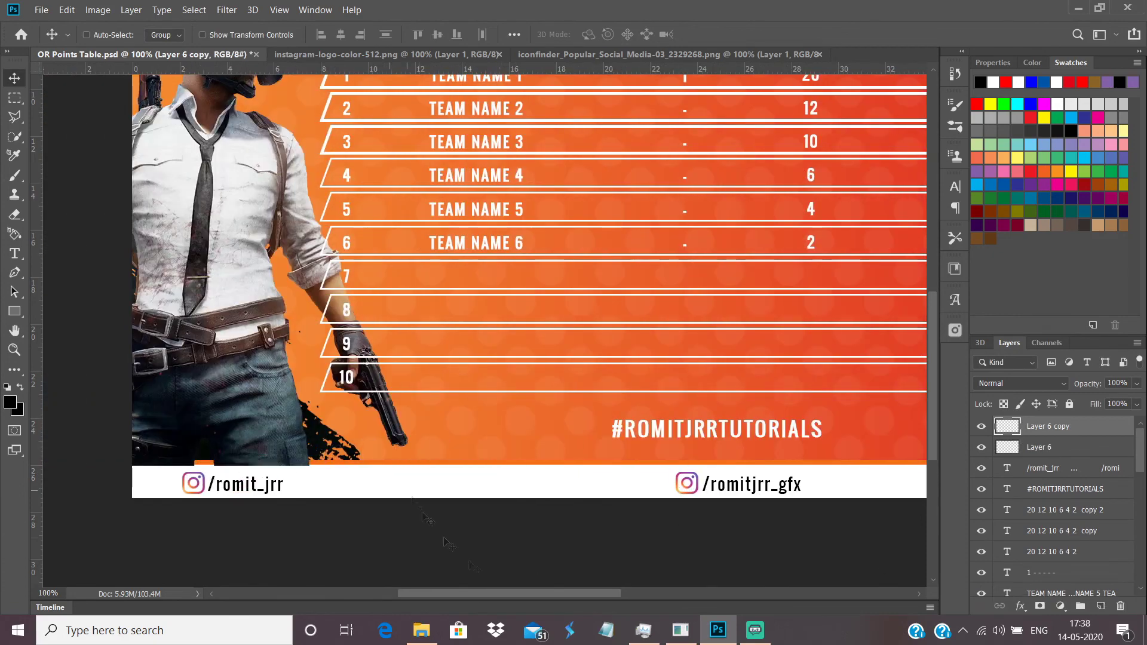
- Bring in the Facebook icon and scale it to match the others before /romitroyjrr
left_click(618, 55)
left_click(134, 54)
mouse_move(568, 344)
left_mouse_down()
mouse_move(593, 358)
mouse_move(194, 358)
mouse_move(691, 476)
left_mouse_up()
key("ctrl+t")
key("Return")
key("ctrl+t")
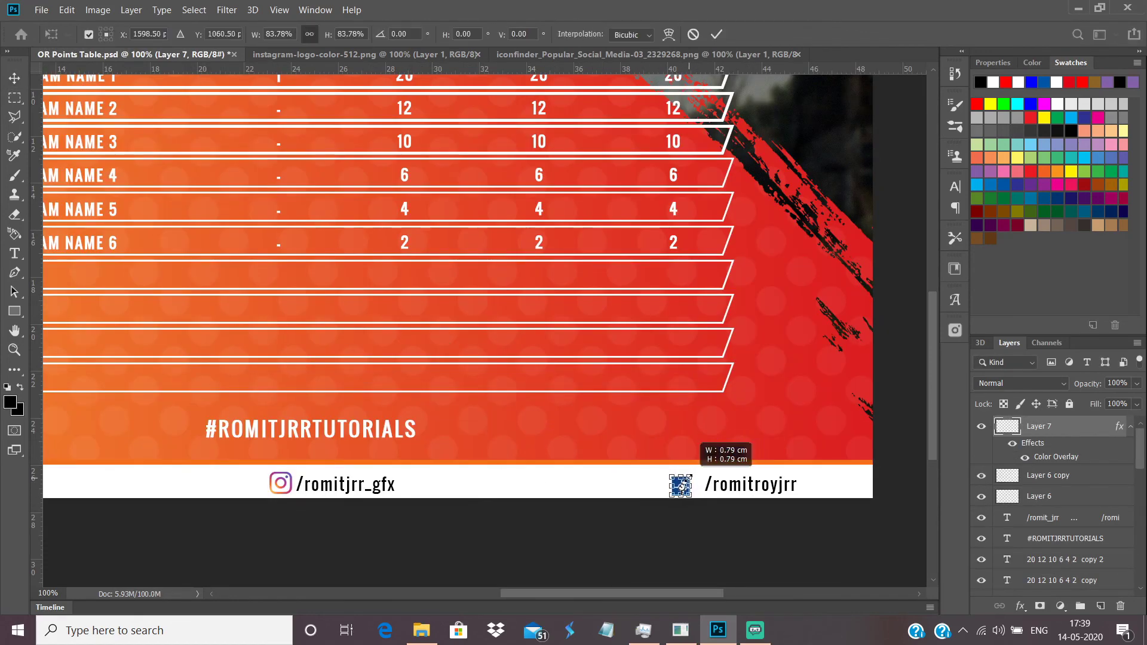
key("Return")
key("ctrl+minus")
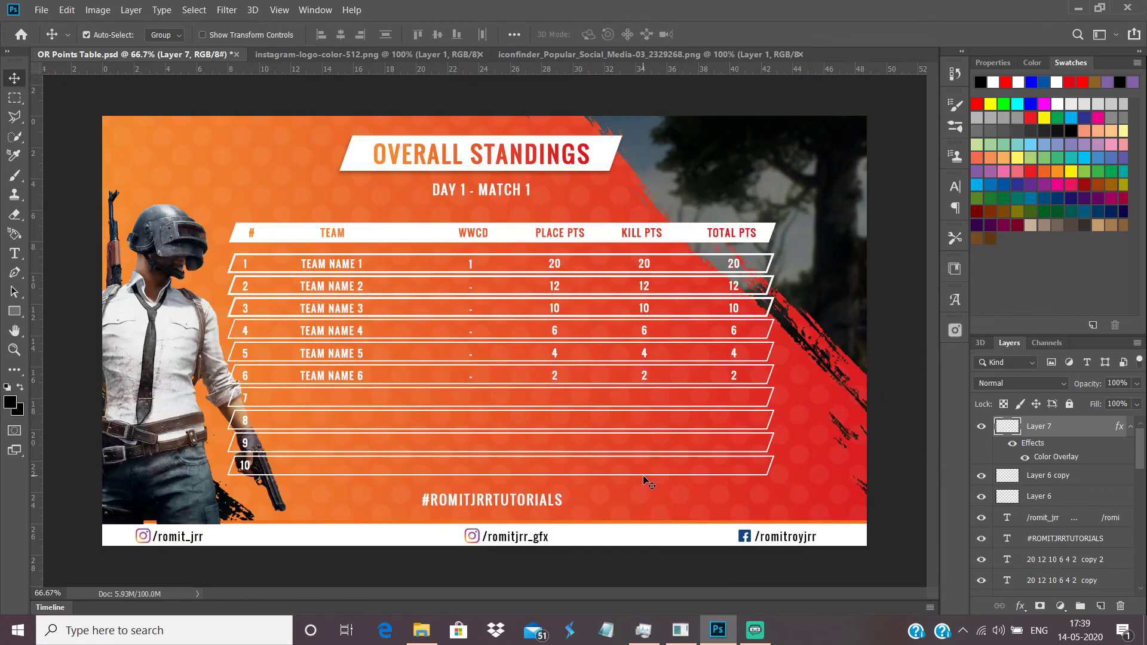